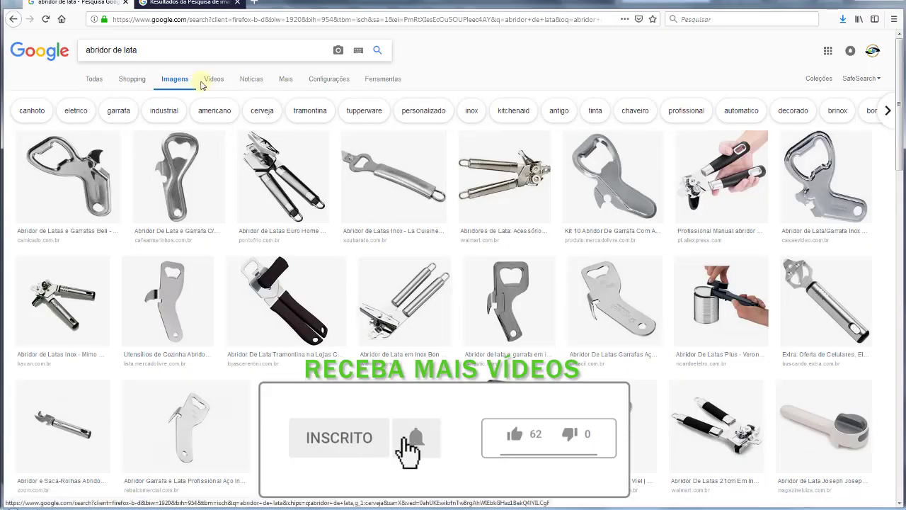
Step: Leave the 'abridor de lata' Google Images results for the tab showing the can opener image
{"action": "left_click_drag", "start_coordinate": [153, 56], "coordinate": [85, 50]}
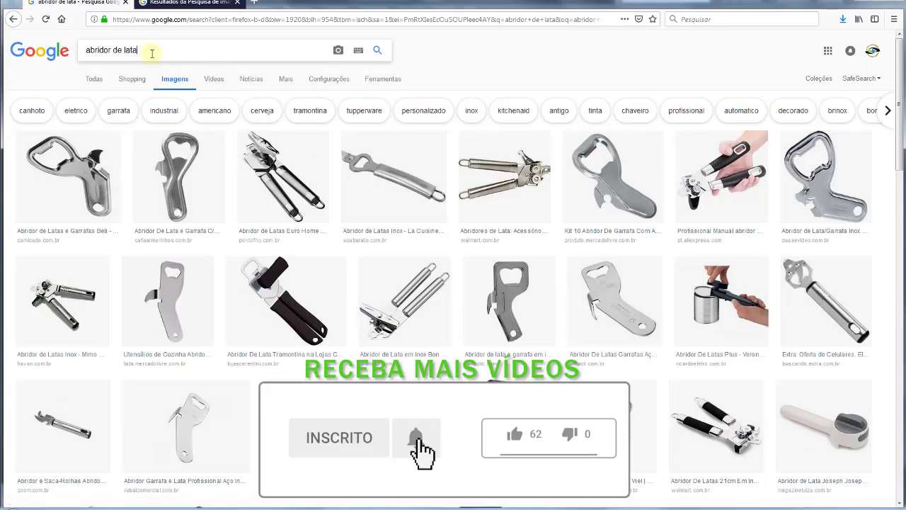
{"action": "left_click", "coordinate": [88, 50]}
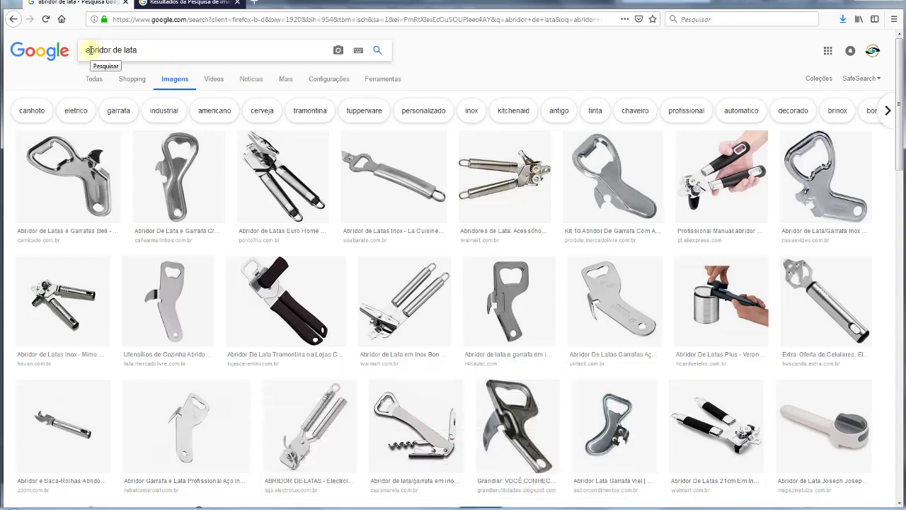
{"action": "left_click", "coordinate": [173, 3]}
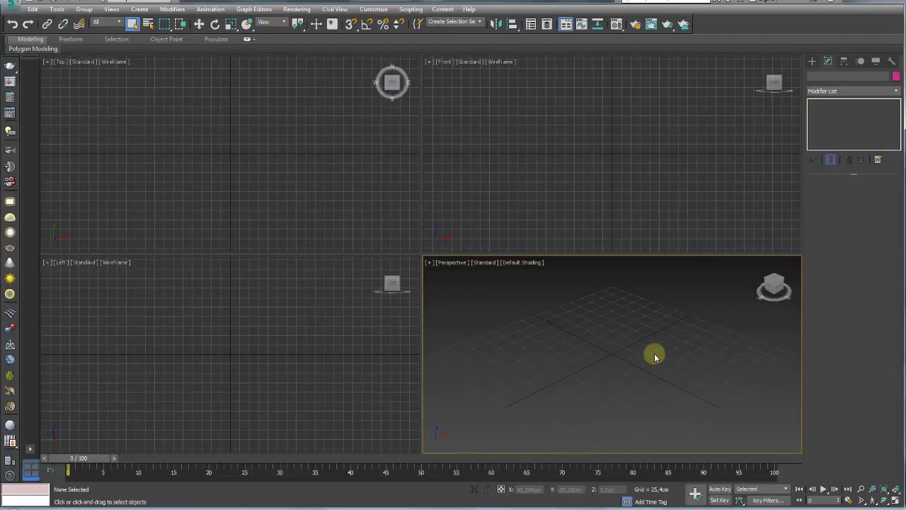
Step: Draw a 291,049cm square Plane in the Front viewport with 1 length and 1 width segment
{"action": "middle_click_drag", "start_coordinate": [627, 146], "coordinate": [627, 202]}
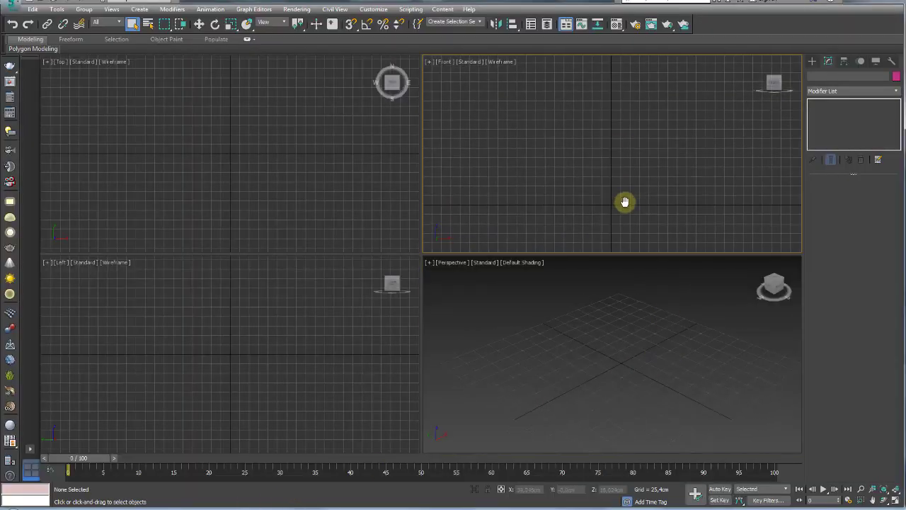
{"action": "left_click", "coordinate": [810, 62]}
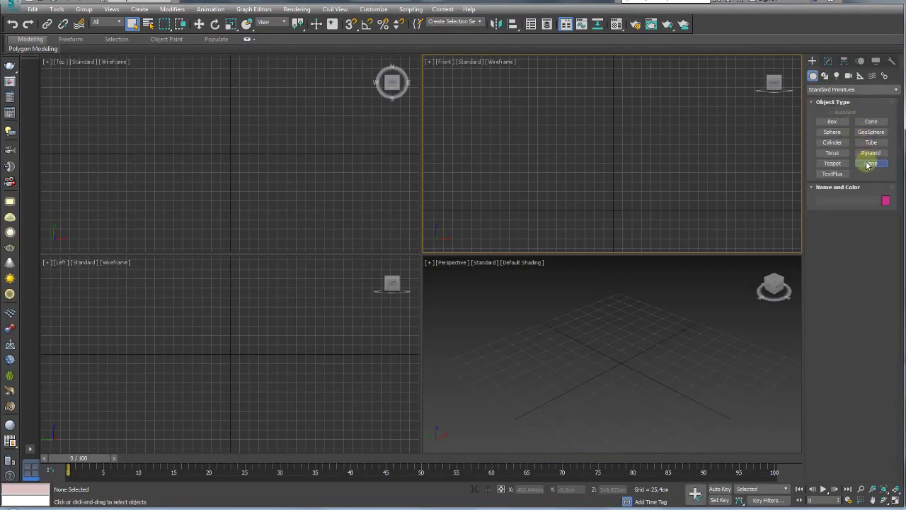
{"action": "left_click", "coordinate": [870, 163]}
{"action": "left_click_drag", "start_coordinate": [613, 146], "coordinate": [665, 198]}
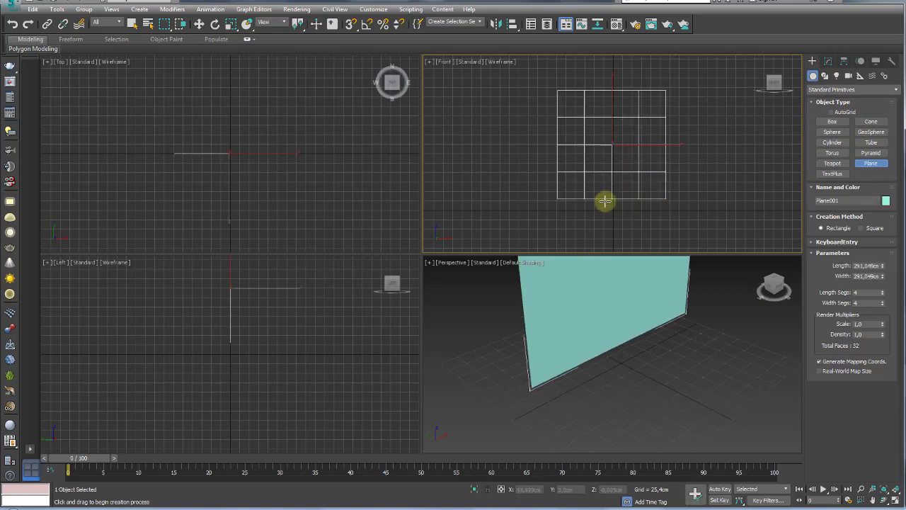
{"action": "right_click", "coordinate": [882, 292]}
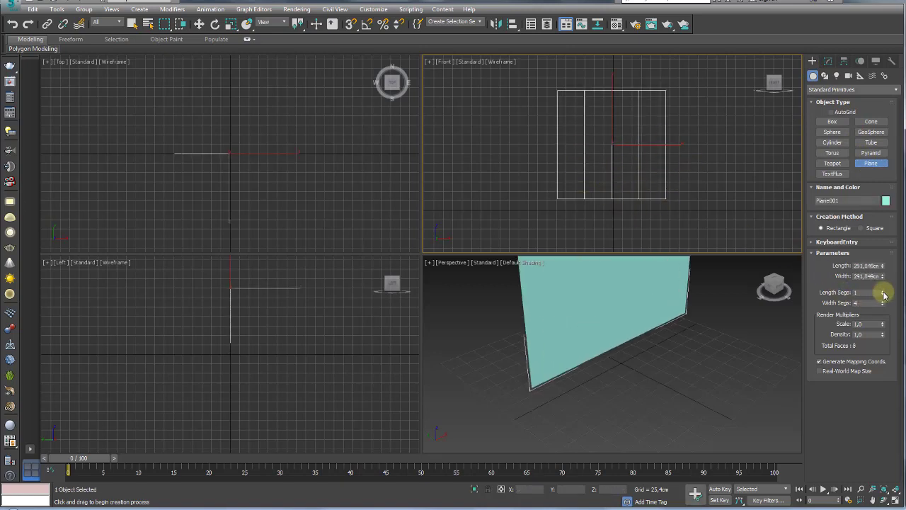
{"action": "right_click", "coordinate": [882, 302]}
{"action": "middle_click_drag", "start_coordinate": [615, 321], "coordinate": [614, 362]}
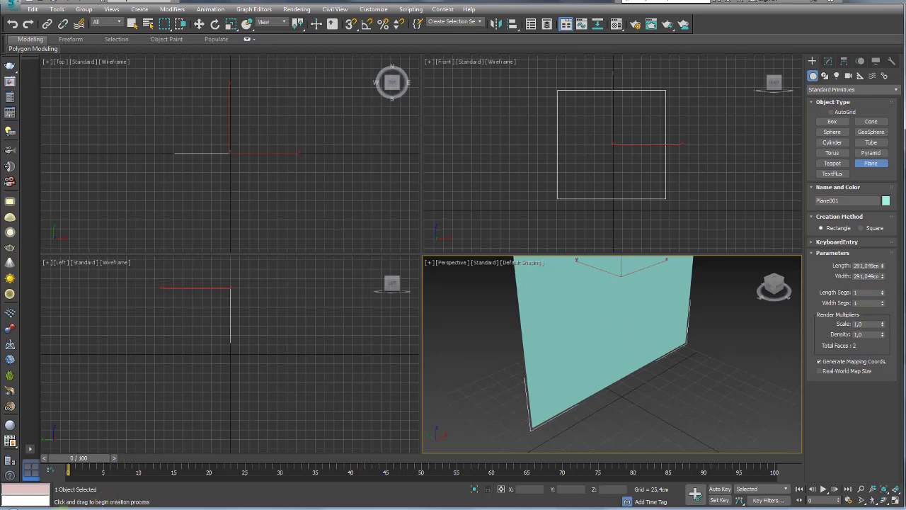
Step: Drag abridor.jpg from Explorer onto Plane001 as its texture and orbit to inspect it
{"action": "left_click", "coordinate": [161, 476]}
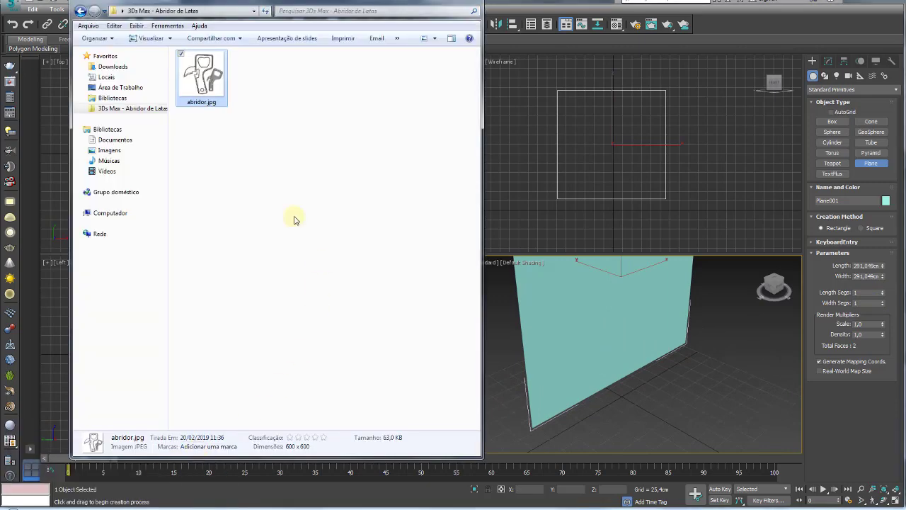
{"action": "left_click_drag", "start_coordinate": [201, 87], "coordinate": [582, 348]}
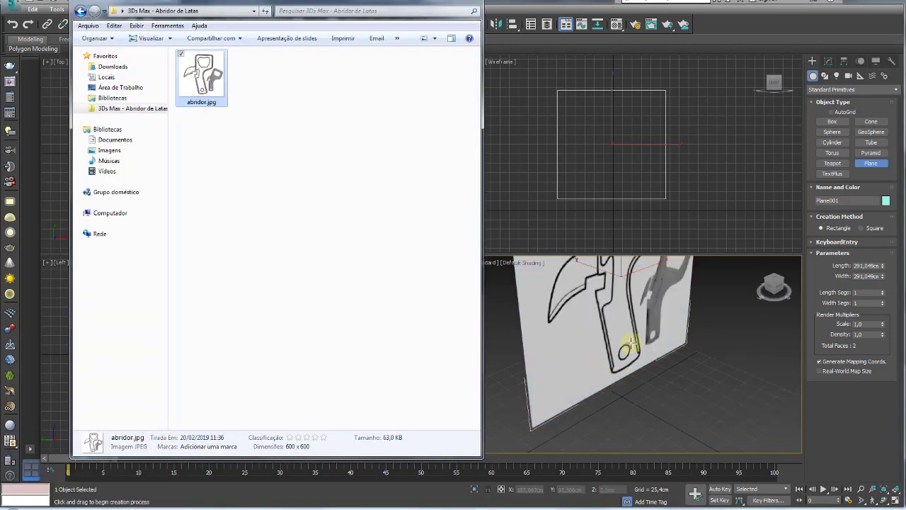
{"action": "mouse_move", "coordinate": [619, 344]}
{"action": "middle_mouse_down", "text": "alt"}
{"action": "mouse_move", "coordinate": [581, 320]}
{"action": "mouse_move", "coordinate": [587, 366]}
{"action": "mouse_move", "coordinate": [523, 344]}
{"action": "middle_mouse_up", "text": "alt"}
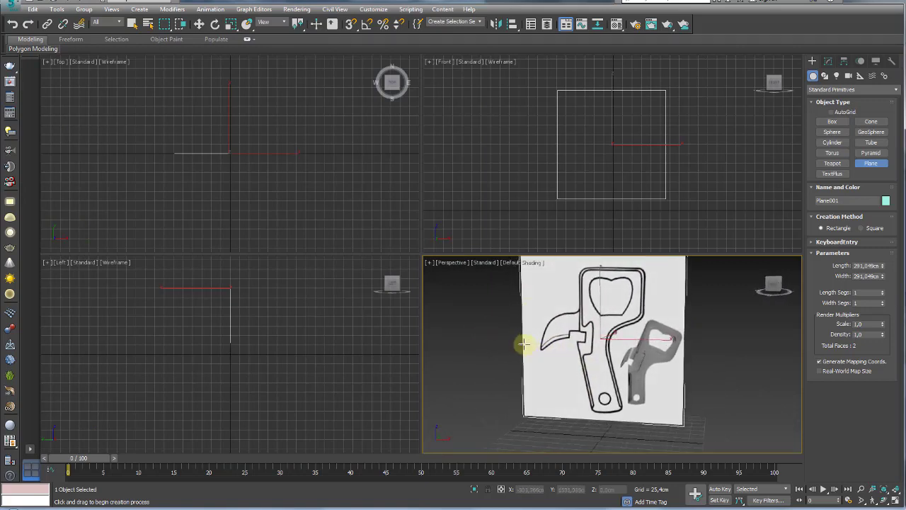
{"action": "mouse_move", "coordinate": [636, 357]}
{"action": "middle_mouse_down", "text": "alt"}
{"action": "mouse_move", "coordinate": [547, 348]}
{"action": "mouse_move", "coordinate": [643, 370]}
{"action": "mouse_move", "coordinate": [649, 363]}
{"action": "middle_mouse_up", "text": "alt"}
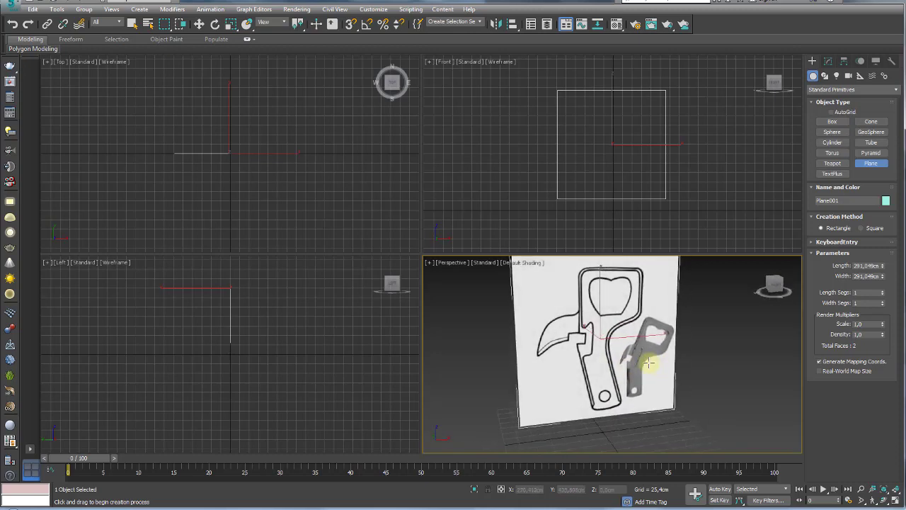
{"action": "middle_click_drag", "start_coordinate": [606, 314], "coordinate": [598, 328]}
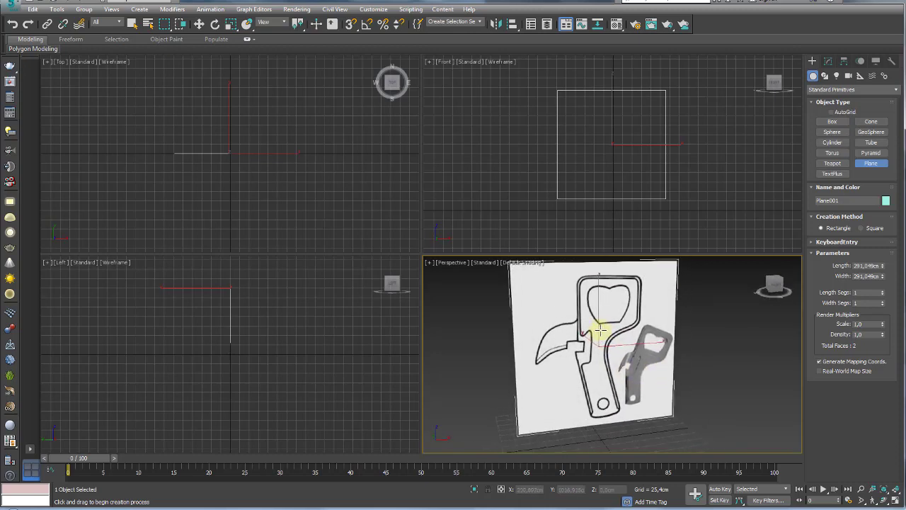
Step: Maximize the Perspective viewport and view the textured plane in Front view, then back in Perspective
{"action": "left_click", "coordinate": [895, 501]}
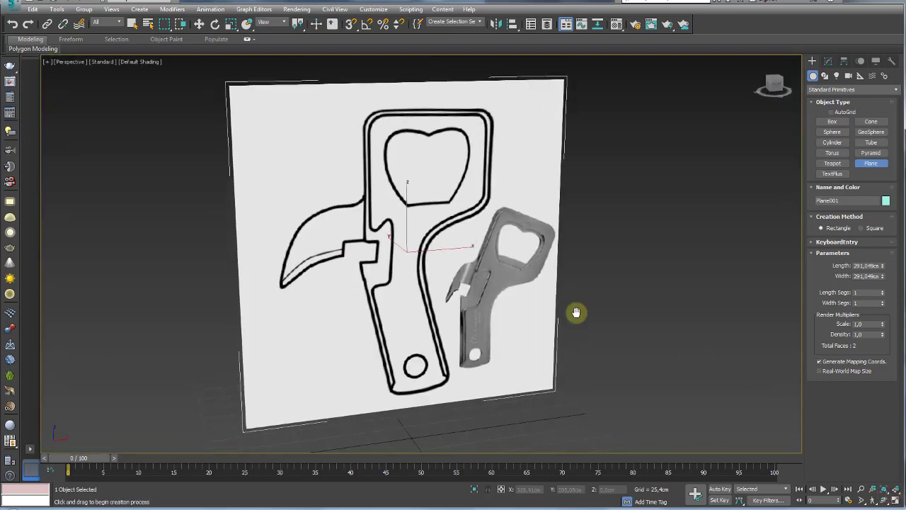
{"action": "middle_click_drag", "start_coordinate": [574, 297], "coordinate": [541, 295], "text": "alt"}
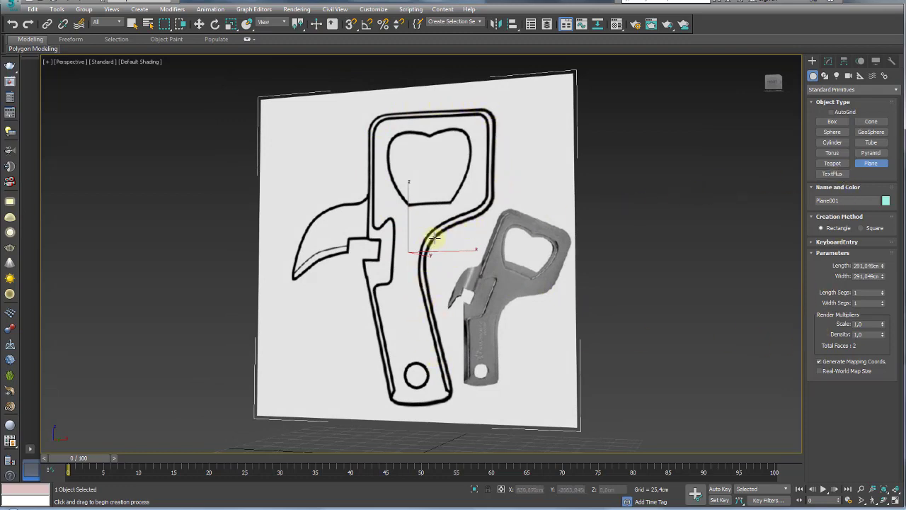
{"action": "scroll", "coordinate": [326, 238], "scroll_direction": "down", "scroll_amount": 4}
{"action": "mouse_move", "coordinate": [380, 259]}
{"action": "middle_mouse_down", "text": "alt"}
{"action": "mouse_move", "coordinate": [404, 259]}
{"action": "mouse_move", "coordinate": [404, 267]}
{"action": "middle_mouse_up", "text": "alt"}
{"action": "key", "text": "w"}
{"action": "mouse_move", "coordinate": [404, 299]}
{"action": "middle_mouse_down", "text": "alt"}
{"action": "mouse_move", "coordinate": [350, 279]}
{"action": "mouse_move", "coordinate": [441, 293]}
{"action": "middle_mouse_up", "text": "alt"}
{"action": "key", "text": "f"}
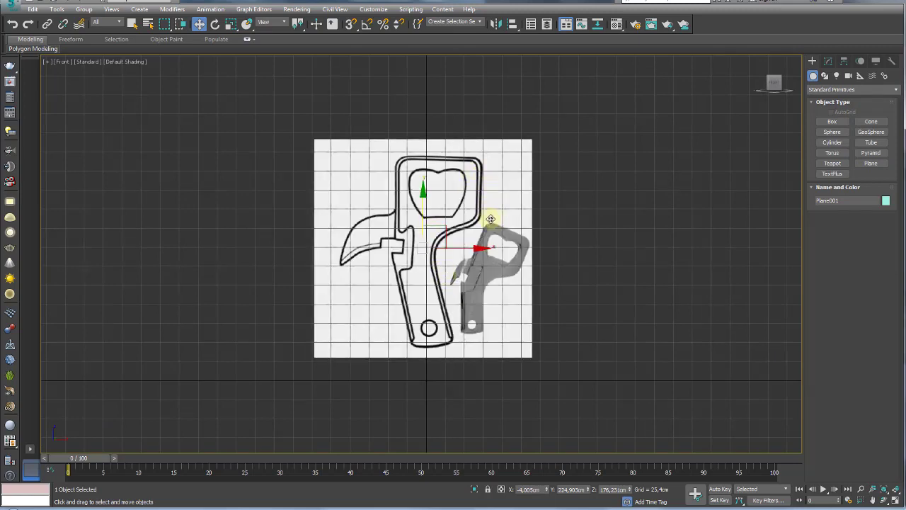
{"action": "key", "text": "p"}
{"action": "mouse_move", "coordinate": [425, 252]}
{"action": "middle_mouse_down", "text": "alt"}
{"action": "mouse_move", "coordinate": [512, 283]}
{"action": "mouse_move", "coordinate": [410, 260]}
{"action": "middle_mouse_up", "text": "alt"}
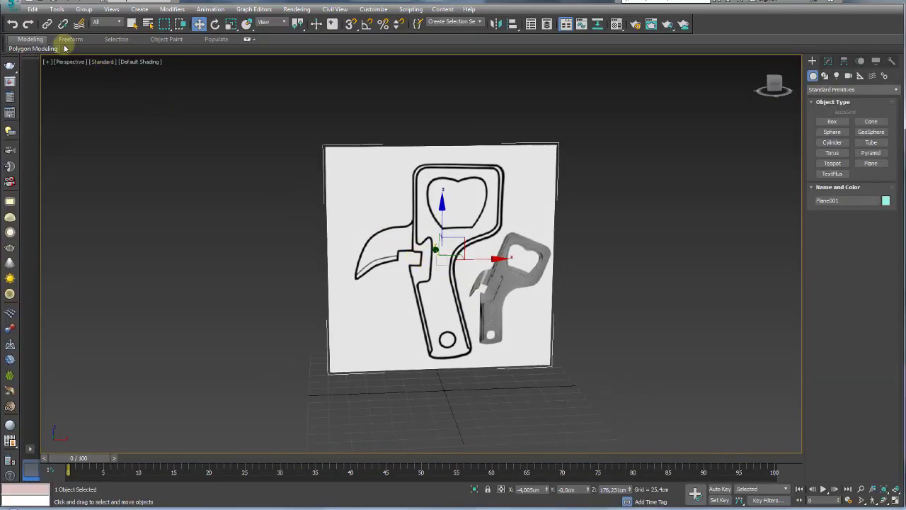
Step: Add an Edit Poly modifier to Plane001, return to object level, and show the Freeform PolyDraw tools
{"action": "left_click", "coordinate": [247, 40]}
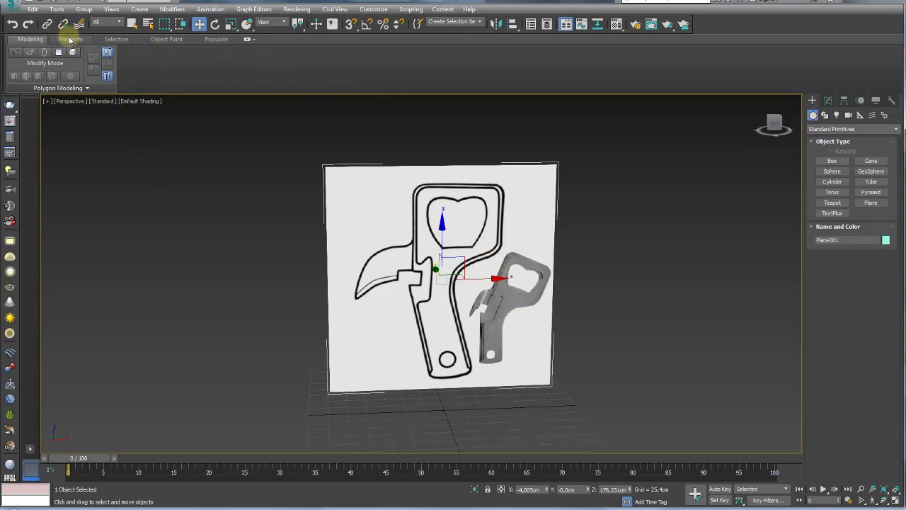
{"action": "left_click", "coordinate": [71, 39]}
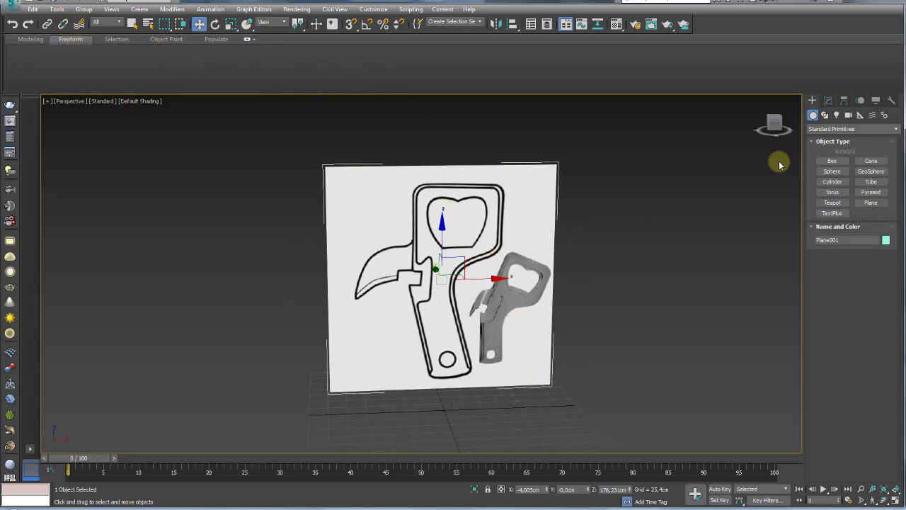
{"action": "left_click", "coordinate": [828, 100]}
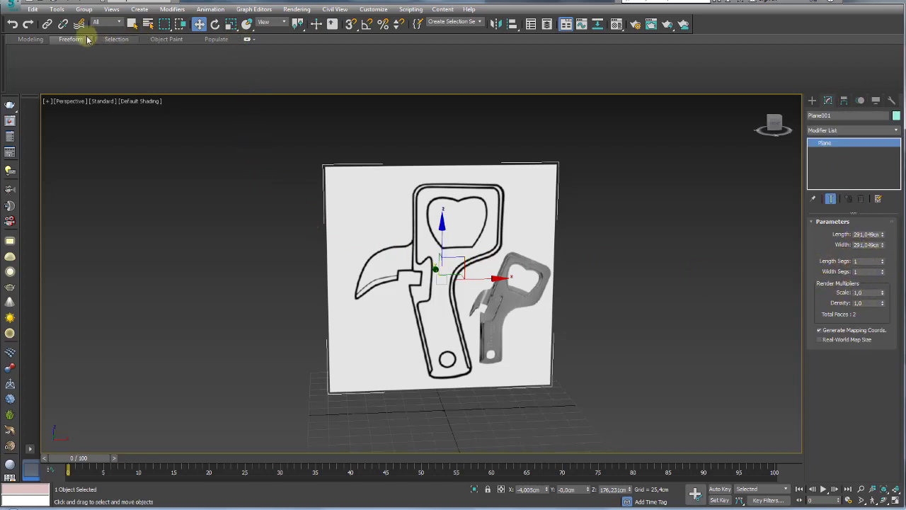
{"action": "left_click", "coordinate": [31, 40]}
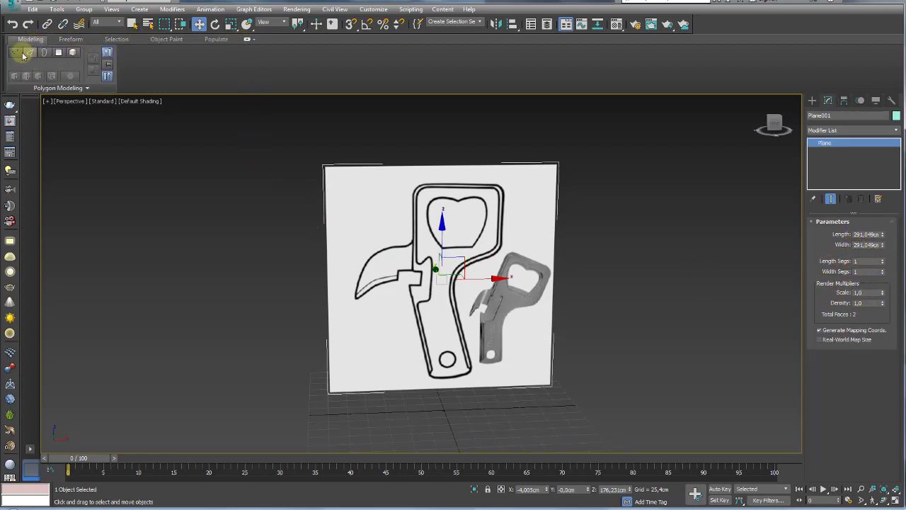
{"action": "left_click", "coordinate": [15, 54]}
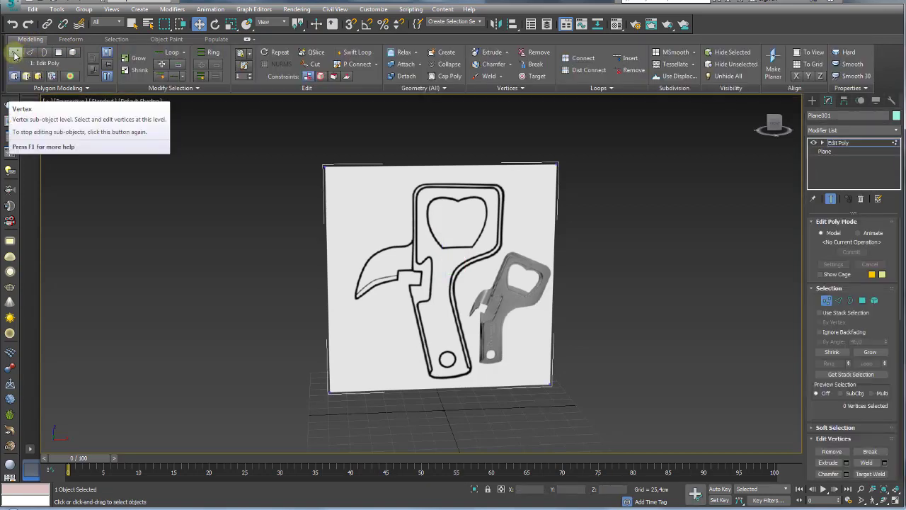
{"action": "left_click", "coordinate": [843, 143]}
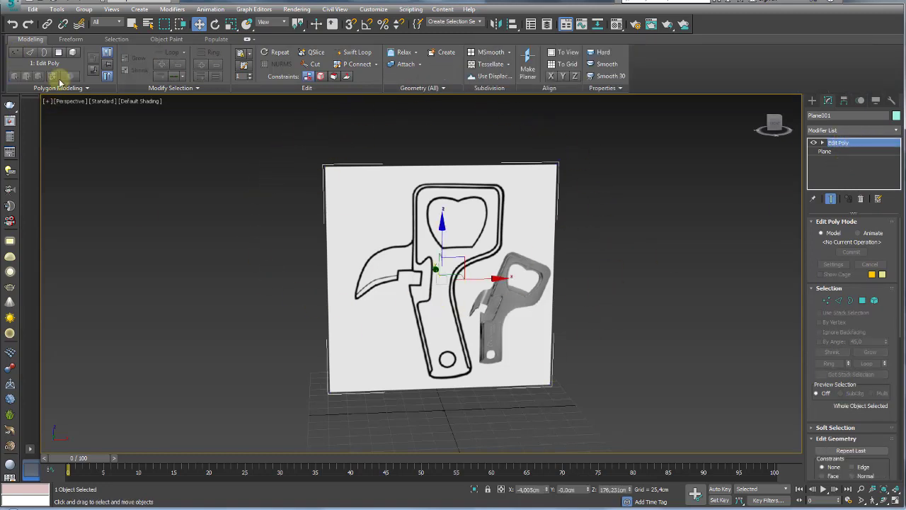
{"action": "left_click", "coordinate": [69, 40]}
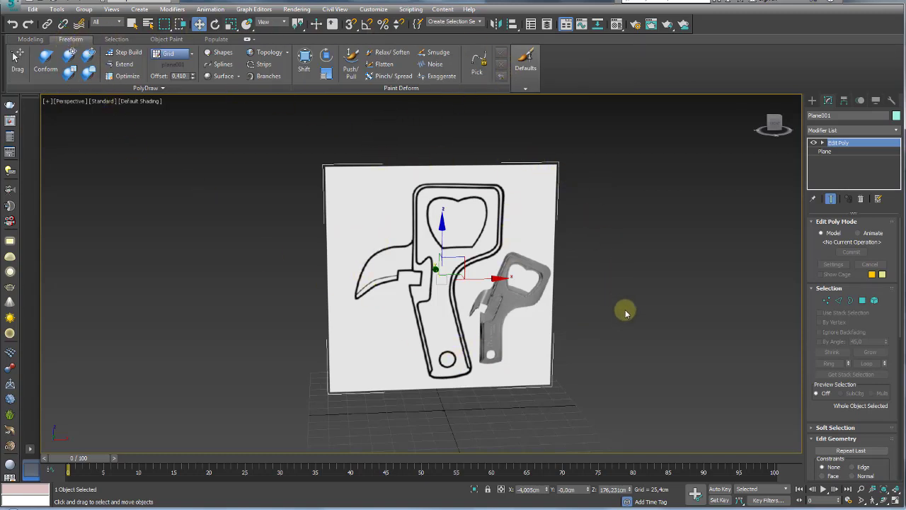
{"action": "mouse_move", "coordinate": [434, 304]}
{"action": "middle_mouse_down", "text": "alt"}
{"action": "mouse_move", "coordinate": [411, 298]}
{"action": "mouse_move", "coordinate": [477, 307]}
{"action": "mouse_move", "coordinate": [197, 247]}
{"action": "middle_mouse_up", "text": "alt"}
{"action": "scroll", "coordinate": [414, 299], "scroll_direction": "up", "scroll_amount": 3}
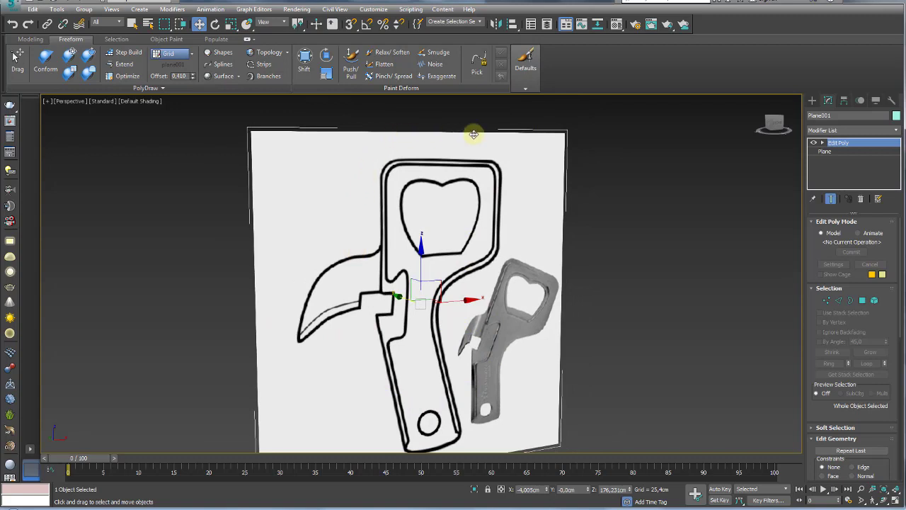
{"action": "middle_click_drag", "start_coordinate": [530, 300], "coordinate": [487, 277], "text": "alt"}
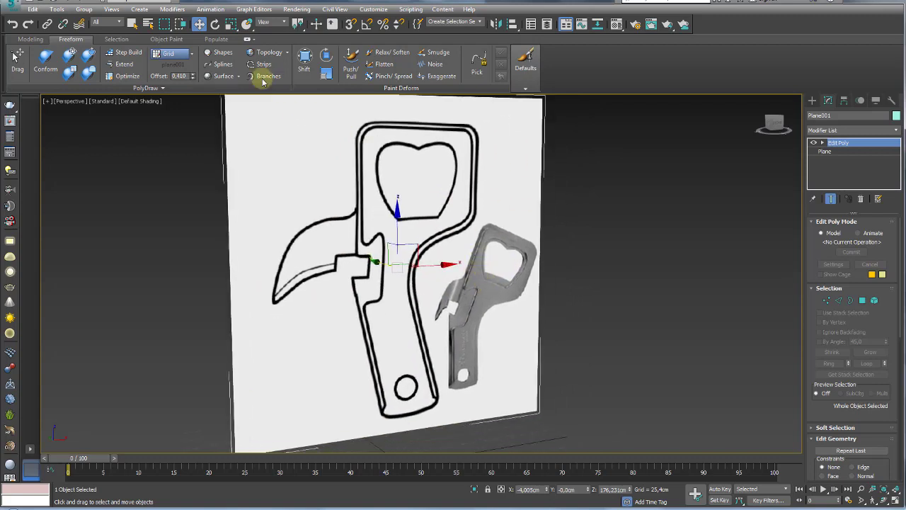
{"action": "left_click", "coordinate": [149, 88]}
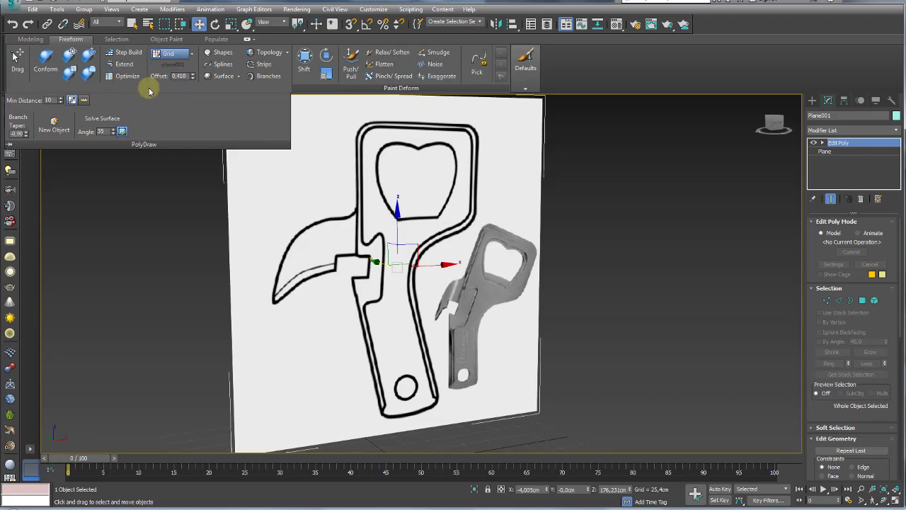
{"action": "left_click", "coordinate": [61, 125]}
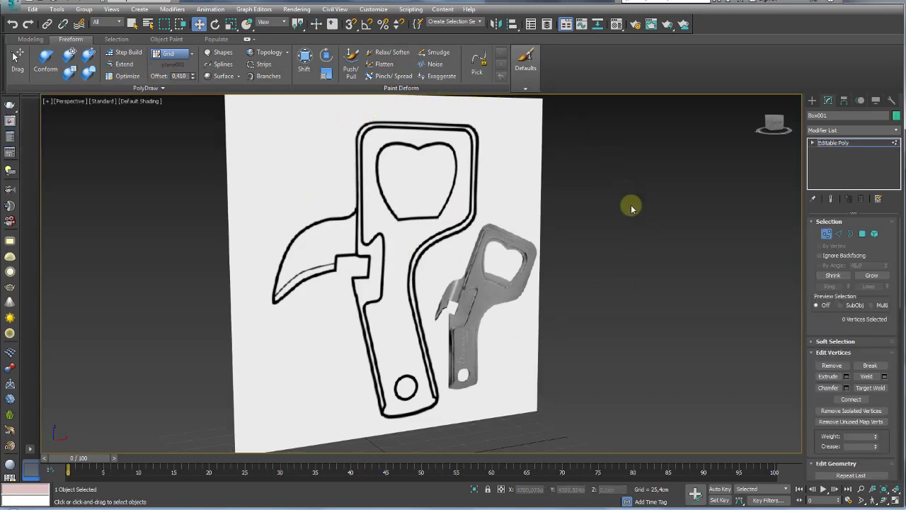
{"action": "left_click", "coordinate": [834, 145]}
{"action": "scroll", "coordinate": [453, 298], "scroll_direction": "down", "scroll_amount": 3}
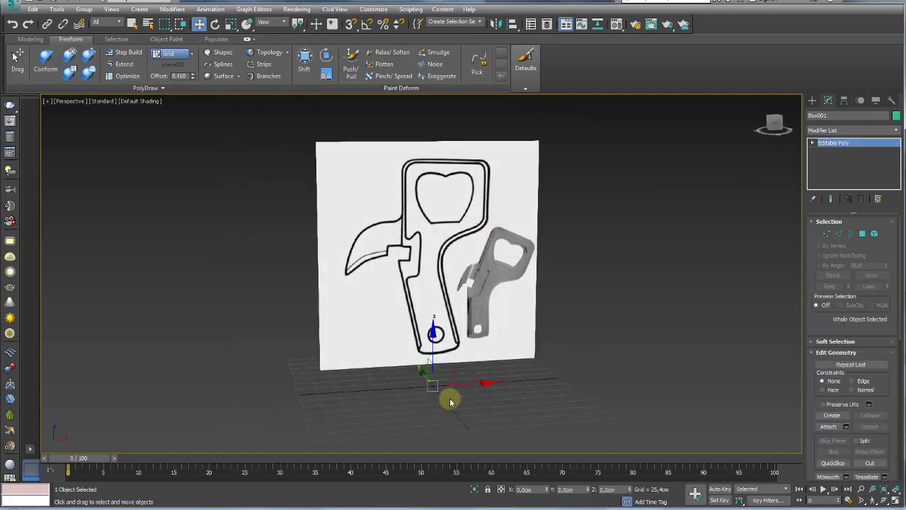
{"action": "mouse_move", "coordinate": [450, 359]}
{"action": "left_mouse_down"}
{"action": "mouse_move", "coordinate": [438, 338]}
{"action": "mouse_move", "coordinate": [651, 332]}
{"action": "left_mouse_up"}
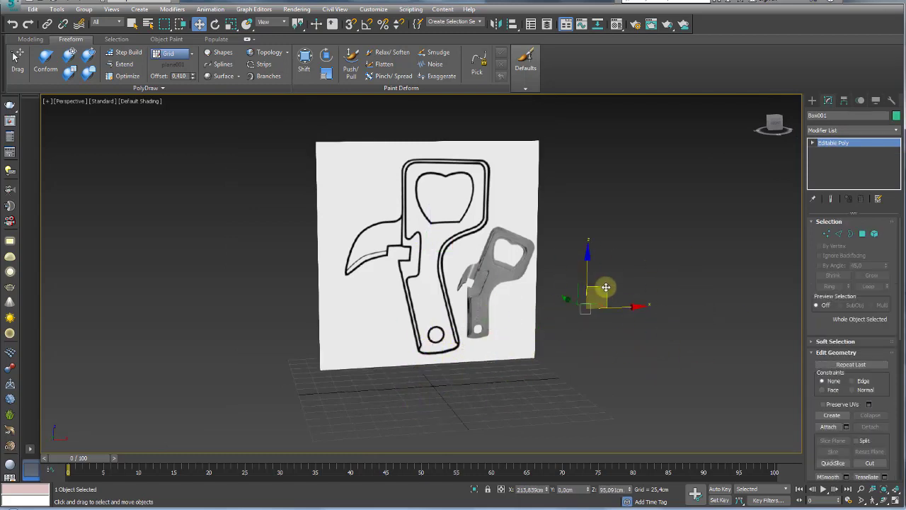
{"action": "right_click", "coordinate": [651, 332]}
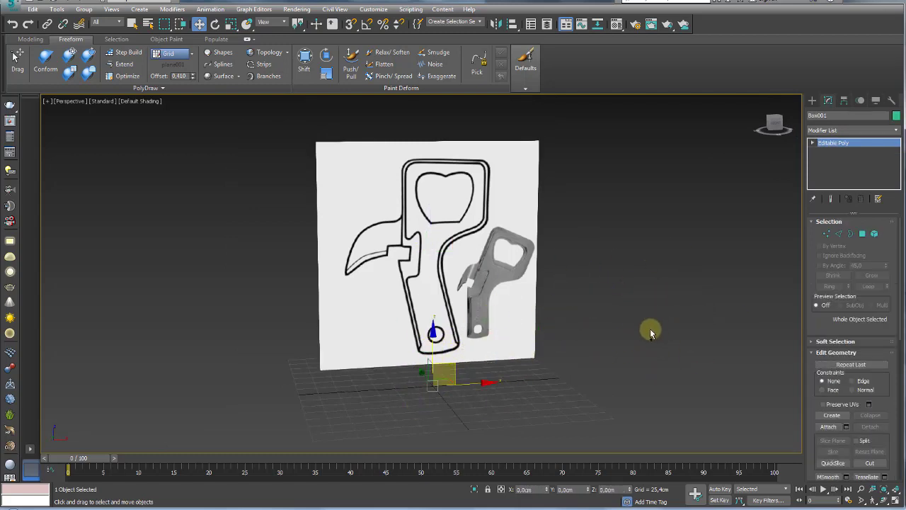
{"action": "left_click", "coordinate": [837, 117]}
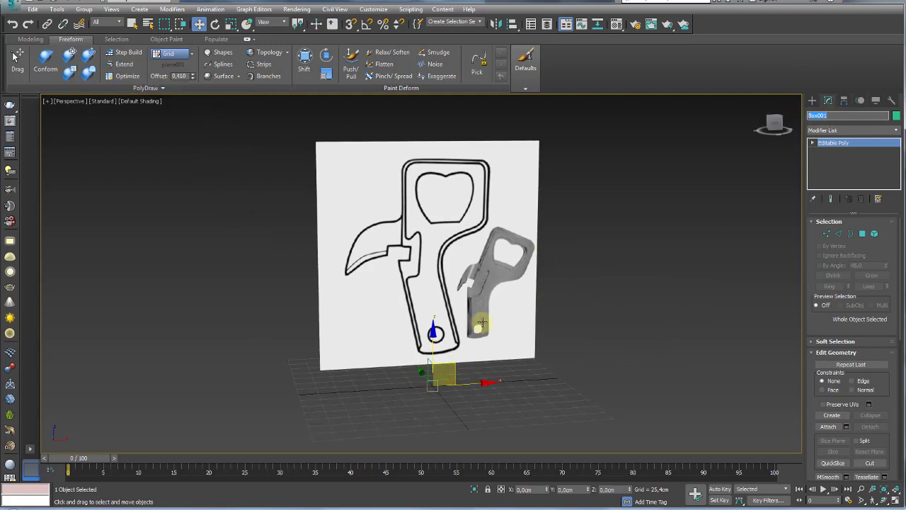
Step: Orbit and pan the view so the reference plane faces the camera
{"action": "left_click", "coordinate": [126, 55]}
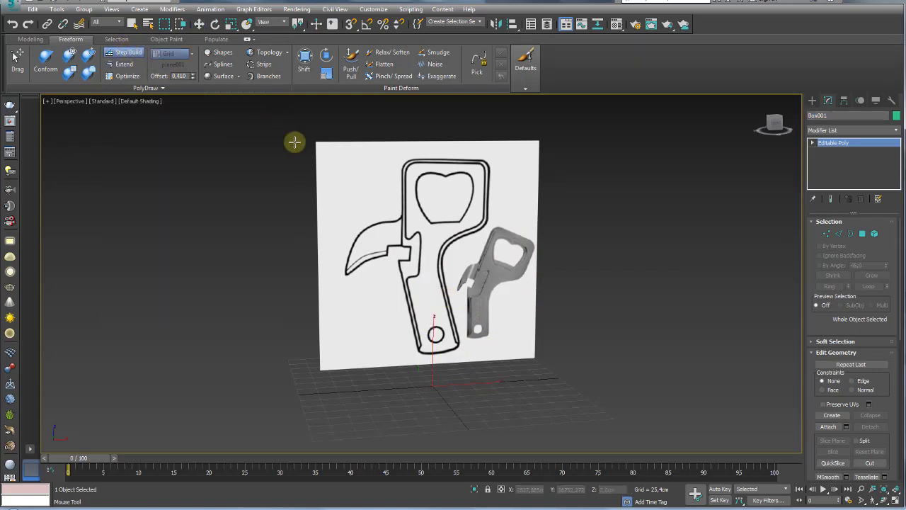
{"action": "scroll", "coordinate": [366, 202], "scroll_direction": "up", "scroll_amount": 1}
{"action": "scroll", "coordinate": [373, 208], "scroll_direction": "up", "scroll_amount": 4}
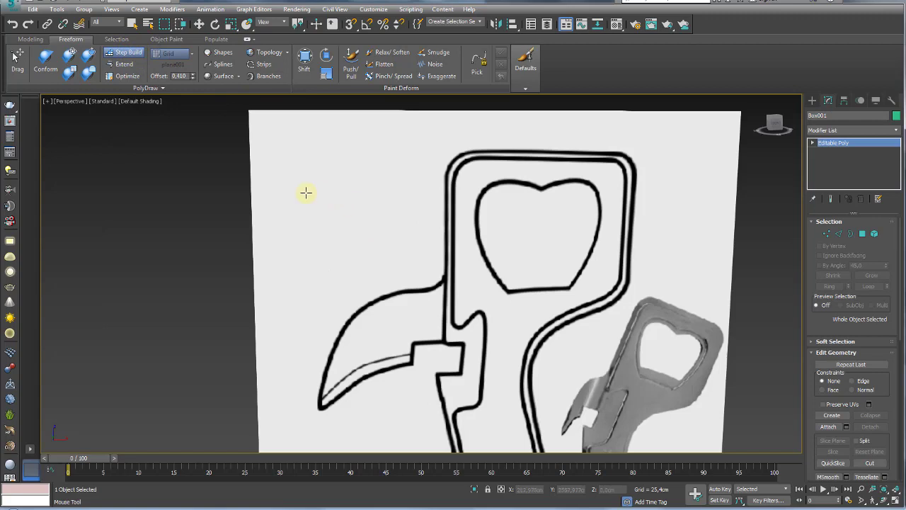
{"action": "scroll", "coordinate": [361, 202], "scroll_direction": "down", "scroll_amount": 2}
{"action": "scroll", "coordinate": [386, 219], "scroll_direction": "up", "scroll_amount": 3}
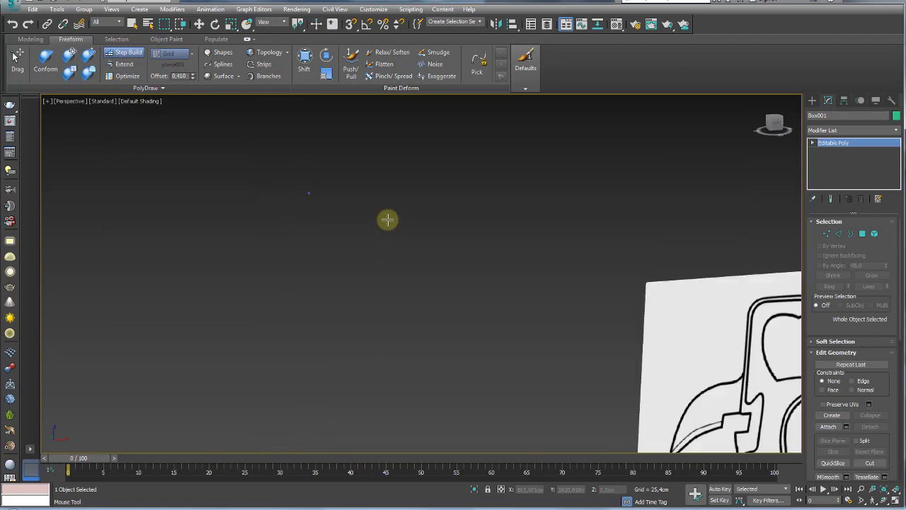
{"action": "scroll", "coordinate": [390, 217], "scroll_direction": "down", "scroll_amount": 6}
{"action": "middle_click_drag", "start_coordinate": [412, 237], "coordinate": [361, 184], "text": "alt"}
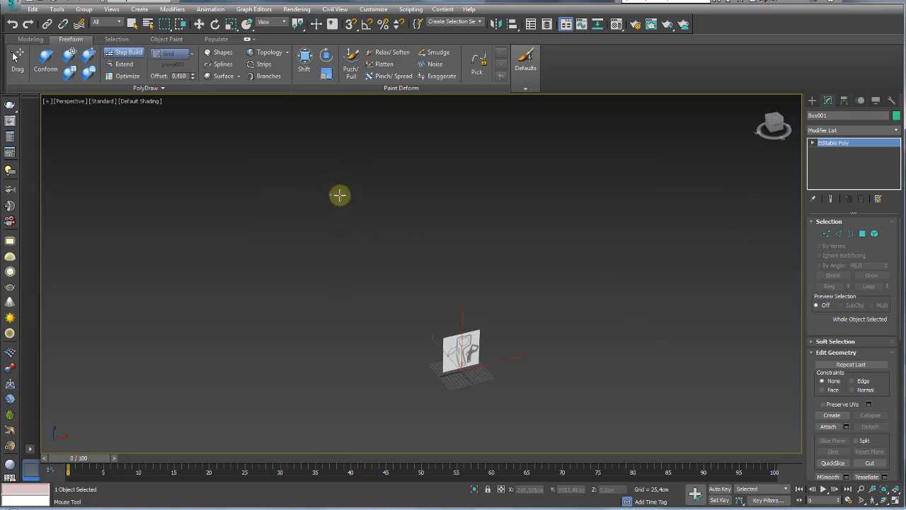
{"action": "middle_click_drag", "start_coordinate": [401, 266], "coordinate": [385, 241]}
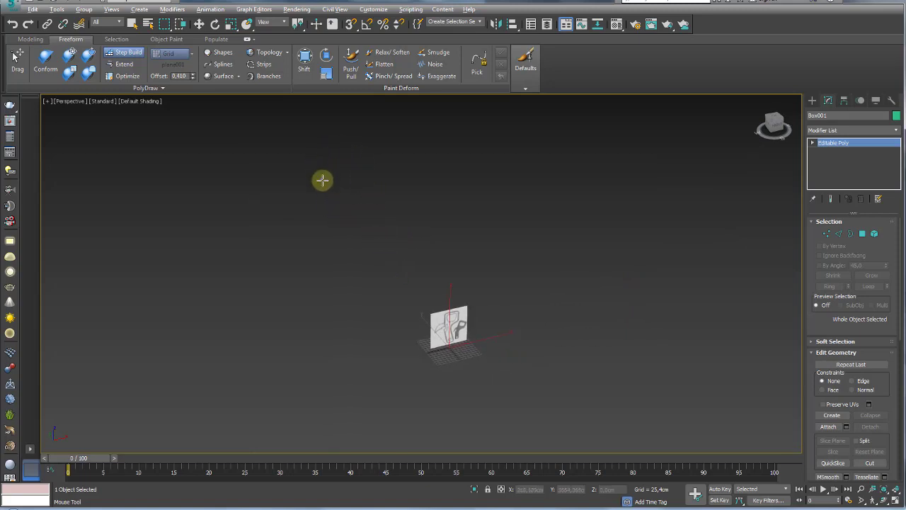
{"action": "scroll", "coordinate": [421, 266], "scroll_direction": "up", "scroll_amount": 2}
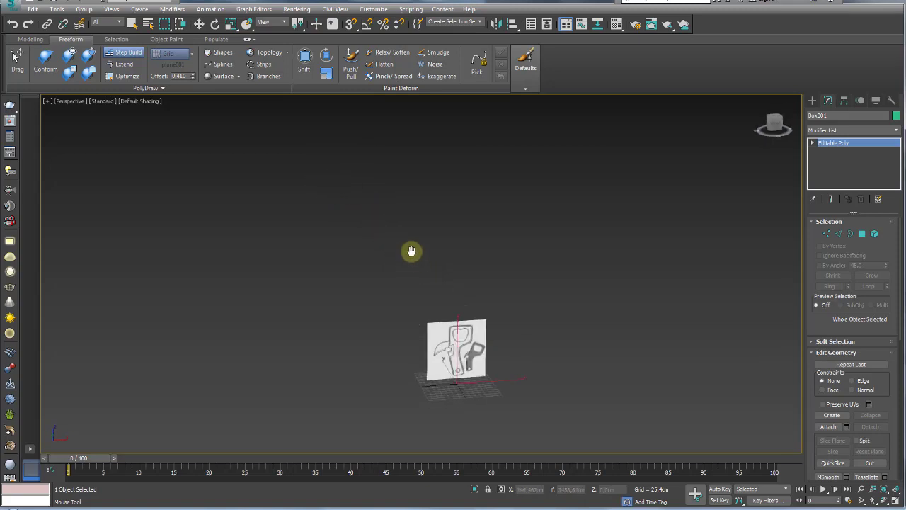
{"action": "middle_click_drag", "start_coordinate": [411, 252], "coordinate": [383, 204]}
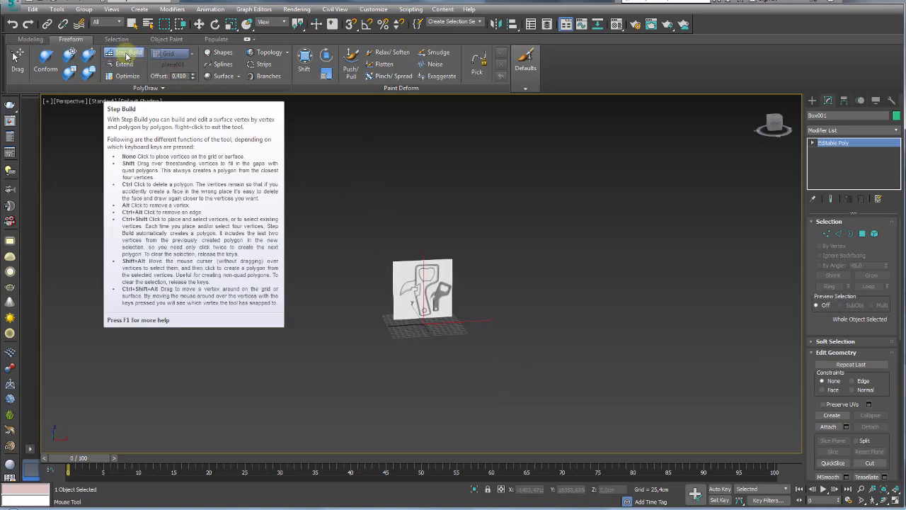
{"action": "left_click", "coordinate": [129, 57]}
{"action": "left_click", "coordinate": [410, 260]}
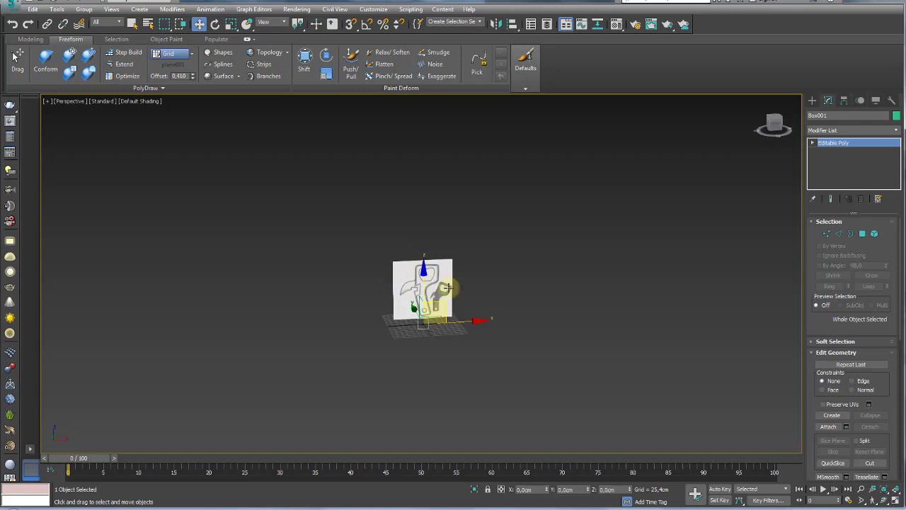
Step: Switch PolyDraw's Draw On from Grid to Surface and pick Plane001 as the surface
{"action": "left_click", "coordinate": [192, 57]}
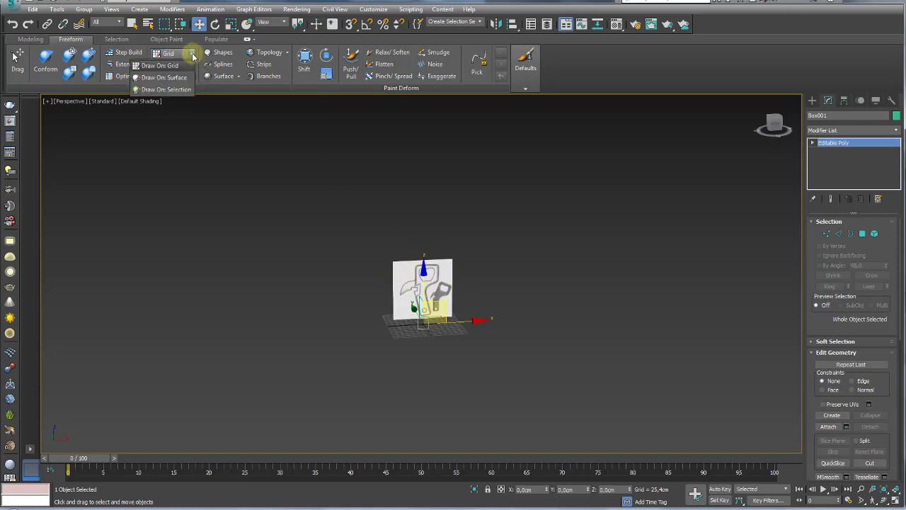
{"action": "left_click", "coordinate": [162, 78]}
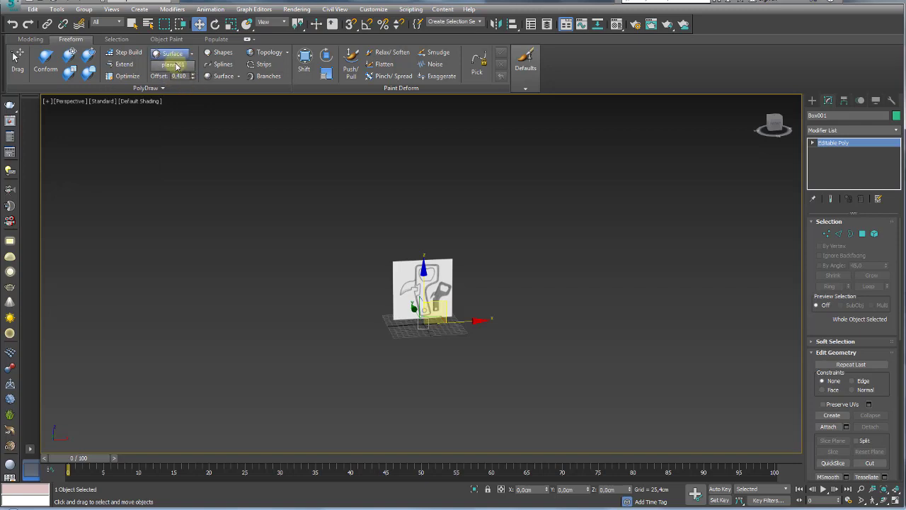
{"action": "left_click", "coordinate": [176, 66]}
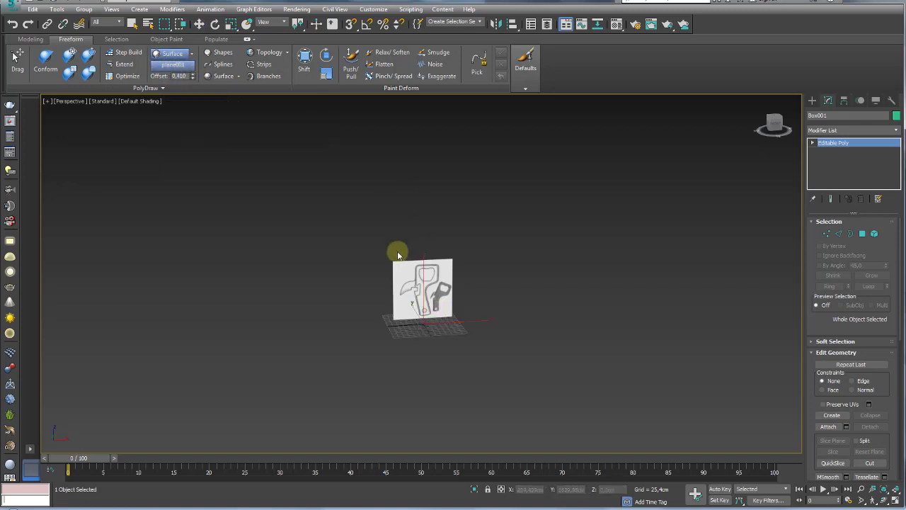
{"action": "scroll", "coordinate": [398, 254], "scroll_direction": "up", "scroll_amount": 2}
{"action": "scroll", "coordinate": [400, 244], "scroll_direction": "up", "scroll_amount": 2}
{"action": "scroll", "coordinate": [404, 233], "scroll_direction": "up", "scroll_amount": 2}
{"action": "scroll", "coordinate": [320, 216], "scroll_direction": "up", "scroll_amount": 2}
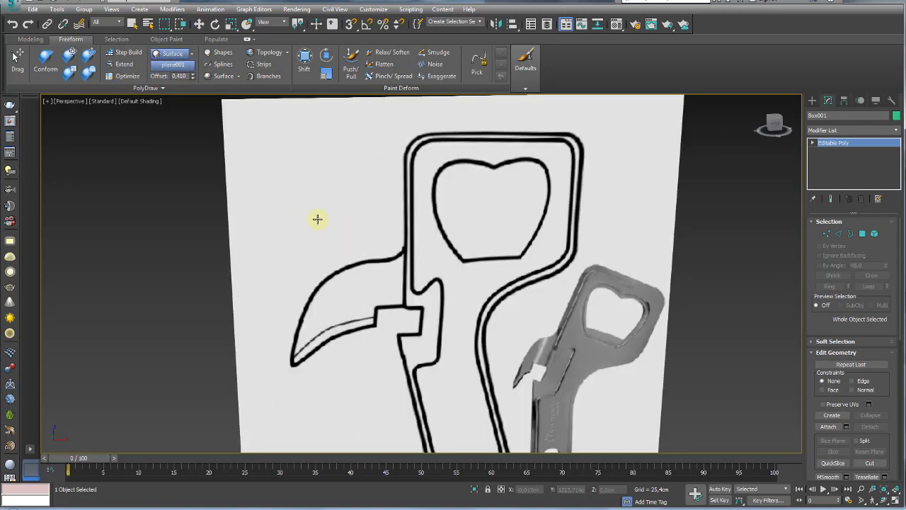
{"action": "left_click", "coordinate": [317, 219]}
{"action": "scroll", "coordinate": [322, 189], "scroll_direction": "down", "scroll_amount": 2}
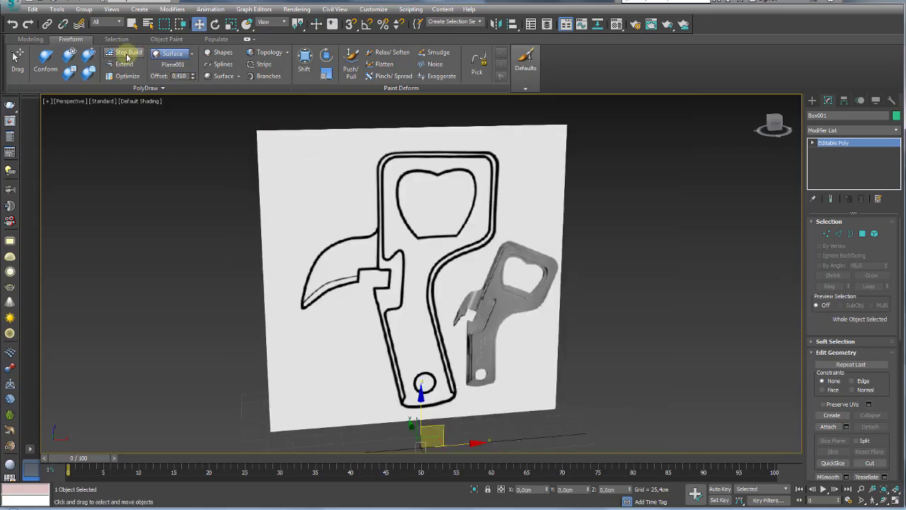
Step: Enable Step Build and fill trial polygons between vertices beside the blade
{"action": "left_click", "coordinate": [127, 55]}
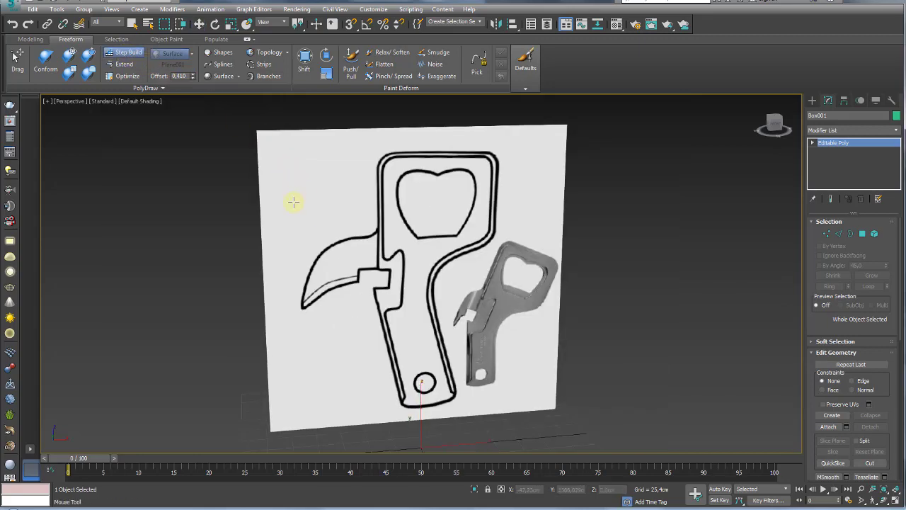
{"action": "middle_click_drag", "start_coordinate": [325, 182], "coordinate": [349, 197], "text": "alt"}
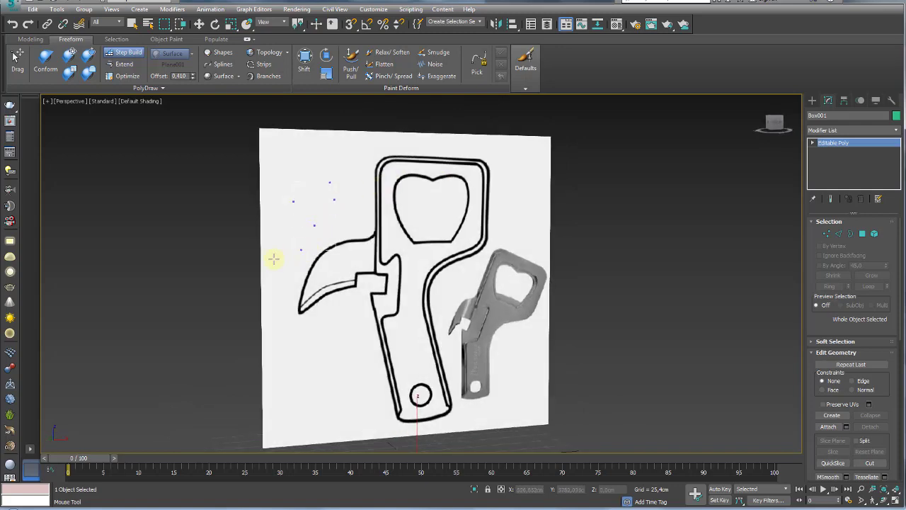
{"action": "middle_click_drag", "start_coordinate": [282, 254], "coordinate": [280, 255], "text": "alt"}
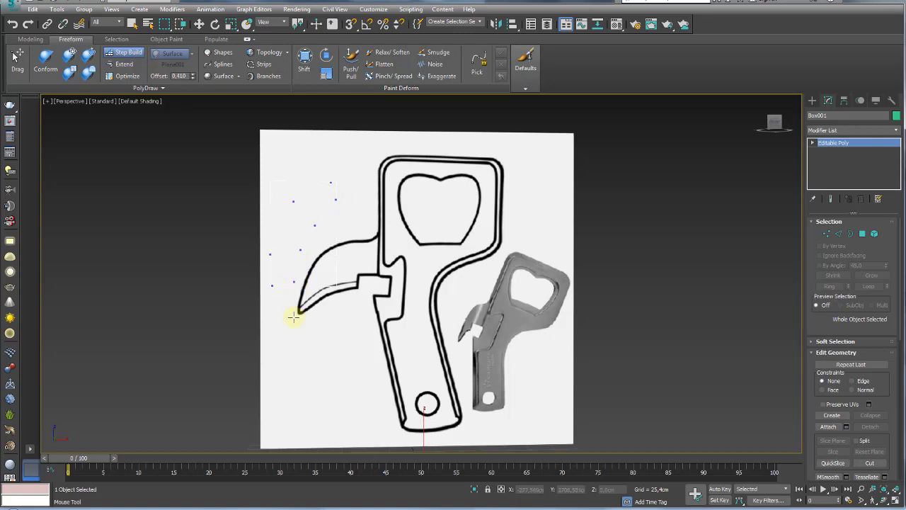
{"action": "middle_click_drag", "start_coordinate": [300, 298], "coordinate": [283, 301], "text": "alt"}
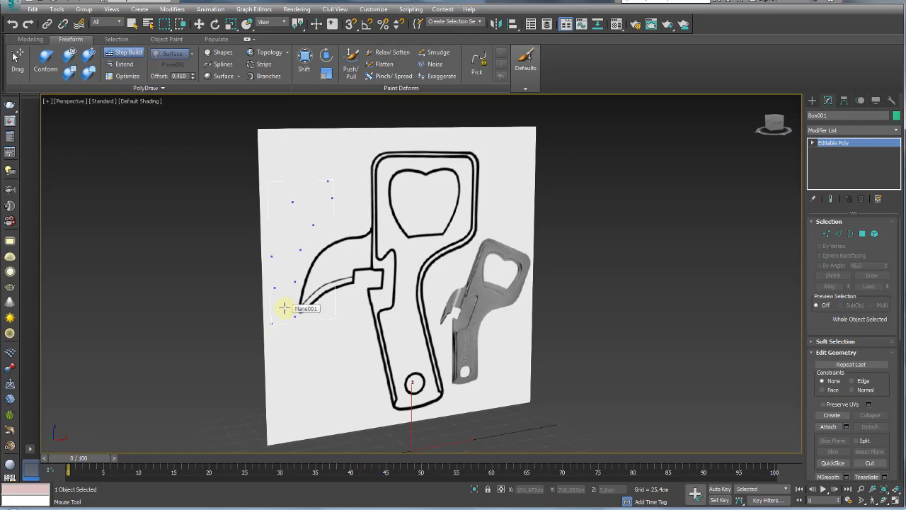
{"action": "left_click_drag", "start_coordinate": [284, 310], "coordinate": [337, 215]}
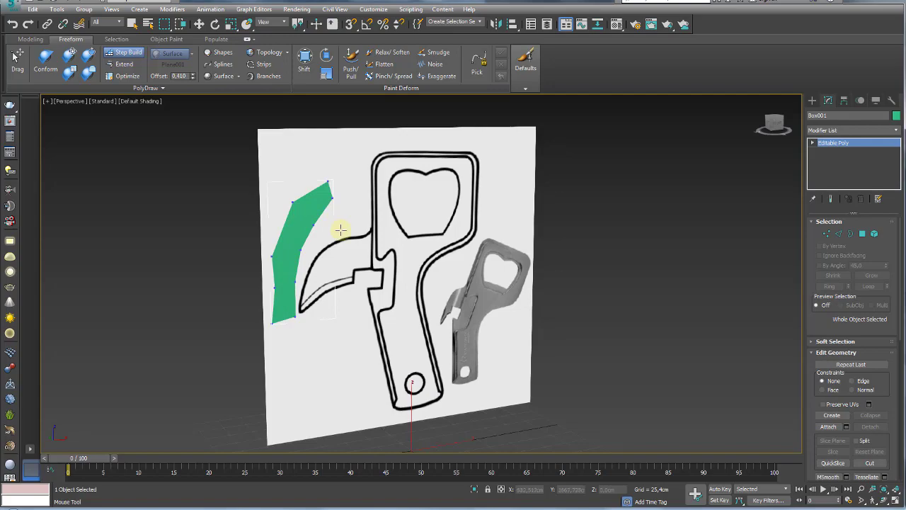
Step: Turn on Edged Faces display and undo the two trial polygons
{"action": "key", "text": "F4"}
{"action": "scroll", "coordinate": [318, 237], "scroll_direction": "up", "scroll_amount": 3}
{"action": "mouse_move", "coordinate": [317, 236]}
{"action": "middle_mouse_down", "text": "alt"}
{"action": "mouse_move", "coordinate": [330, 213]}
{"action": "mouse_move", "coordinate": [293, 239]}
{"action": "middle_mouse_up", "text": "alt"}
{"action": "key", "text": "ctrl+z"}
{"action": "key", "text": "ctrl+z"}
{"action": "key", "text": "ctrl+z"}
{"action": "key", "text": "ctrl+z"}
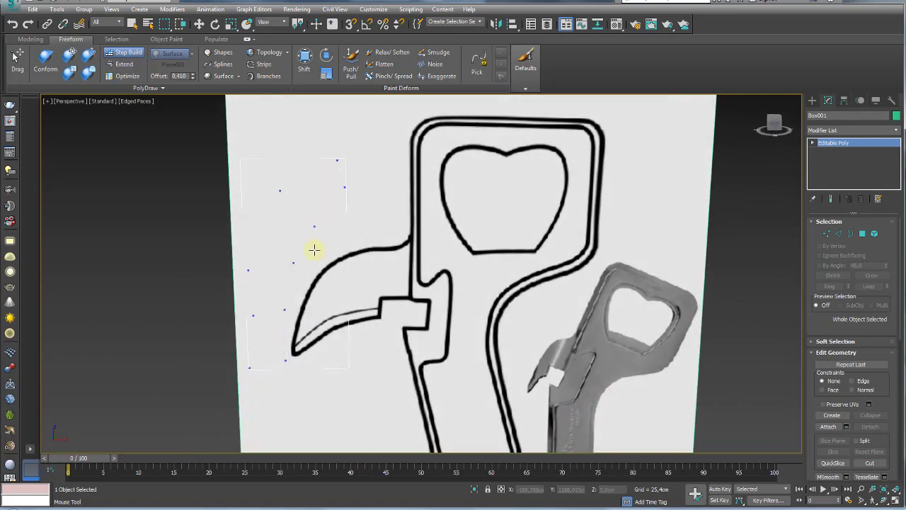
{"action": "key", "text": "ctrl+z"}
{"action": "key", "text": "ctrl+z"}
Step: Set PolyDraw Offset to 0.0, re-enable Step Build, and orbit edge-on to check the vertices
{"action": "mouse_move", "coordinate": [383, 229]}
{"action": "middle_mouse_down"}
{"action": "mouse_move", "coordinate": [333, 187]}
{"action": "mouse_move", "coordinate": [222, 135]}
{"action": "middle_mouse_up"}
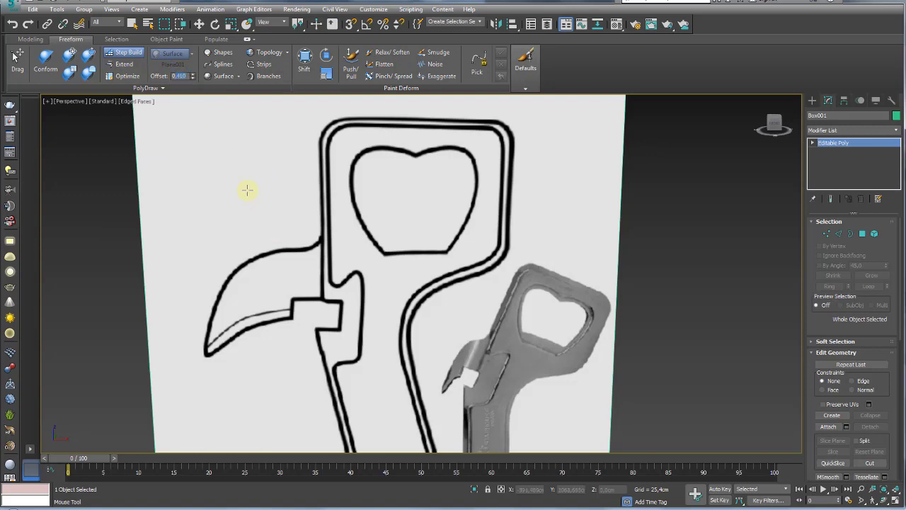
{"action": "mouse_move", "coordinate": [247, 189]}
{"action": "middle_mouse_down", "text": "alt"}
{"action": "mouse_move", "coordinate": [283, 222]}
{"action": "mouse_move", "coordinate": [340, 232]}
{"action": "mouse_move", "coordinate": [219, 128]}
{"action": "mouse_move", "coordinate": [263, 176]}
{"action": "middle_mouse_up", "text": "alt"}
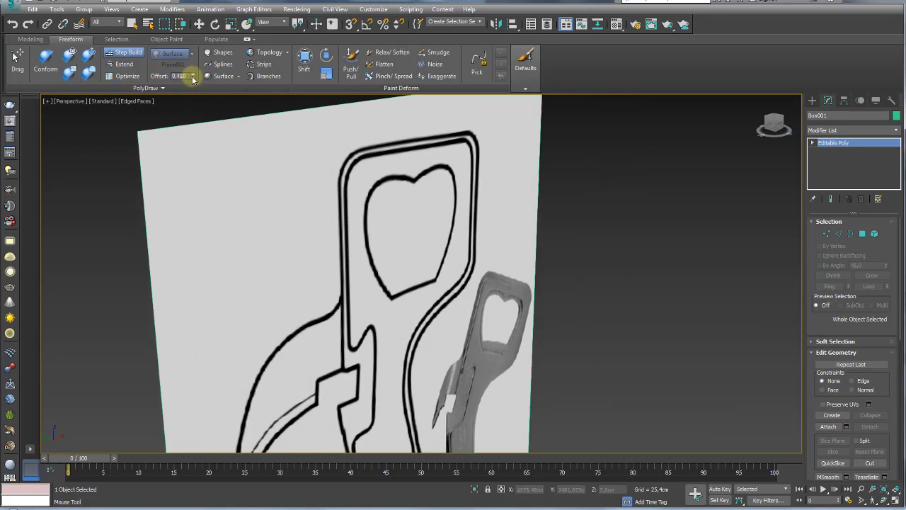
{"action": "left_click", "coordinate": [126, 53]}
{"action": "left_click", "coordinate": [126, 52]}
{"action": "mouse_move", "coordinate": [244, 208]}
{"action": "middle_mouse_down", "text": "alt"}
{"action": "mouse_move", "coordinate": [222, 203]}
{"action": "mouse_move", "coordinate": [276, 201]}
{"action": "mouse_move", "coordinate": [251, 189]}
{"action": "middle_mouse_up", "text": "alt"}
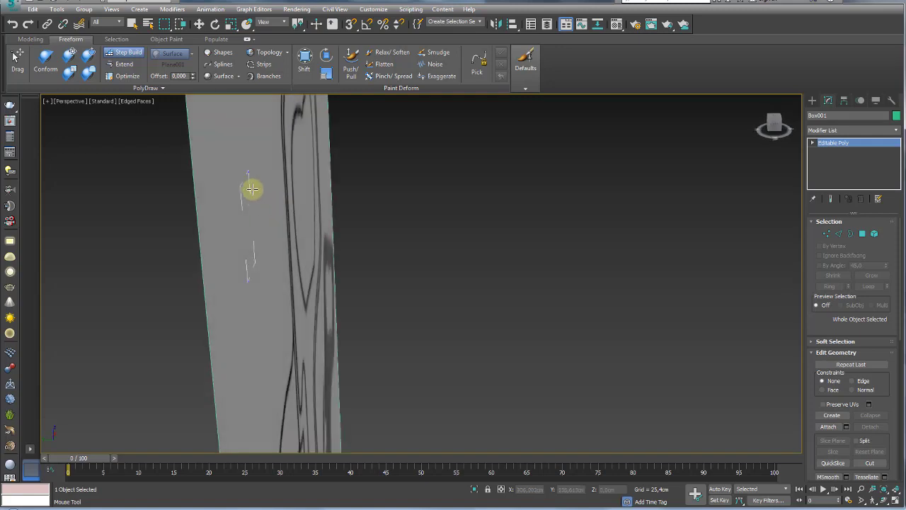
Step: Change the PolyDraw surface Offset to 0.04 and orbit back to face the sketch
{"action": "left_click", "coordinate": [128, 53]}
{"action": "left_click", "coordinate": [182, 77]}
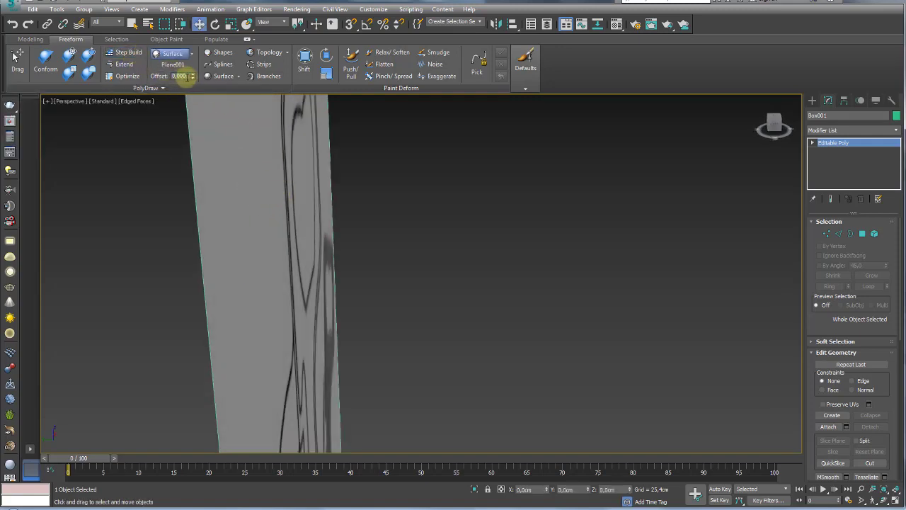
{"action": "type", "text": "0.04"}
{"action": "key", "text": "Return"}
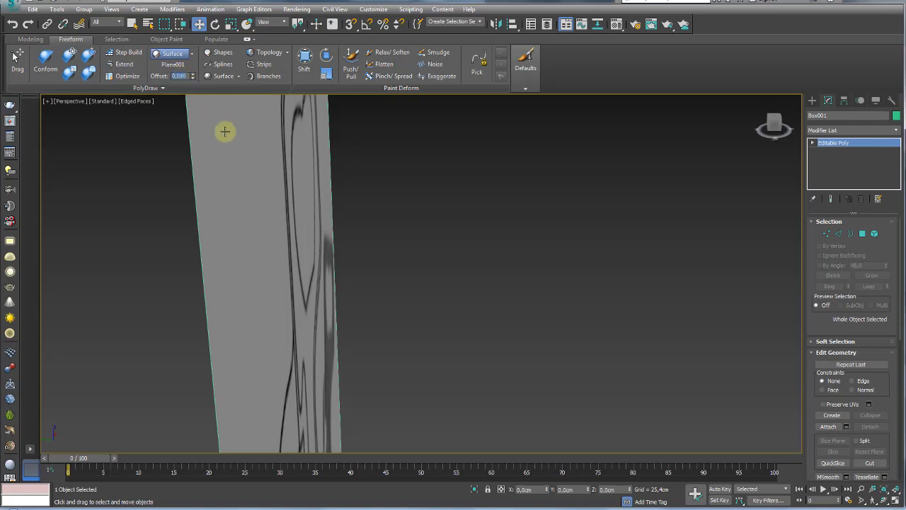
{"action": "mouse_move", "coordinate": [243, 202]}
{"action": "middle_mouse_down", "text": "alt"}
{"action": "mouse_move", "coordinate": [283, 202]}
{"action": "mouse_move", "coordinate": [241, 205]}
{"action": "mouse_move", "coordinate": [256, 196]}
{"action": "mouse_move", "coordinate": [231, 269]}
{"action": "mouse_move", "coordinate": [201, 200]}
{"action": "mouse_move", "coordinate": [265, 131]}
{"action": "mouse_move", "coordinate": [275, 172]}
{"action": "mouse_move", "coordinate": [261, 246]}
{"action": "middle_mouse_up", "text": "alt"}
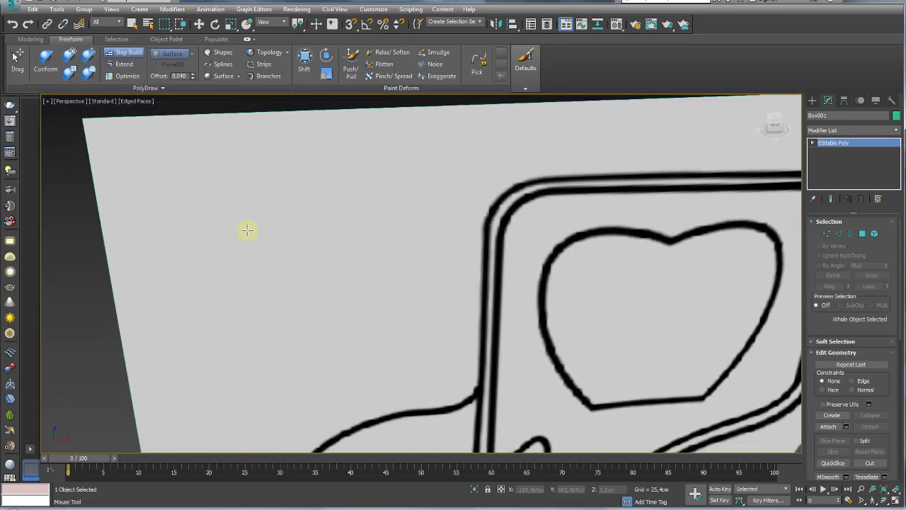
{"action": "middle_click_drag", "start_coordinate": [519, 252], "coordinate": [432, 252], "text": "alt"}
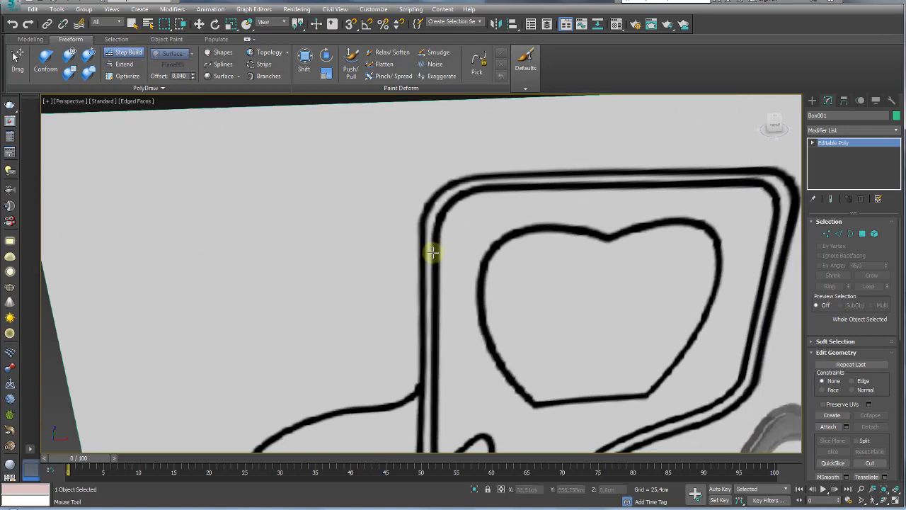
{"action": "scroll", "coordinate": [432, 252], "scroll_direction": "down", "scroll_amount": 5}
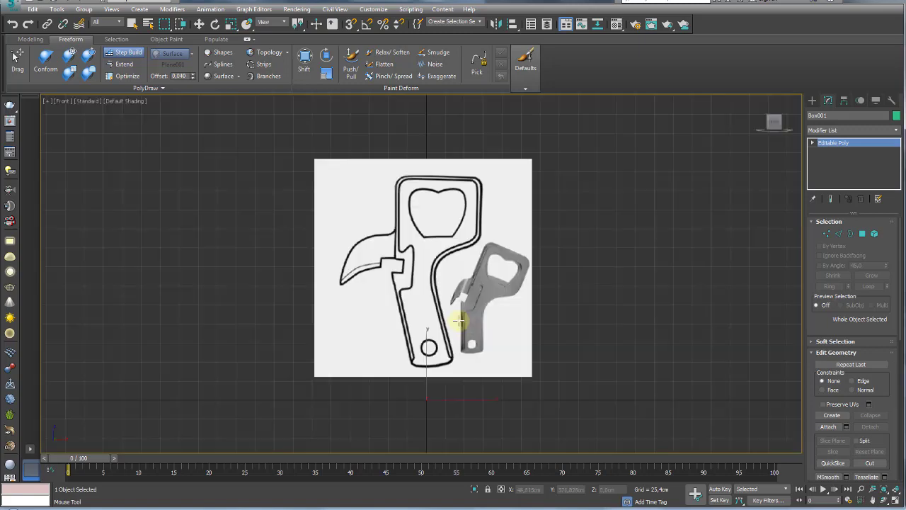
Step: Go to Front view, enable Step Build, and frame the top of the heart outline
{"action": "key", "text": "f"}
{"action": "middle_click_drag", "start_coordinate": [434, 229], "coordinate": [424, 251]}
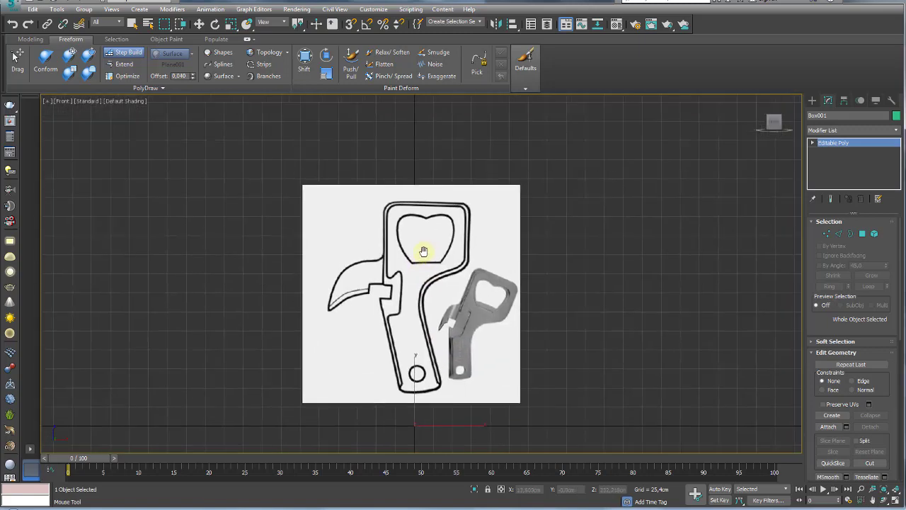
{"action": "scroll", "coordinate": [423, 251], "scroll_direction": "up", "scroll_amount": 8}
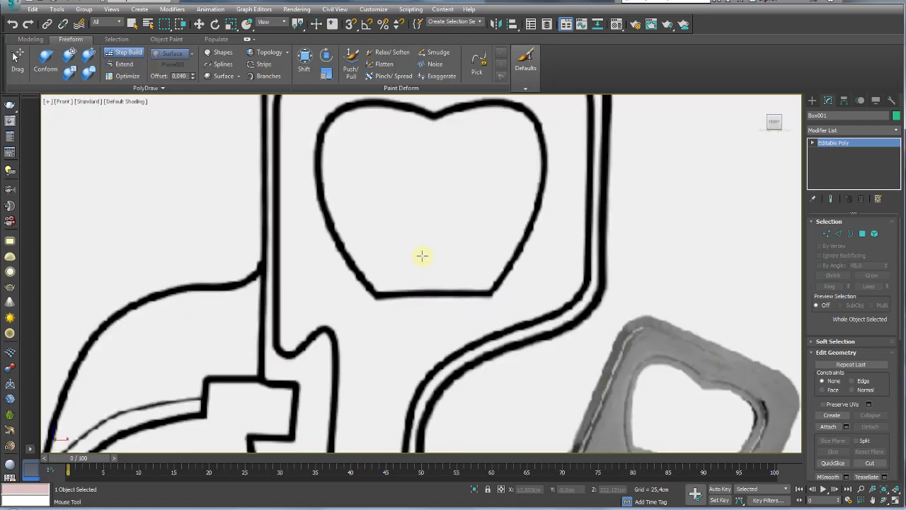
{"action": "left_click", "coordinate": [123, 54]}
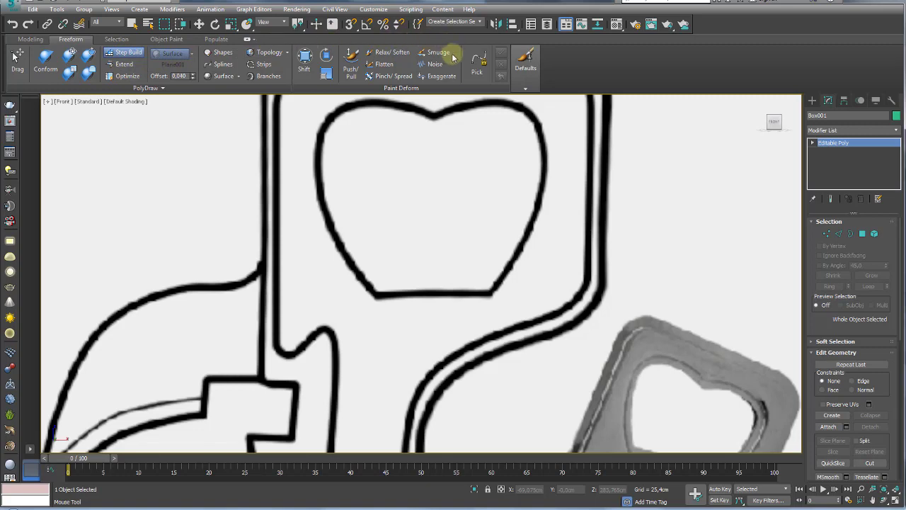
{"action": "left_click", "coordinate": [525, 71]}
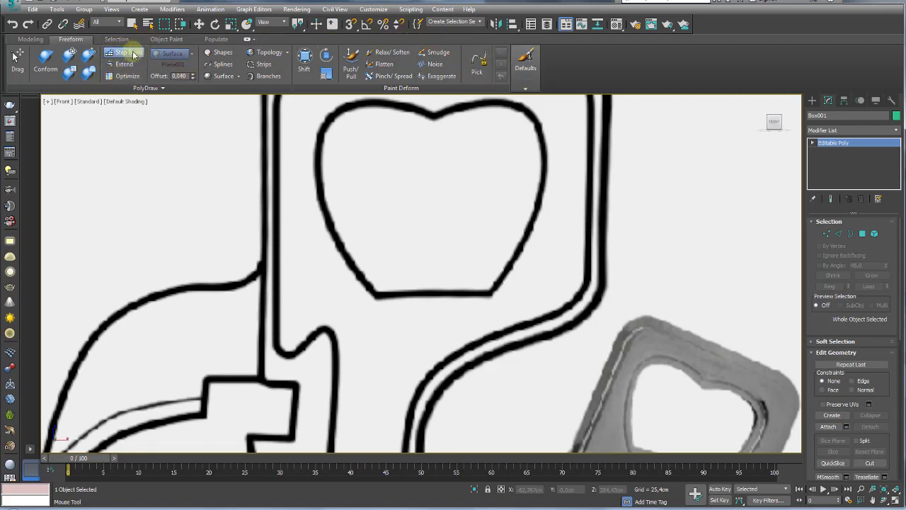
{"action": "scroll", "coordinate": [323, 213], "scroll_direction": "down", "scroll_amount": 2}
{"action": "scroll", "coordinate": [389, 199], "scroll_direction": "up", "scroll_amount": 4}
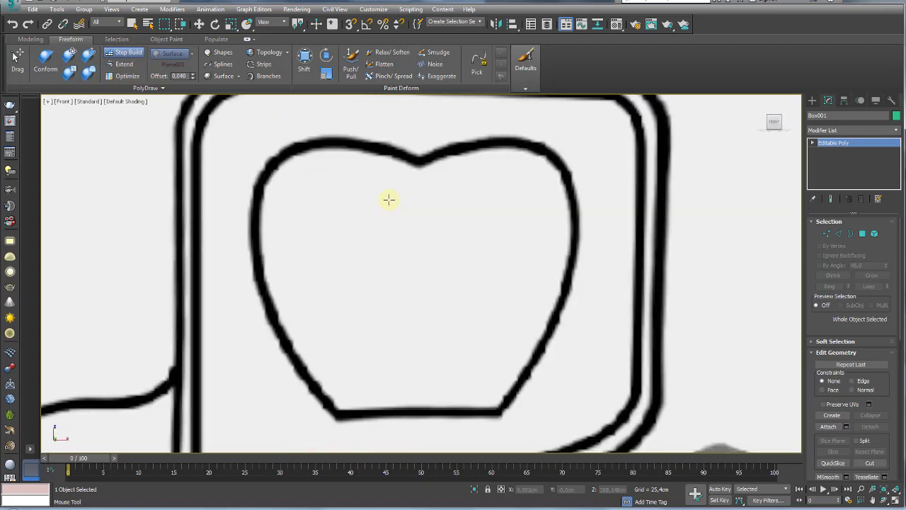
{"action": "middle_click_drag", "start_coordinate": [396, 187], "coordinate": [384, 239]}
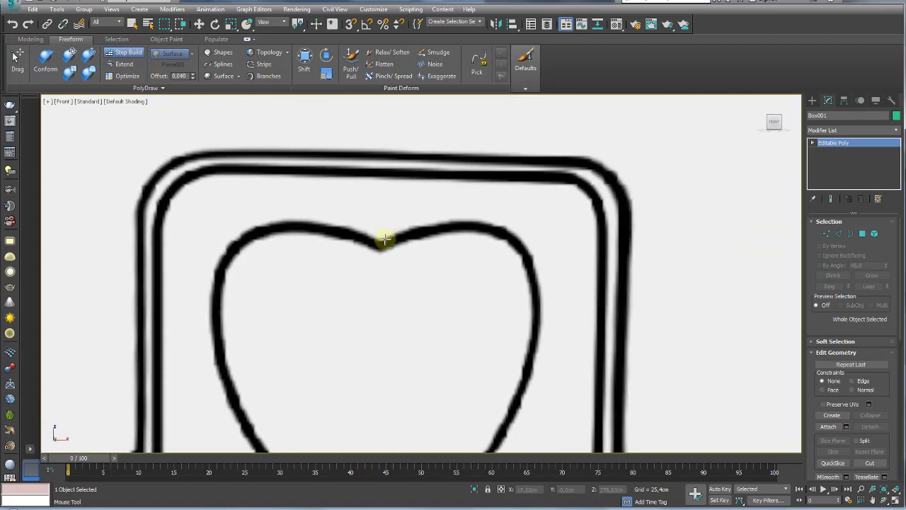
Step: Place vertices at the heart's notch and upper-left curve, then fill them into a quad
{"action": "left_click", "coordinate": [380, 243]}
{"action": "left_click", "coordinate": [327, 226]}
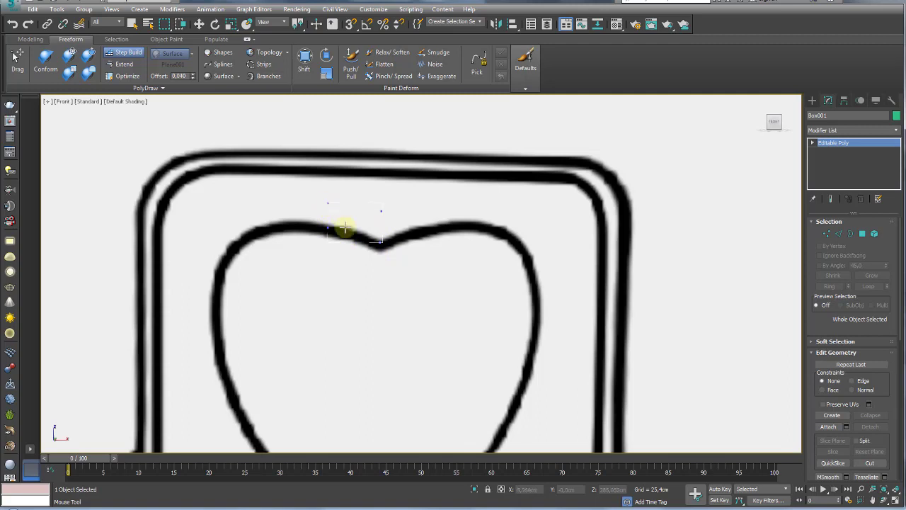
{"action": "key", "text": "F3"}
{"action": "key", "text": "F3"}
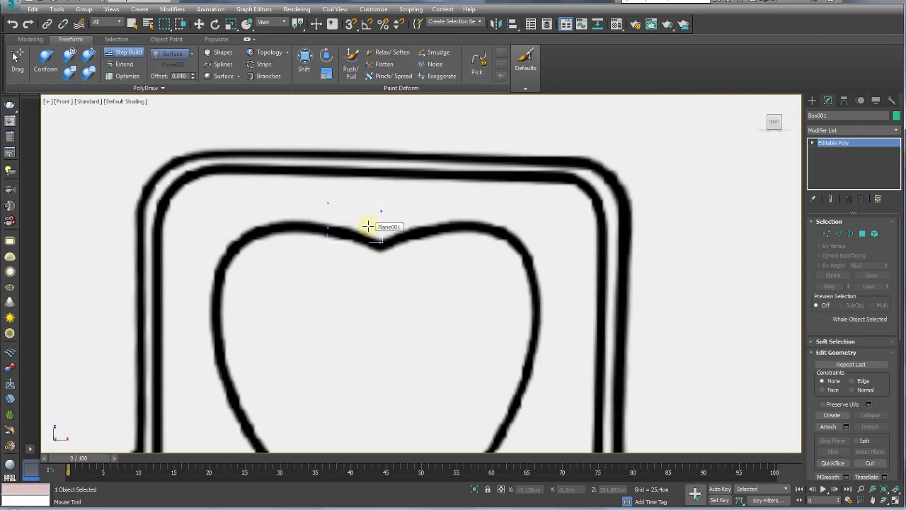
{"action": "left_click", "coordinate": [365, 226], "text": "shift"}
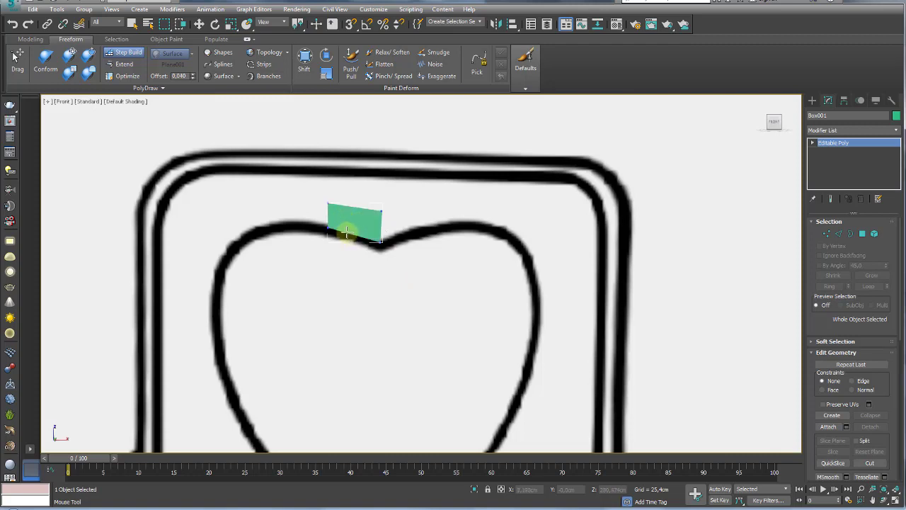
Step: Place vertices along the heart's upper curve and fill quads extending the strip left
{"action": "middle_click_drag", "start_coordinate": [356, 234], "coordinate": [413, 227]}
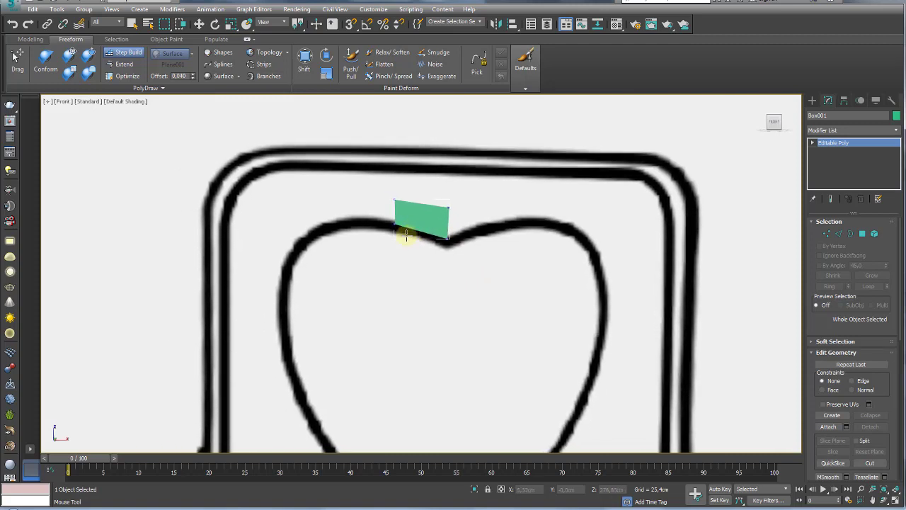
{"action": "scroll", "coordinate": [382, 237], "scroll_direction": "up", "scroll_amount": 2}
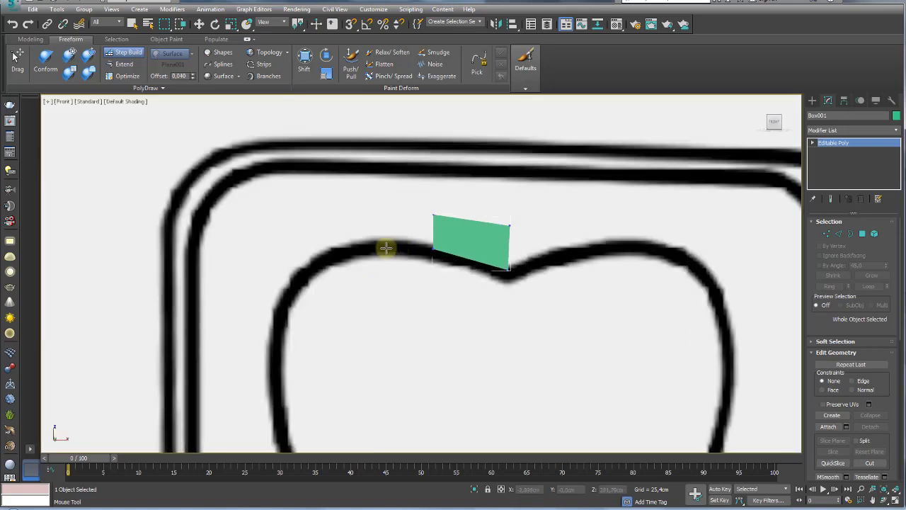
{"action": "left_click", "coordinate": [382, 245]}
{"action": "left_click", "coordinate": [332, 222]}
{"action": "left_click", "coordinate": [336, 254]}
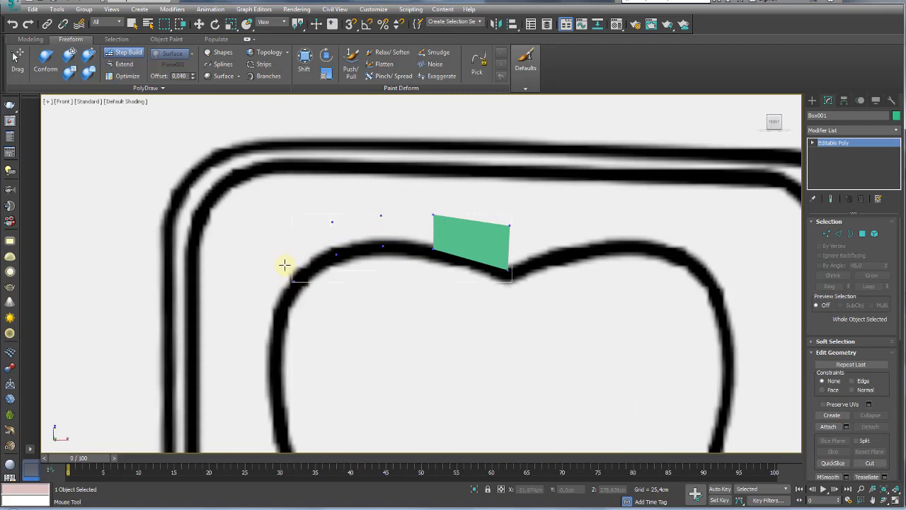
{"action": "left_click_drag", "start_coordinate": [408, 231], "coordinate": [297, 263], "text": "shift"}
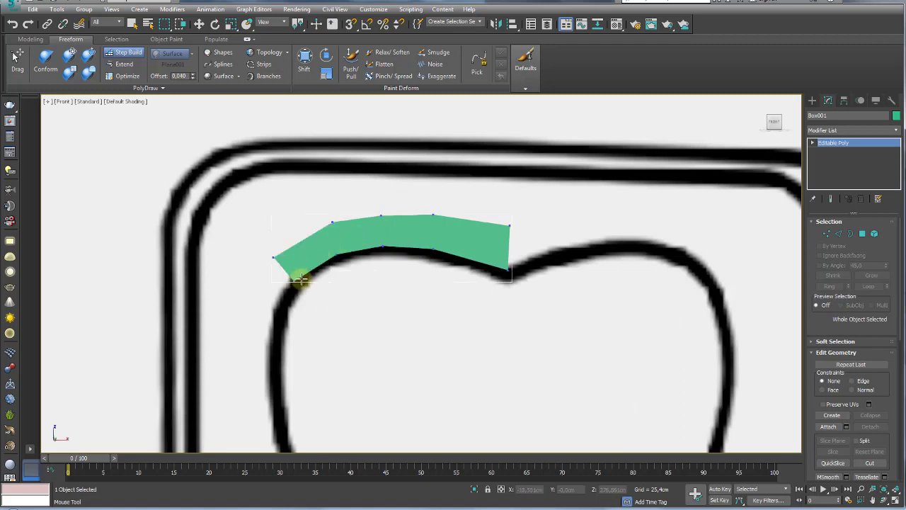
Step: Turn on edged-faces display (F4) to show the quad edges on the shaded view
{"action": "middle_click_drag", "start_coordinate": [297, 279], "coordinate": [324, 233]}
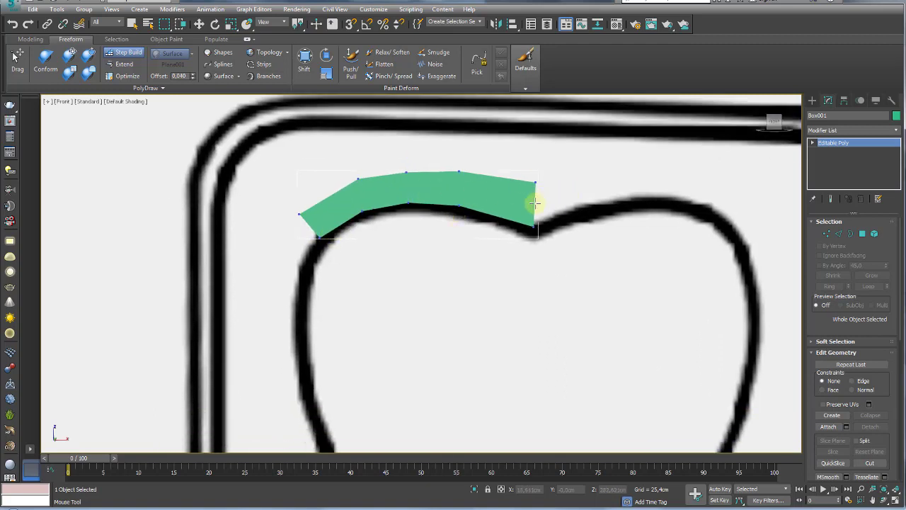
{"action": "key", "text": "F4"}
{"action": "scroll", "coordinate": [337, 186], "scroll_direction": "down", "scroll_amount": 4}
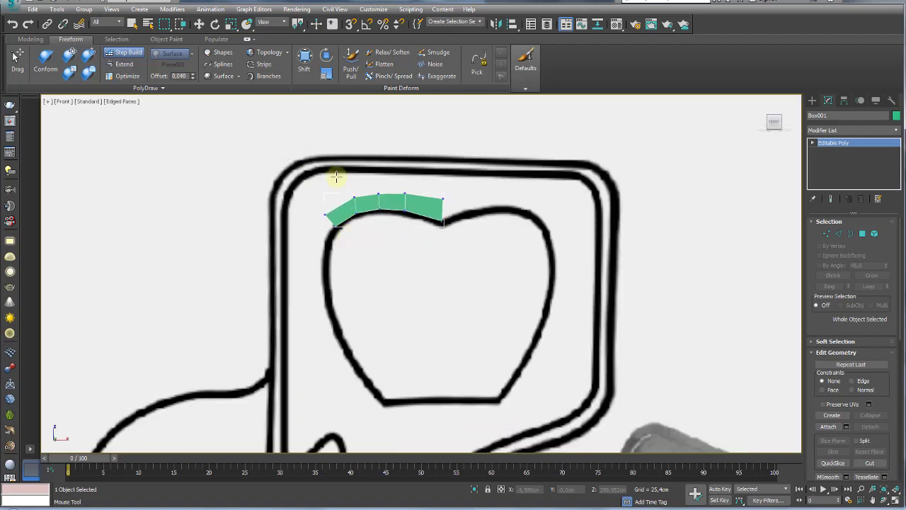
{"action": "scroll", "coordinate": [349, 247], "scroll_direction": "up", "scroll_amount": 2}
{"action": "scroll", "coordinate": [328, 237], "scroll_direction": "up", "scroll_amount": 2}
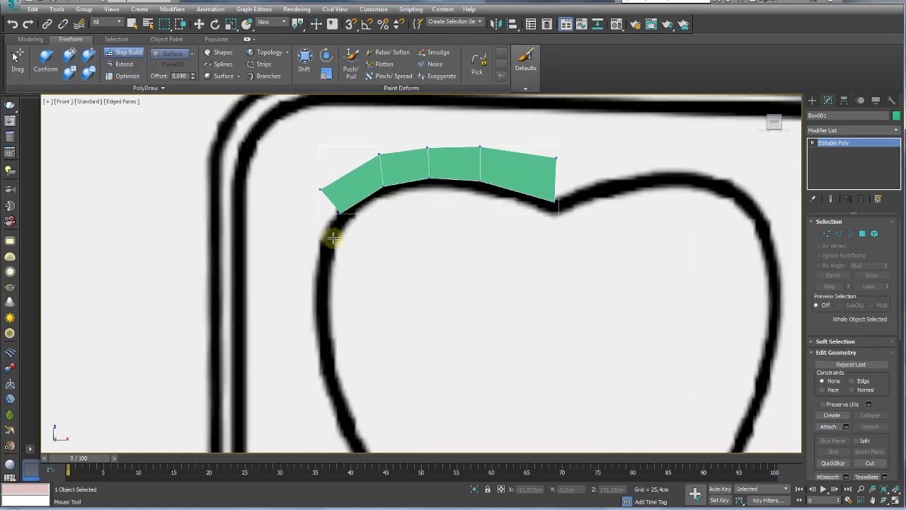
{"action": "key", "text": "F4"}
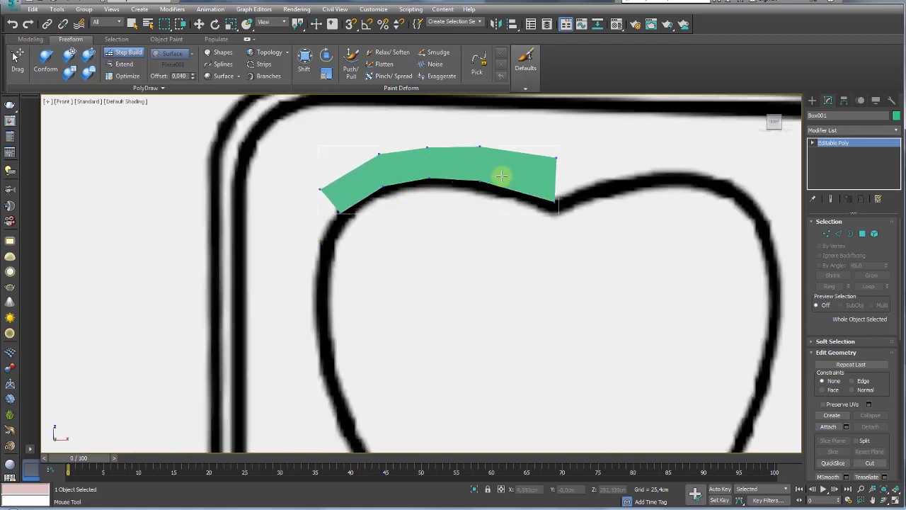
{"action": "key", "text": "F4"}
Step: Place pairs of vertices down the heart's left side
{"action": "middle_click_drag", "start_coordinate": [332, 236], "coordinate": [337, 266]}
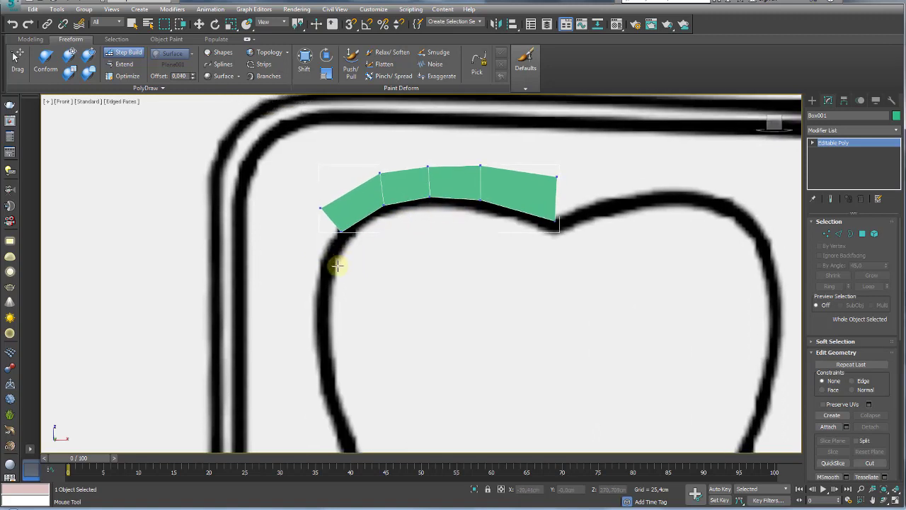
{"action": "left_click", "coordinate": [325, 272]}
{"action": "left_click", "coordinate": [294, 269]}
{"action": "left_click", "coordinate": [324, 335]}
{"action": "left_click", "coordinate": [290, 344]}
{"action": "left_click", "coordinate": [331, 393]}
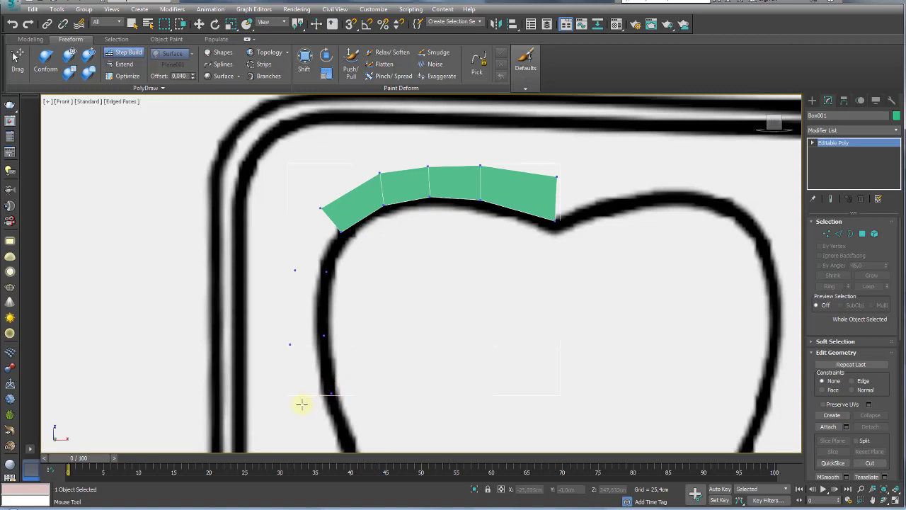
Step: Add vertices around the heart's lower-left curve and fill quads along the left side
{"action": "middle_click_drag", "start_coordinate": [354, 429], "coordinate": [348, 273]}
{"action": "left_click", "coordinate": [348, 281]}
{"action": "left_click", "coordinate": [318, 309]}
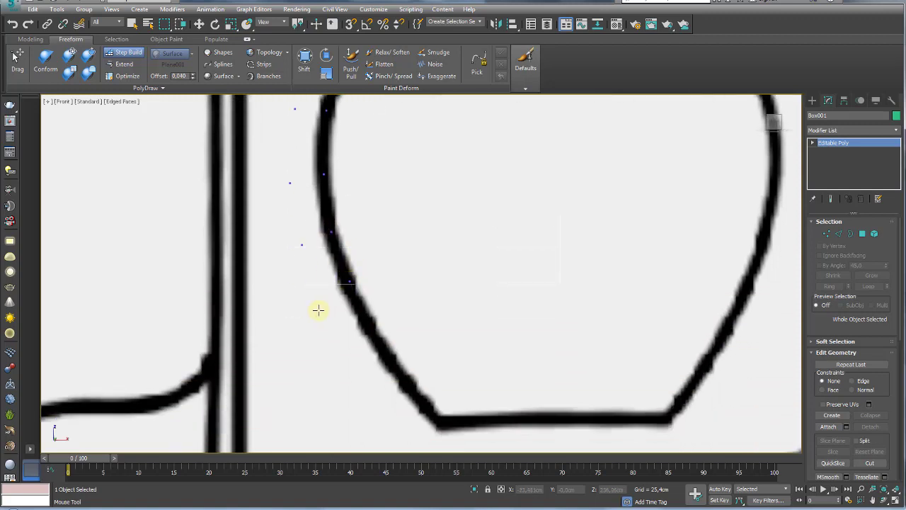
{"action": "left_click", "coordinate": [374, 331]}
{"action": "left_click", "coordinate": [344, 362]}
{"action": "left_click", "coordinate": [408, 377]}
{"action": "left_click_drag", "start_coordinate": [387, 377], "coordinate": [314, 142], "text": "shift"}
{"action": "middle_click_drag", "start_coordinate": [314, 141], "coordinate": [319, 313]}
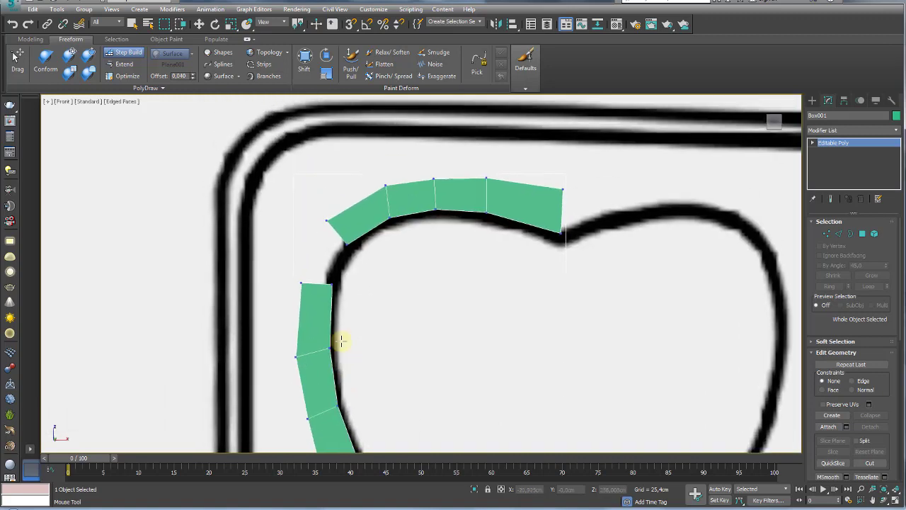
{"action": "left_click_drag", "start_coordinate": [340, 340], "coordinate": [322, 255], "text": "shift"}
Step: Extend the strip to the heart's bottom corner and add a quad past the top notch
{"action": "scroll", "coordinate": [413, 297], "scroll_direction": "down", "scroll_amount": 5}
{"action": "middle_click_drag", "start_coordinate": [412, 297], "coordinate": [411, 204]}
{"action": "scroll", "coordinate": [411, 283], "scroll_direction": "up", "scroll_amount": 6}
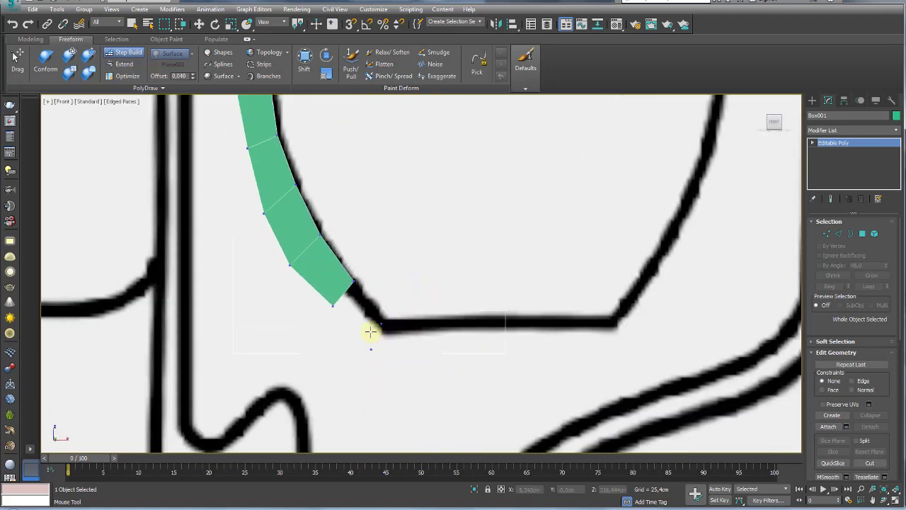
{"action": "left_click_drag", "start_coordinate": [370, 330], "coordinate": [411, 262], "text": "shift"}
{"action": "scroll", "coordinate": [410, 263], "scroll_direction": "down", "scroll_amount": 3}
{"action": "middle_click_drag", "start_coordinate": [491, 165], "coordinate": [434, 275]}
{"action": "scroll", "coordinate": [433, 274], "scroll_direction": "up", "scroll_amount": 4}
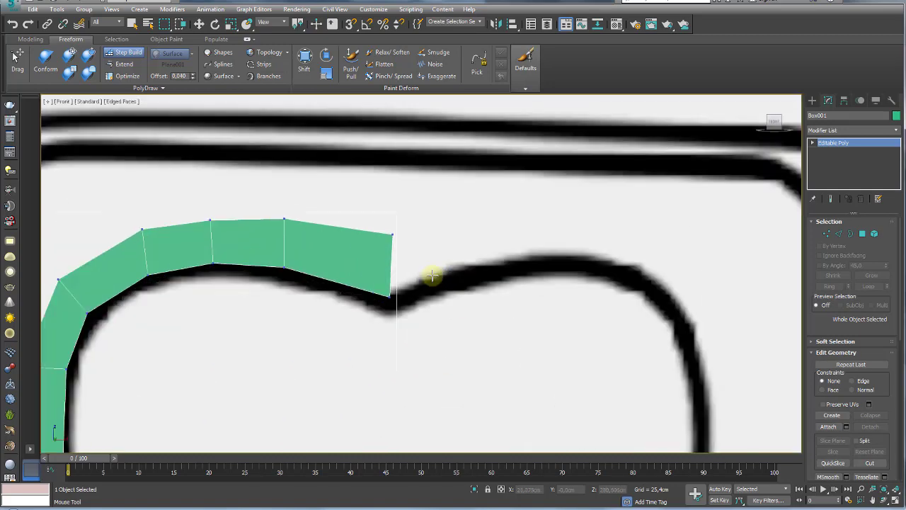
{"action": "left_click_drag", "start_coordinate": [469, 261], "coordinate": [447, 245], "text": "shift"}
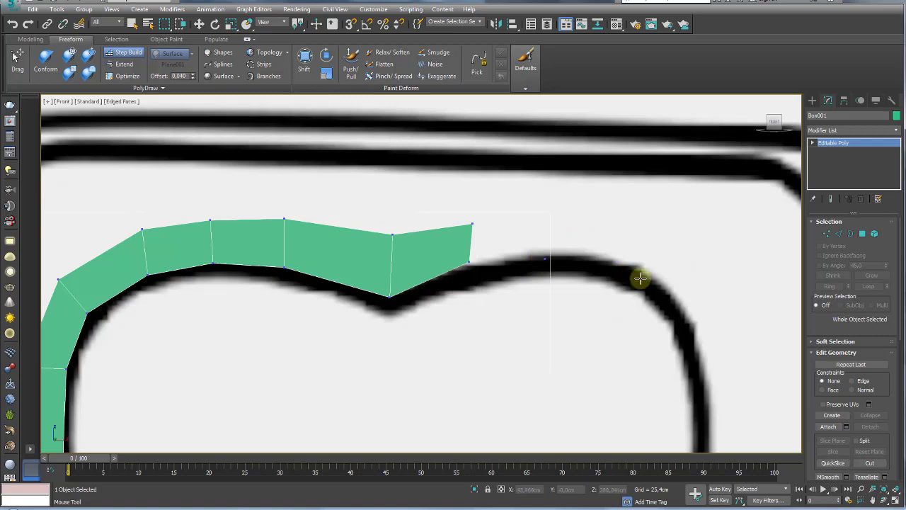
Step: Place vertices down the heart's right side and fill quads along the right curve and bottom edge
{"action": "left_click_drag", "start_coordinate": [540, 260], "coordinate": [705, 396]}
{"action": "middle_click_drag", "start_coordinate": [705, 396], "coordinate": [675, 249]}
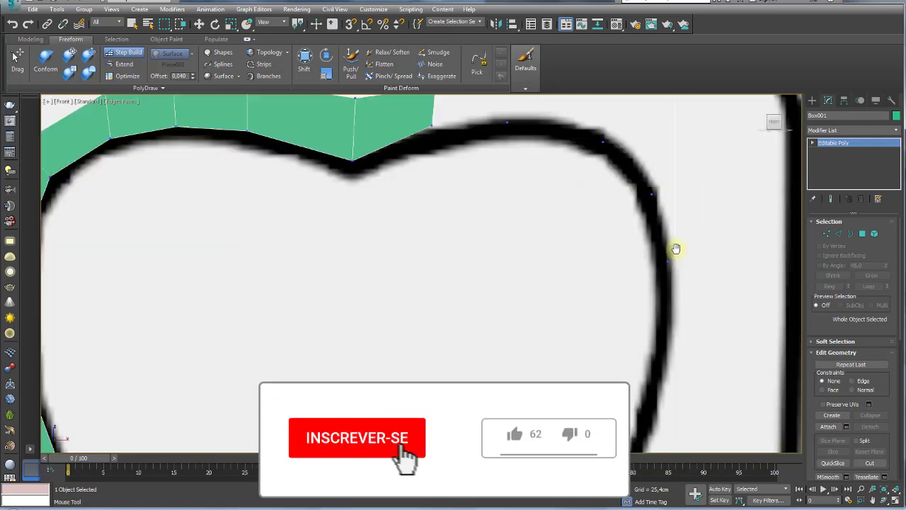
{"action": "scroll", "coordinate": [665, 293], "scroll_direction": "down", "scroll_amount": 3}
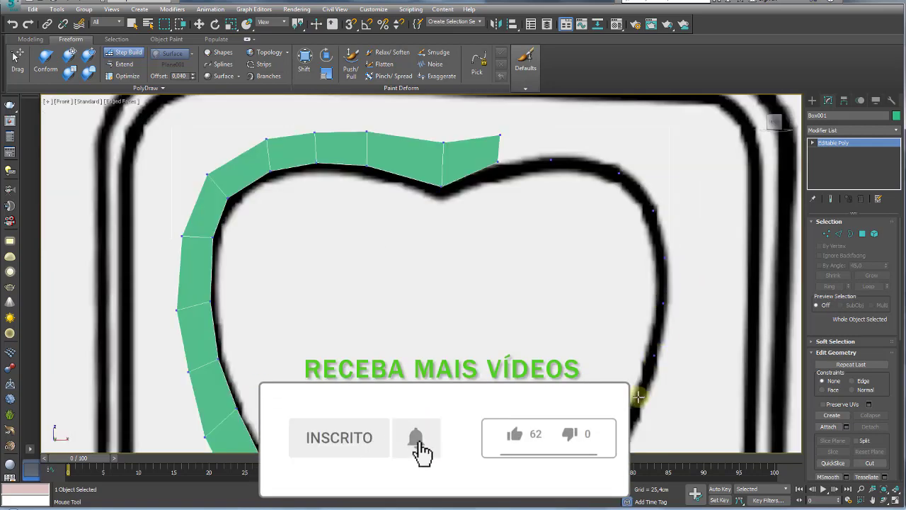
{"action": "middle_click_drag", "start_coordinate": [639, 397], "coordinate": [623, 226]}
{"action": "mouse_move", "coordinate": [617, 255]}
{"action": "left_mouse_down"}
{"action": "mouse_move", "coordinate": [553, 358]}
{"action": "mouse_move", "coordinate": [360, 364]}
{"action": "left_mouse_up"}
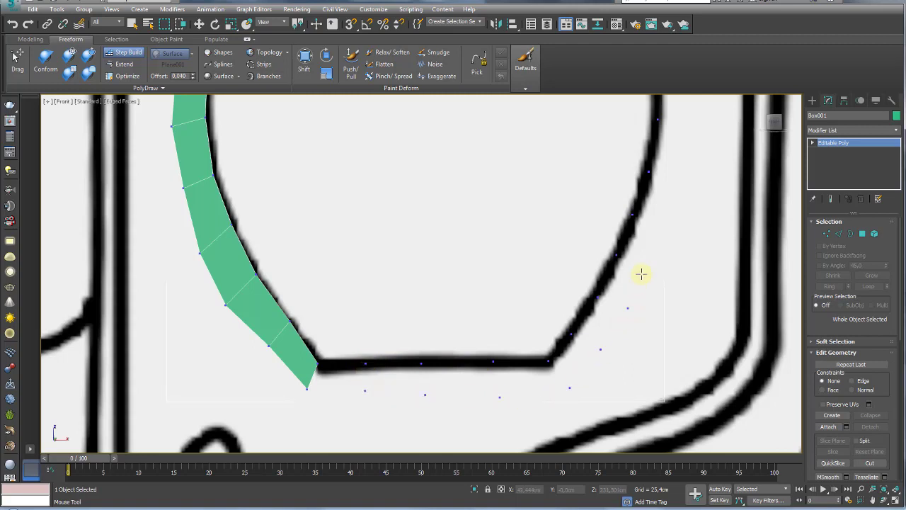
{"action": "mouse_move", "coordinate": [668, 189]}
{"action": "left_mouse_down", "text": "shift"}
{"action": "mouse_move", "coordinate": [577, 370]}
{"action": "mouse_move", "coordinate": [374, 390]}
{"action": "mouse_move", "coordinate": [462, 330]}
{"action": "left_mouse_up", "text": "shift"}
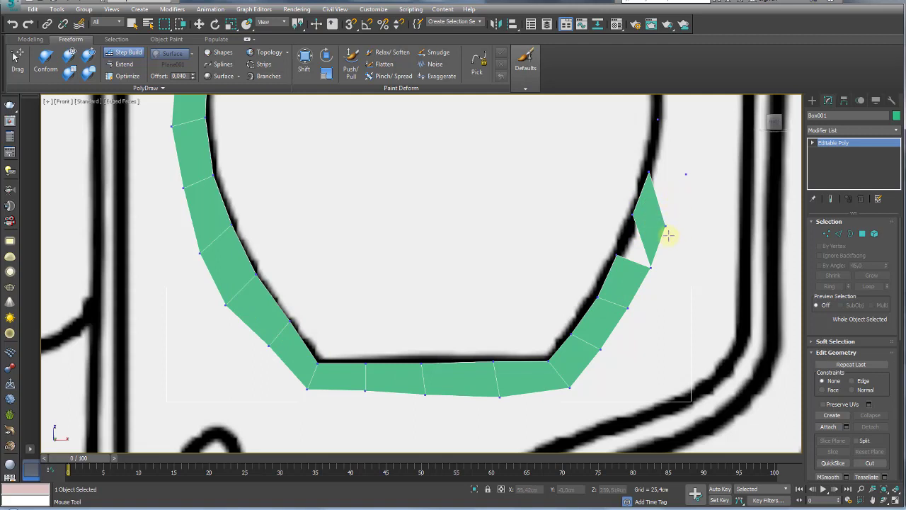
Step: Delete the stray diamond-shaped quad and return to Step Build
{"action": "left_click", "coordinate": [122, 65]}
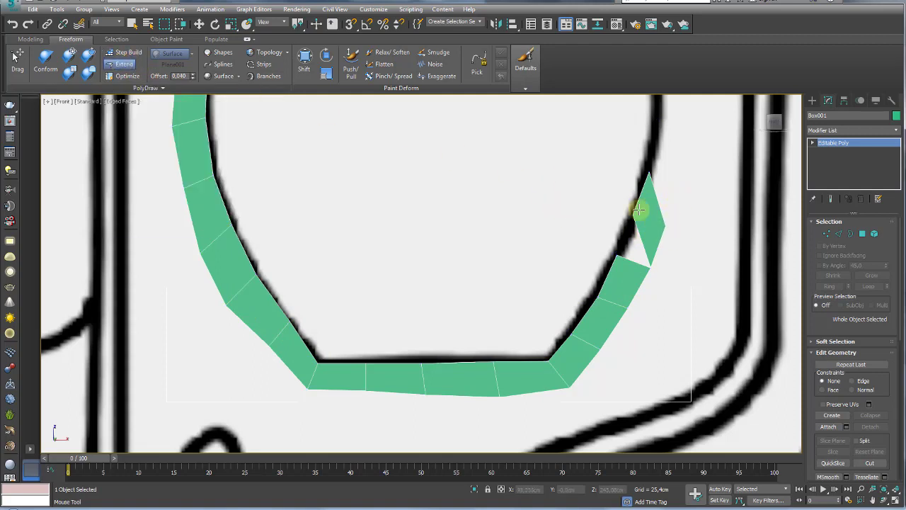
{"action": "left_click", "coordinate": [649, 222], "text": "ctrl+shift"}
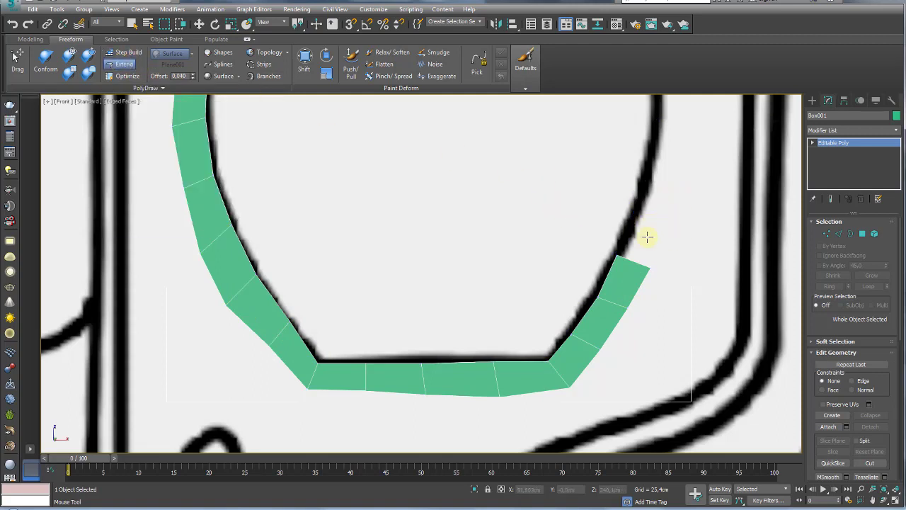
{"action": "left_click", "coordinate": [125, 52]}
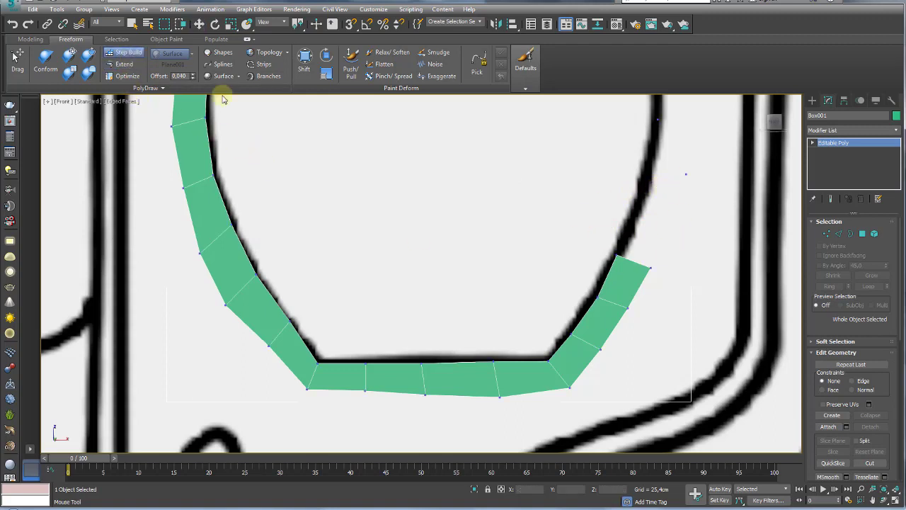
Step: Add quads down the heart's right side until the ring closes at the top notch
{"action": "middle_click_drag", "start_coordinate": [622, 216], "coordinate": [546, 236]}
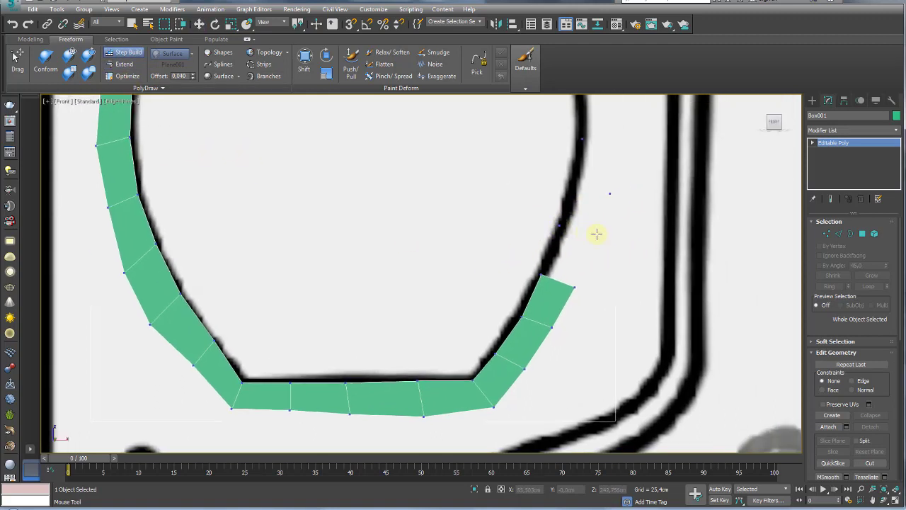
{"action": "left_click_drag", "start_coordinate": [559, 266], "coordinate": [591, 188], "text": "shift"}
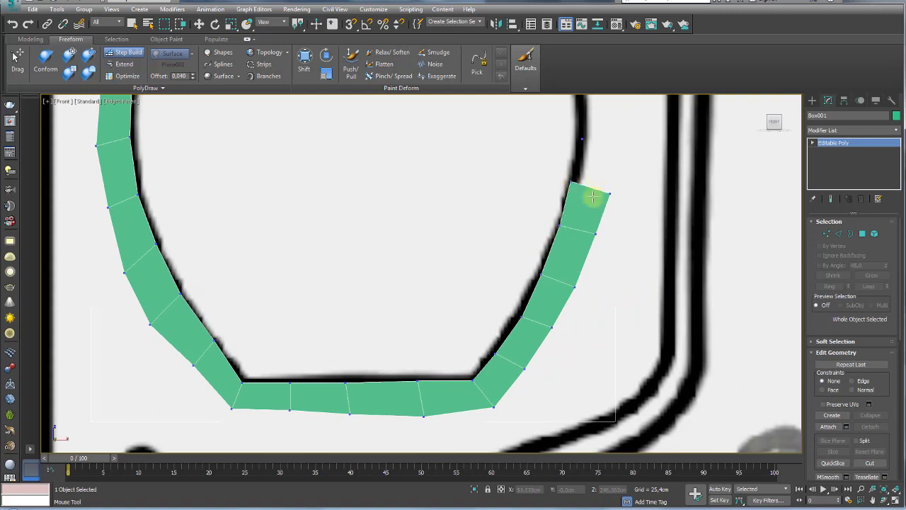
{"action": "scroll", "coordinate": [542, 267], "scroll_direction": "up", "scroll_amount": 3}
{"action": "middle_click_drag", "start_coordinate": [542, 267], "coordinate": [538, 275]}
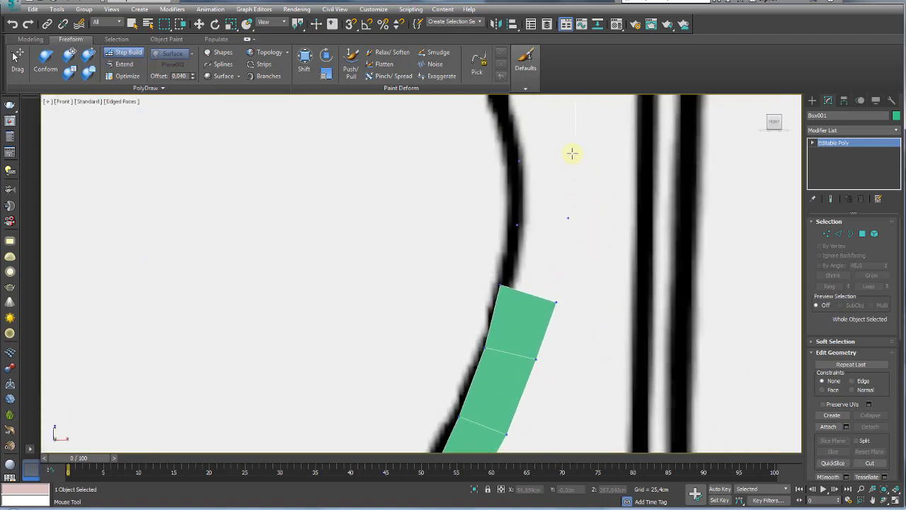
{"action": "scroll", "coordinate": [572, 153], "scroll_direction": "down", "scroll_amount": 3}
{"action": "scroll", "coordinate": [562, 182], "scroll_direction": "up", "scroll_amount": 2}
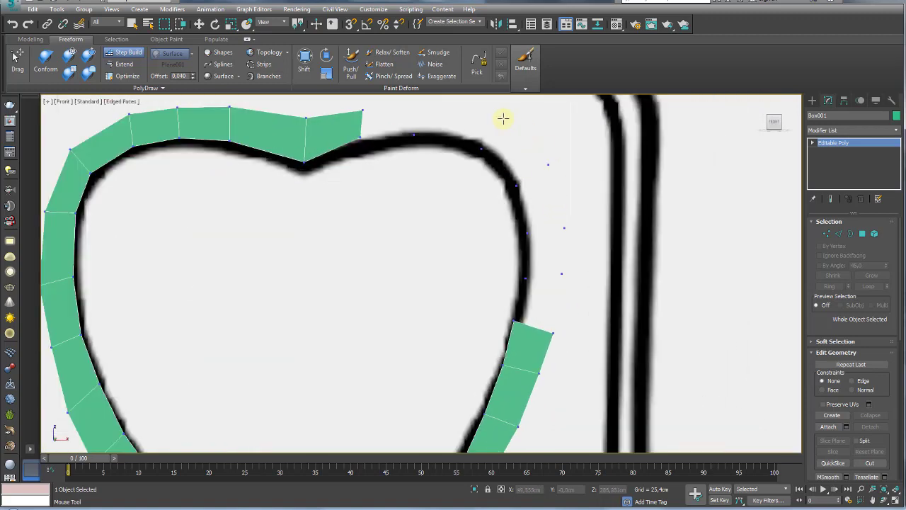
{"action": "mouse_move", "coordinate": [410, 121]}
{"action": "left_mouse_down", "text": "shift"}
{"action": "mouse_move", "coordinate": [532, 196]}
{"action": "mouse_move", "coordinate": [542, 297]}
{"action": "left_mouse_up", "text": "shift"}
{"action": "scroll", "coordinate": [531, 286], "scroll_direction": "down", "scroll_amount": 3}
{"action": "scroll", "coordinate": [472, 238], "scroll_direction": "up", "scroll_amount": 2}
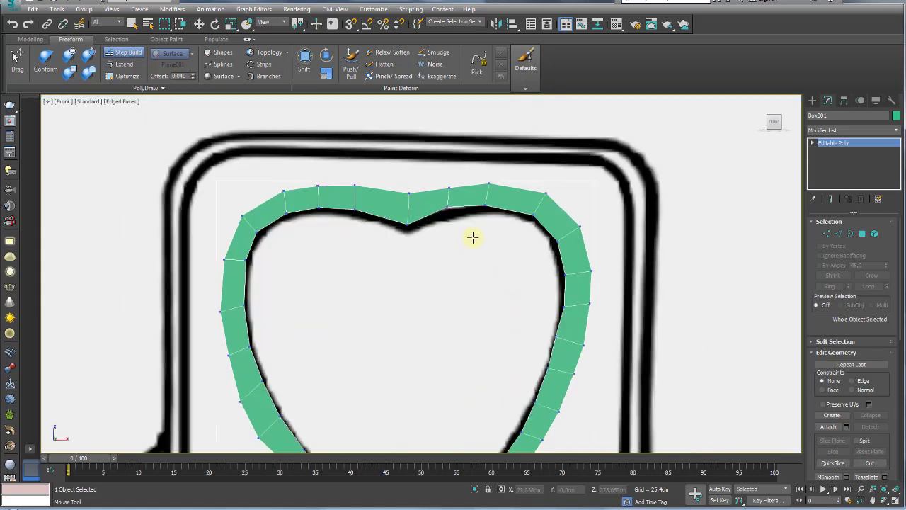
{"action": "middle_click_drag", "start_coordinate": [446, 266], "coordinate": [443, 222]}
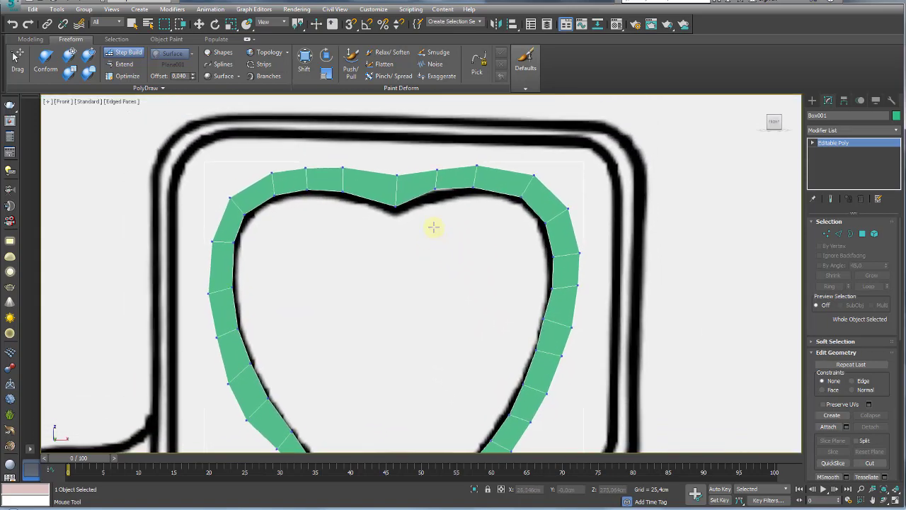
Step: Deepen the heart's top V-dip, shift an inner top vertex right, and straighten the bottom edge
{"action": "scroll", "coordinate": [431, 225], "scroll_direction": "up", "scroll_amount": 2}
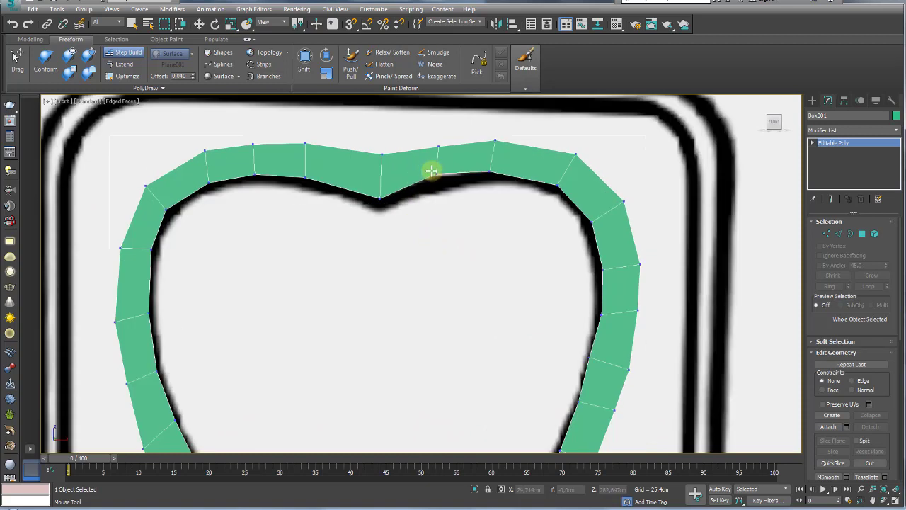
{"action": "left_click_drag", "start_coordinate": [435, 172], "coordinate": [434, 177]}
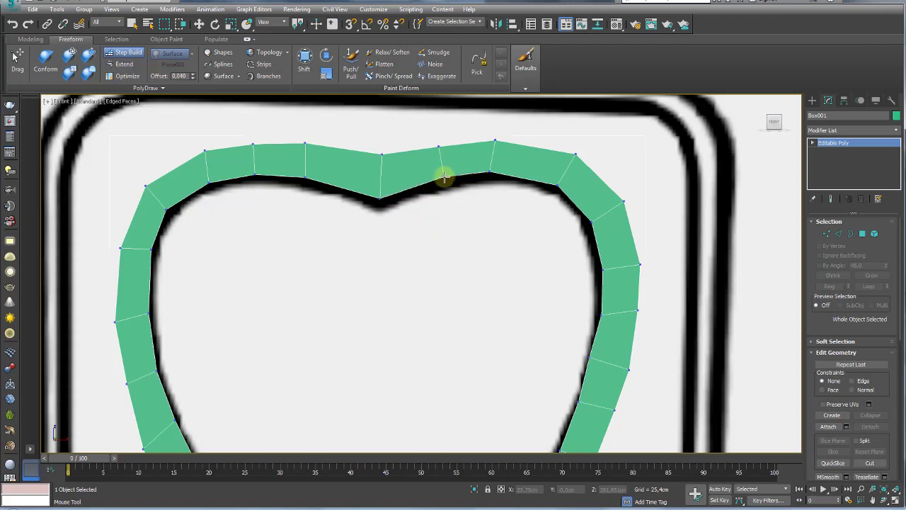
{"action": "left_click_drag", "start_coordinate": [488, 169], "coordinate": [498, 171]}
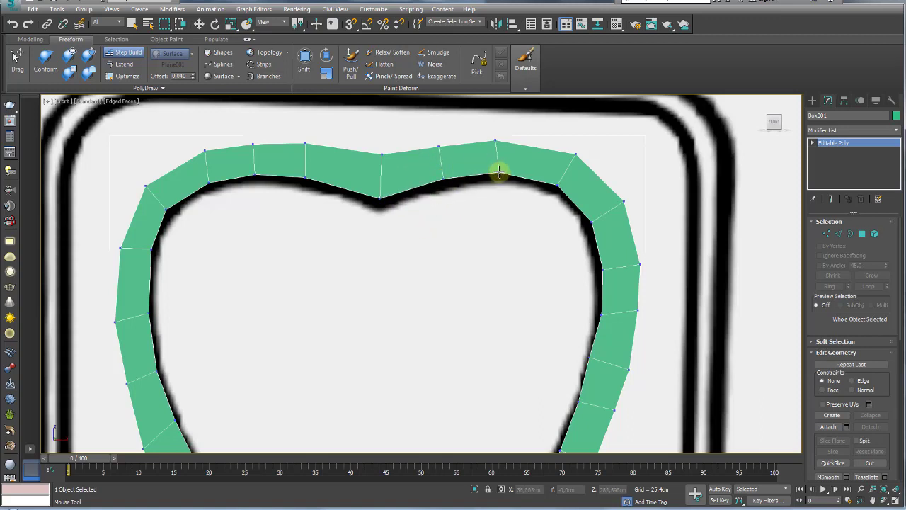
{"action": "scroll", "coordinate": [495, 141], "scroll_direction": "down", "scroll_amount": 2}
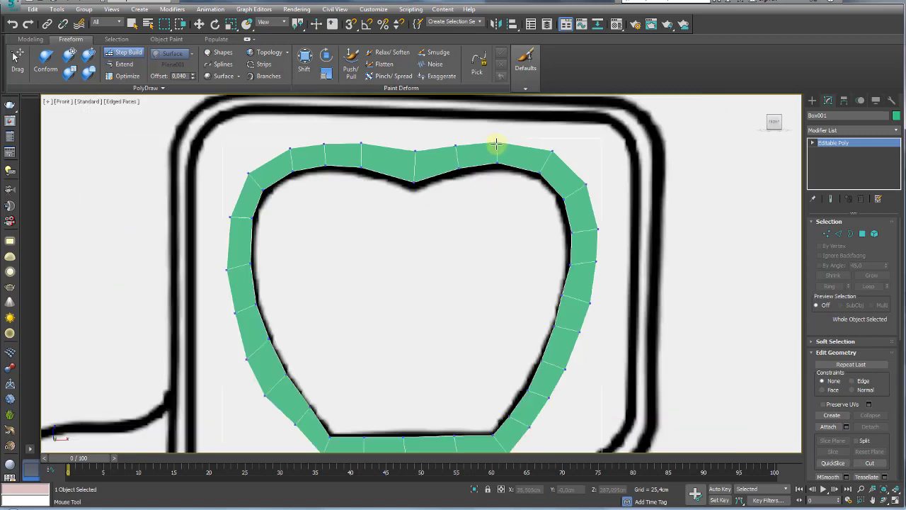
{"action": "scroll", "coordinate": [496, 141], "scroll_direction": "down", "scroll_amount": 2}
{"action": "scroll", "coordinate": [477, 309], "scroll_direction": "up", "scroll_amount": 1}
{"action": "scroll", "coordinate": [474, 324], "scroll_direction": "up", "scroll_amount": 2}
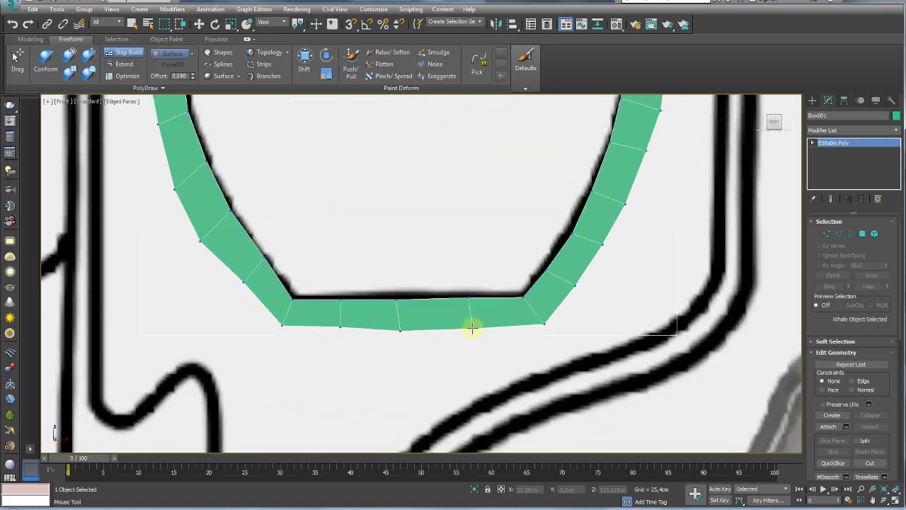
{"action": "left_click_drag", "start_coordinate": [399, 331], "coordinate": [397, 327]}
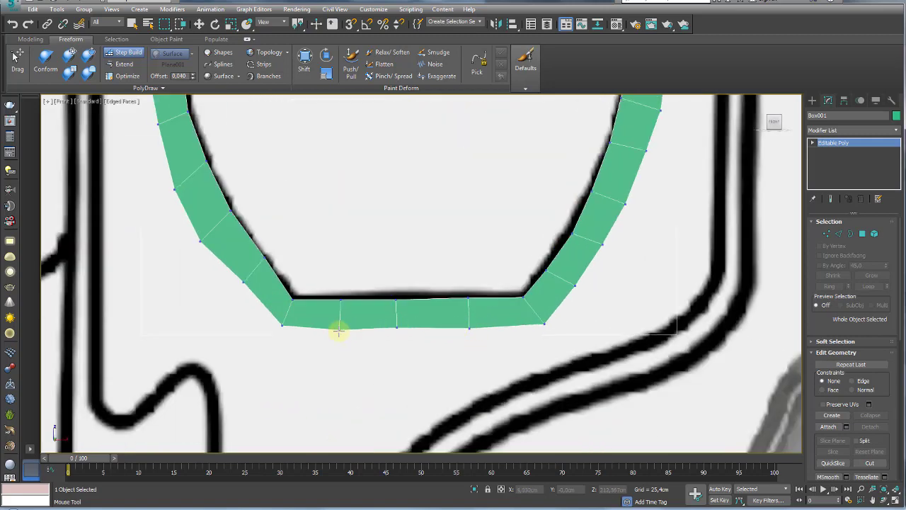
{"action": "scroll", "coordinate": [276, 308], "scroll_direction": "down", "scroll_amount": 3}
{"action": "scroll", "coordinate": [241, 276], "scroll_direction": "up", "scroll_amount": 3}
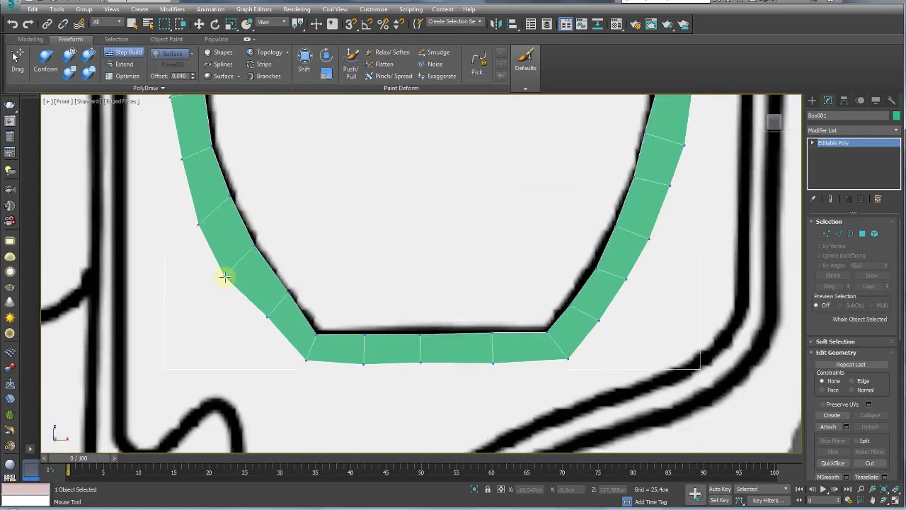
{"action": "scroll", "coordinate": [337, 147], "scroll_direction": "down", "scroll_amount": 2}
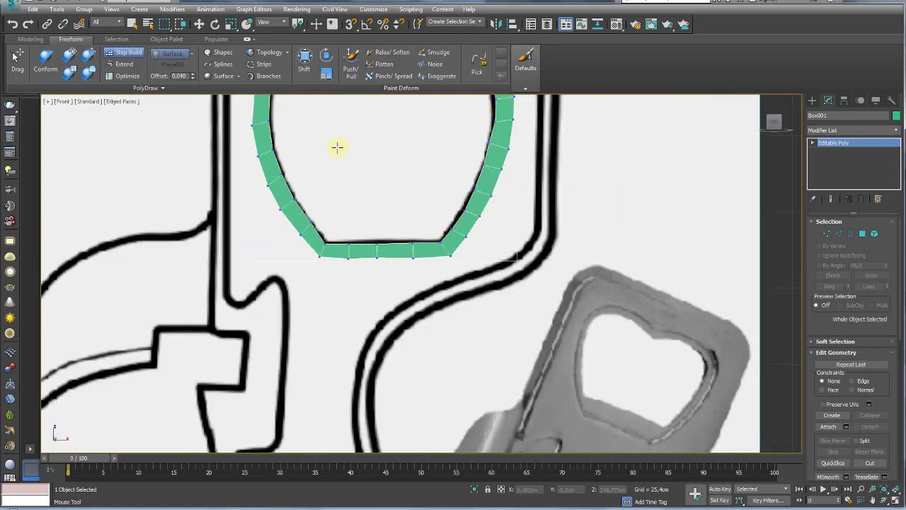
{"action": "middle_click_drag", "start_coordinate": [337, 147], "coordinate": [384, 353]}
{"action": "scroll", "coordinate": [436, 219], "scroll_direction": "up", "scroll_amount": 2}
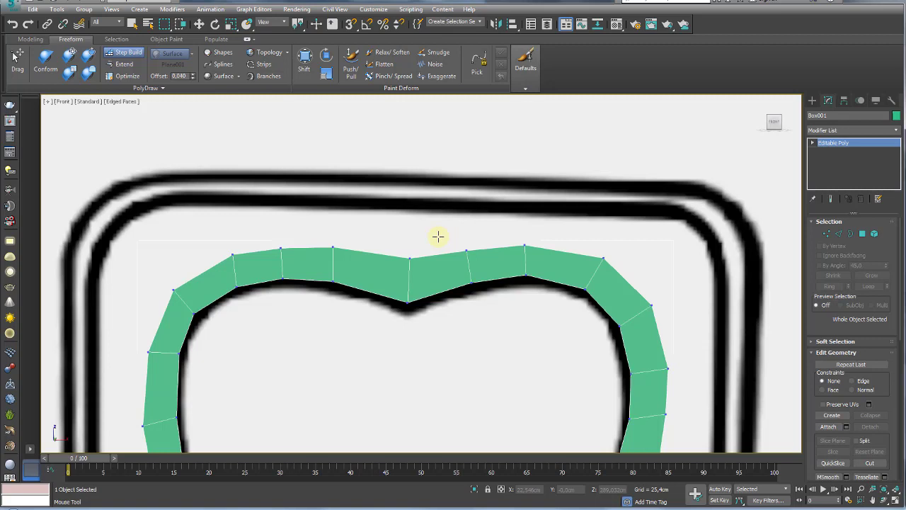
Step: Place three vertices on the outer top outline and fill quads down to the ring
{"action": "left_click", "coordinate": [413, 201]}
{"action": "left_click", "coordinate": [335, 199]}
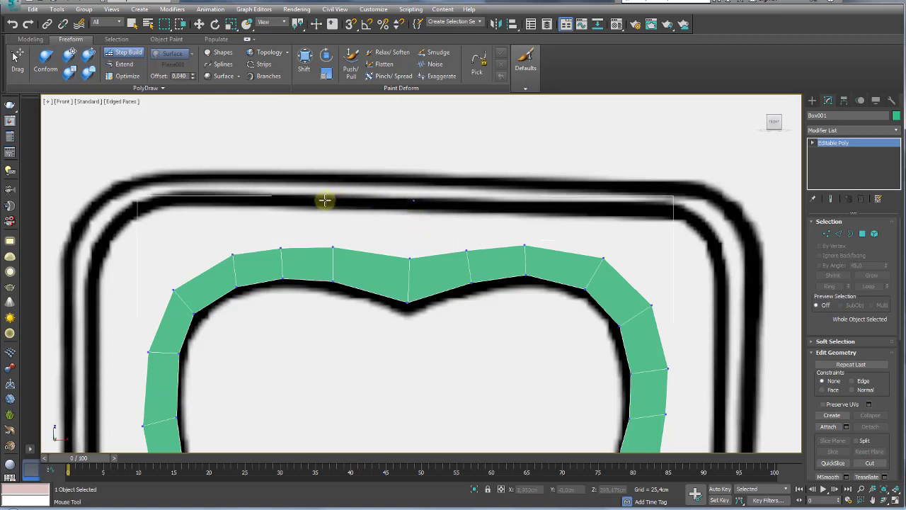
{"action": "left_click", "coordinate": [272, 194]}
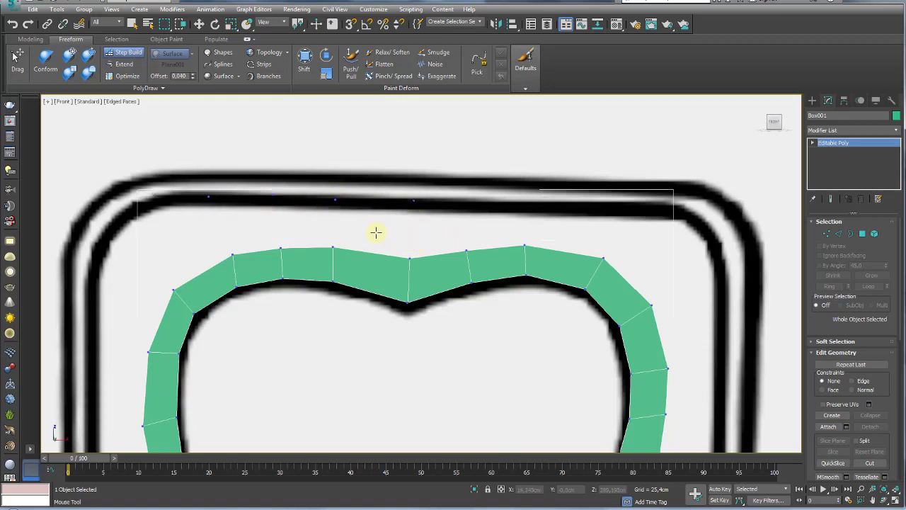
{"action": "left_click_drag", "start_coordinate": [376, 232], "coordinate": [243, 229], "text": "shift"}
Step: Add vertices further right along the top outline and fill the quads to the ring
{"action": "left_click", "coordinate": [467, 201]}
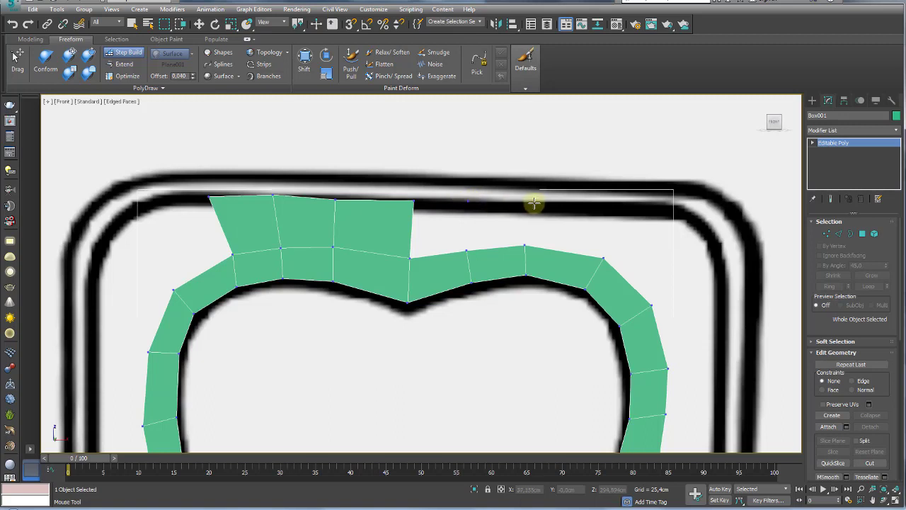
{"action": "left_click", "coordinate": [535, 203]}
{"action": "left_click", "coordinate": [604, 201]}
{"action": "left_click_drag", "start_coordinate": [586, 216], "coordinate": [412, 231], "text": "shift"}
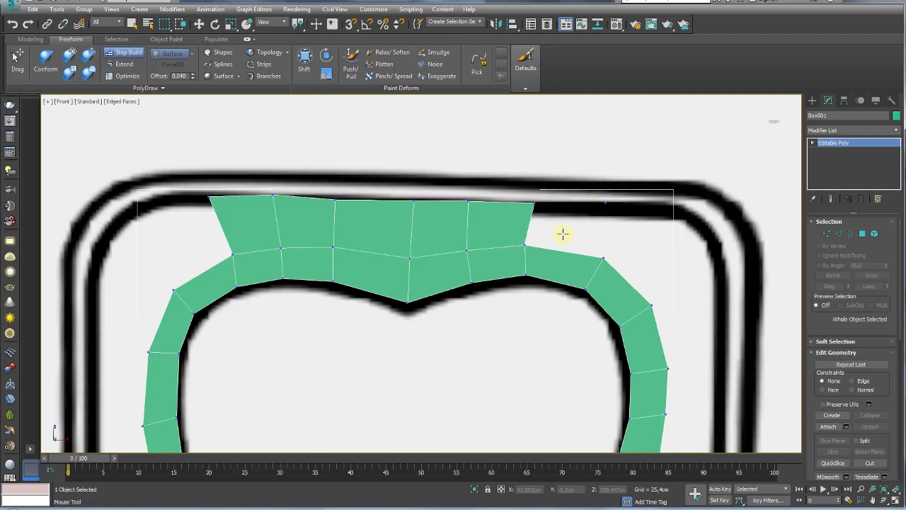
{"action": "left_click_drag", "start_coordinate": [562, 233], "coordinate": [587, 234], "text": "shift"}
Step: Place vertices at the frame's upper-right corner, redoing one misplaced vertex
{"action": "left_click", "coordinate": [677, 205]}
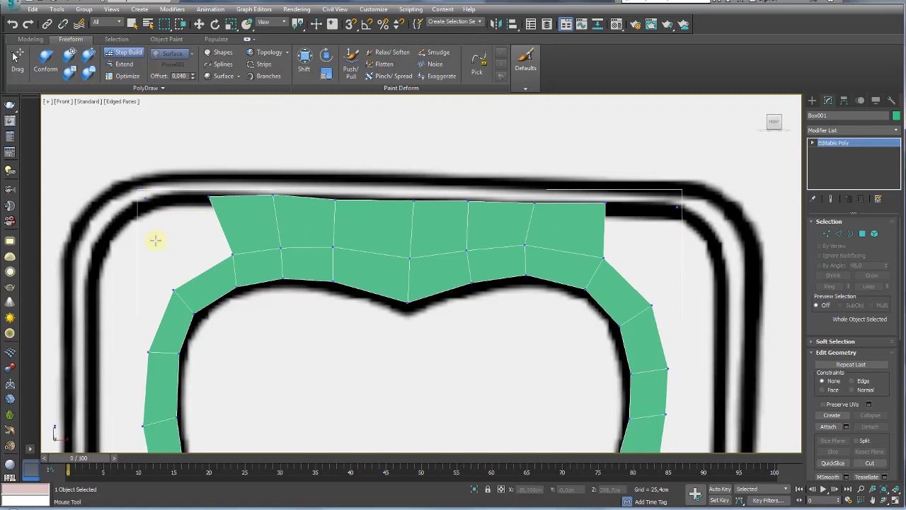
{"action": "middle_click_drag", "start_coordinate": [603, 253], "coordinate": [420, 261]}
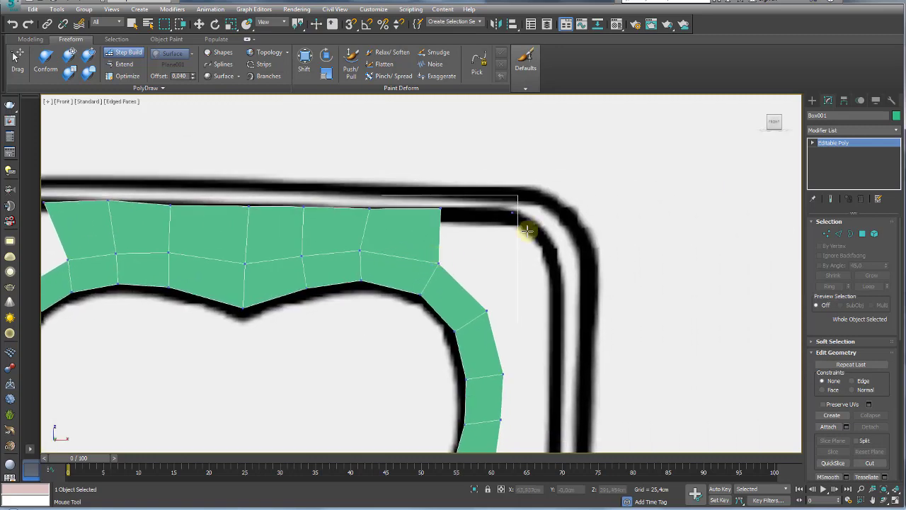
{"action": "left_click", "coordinate": [547, 251]}
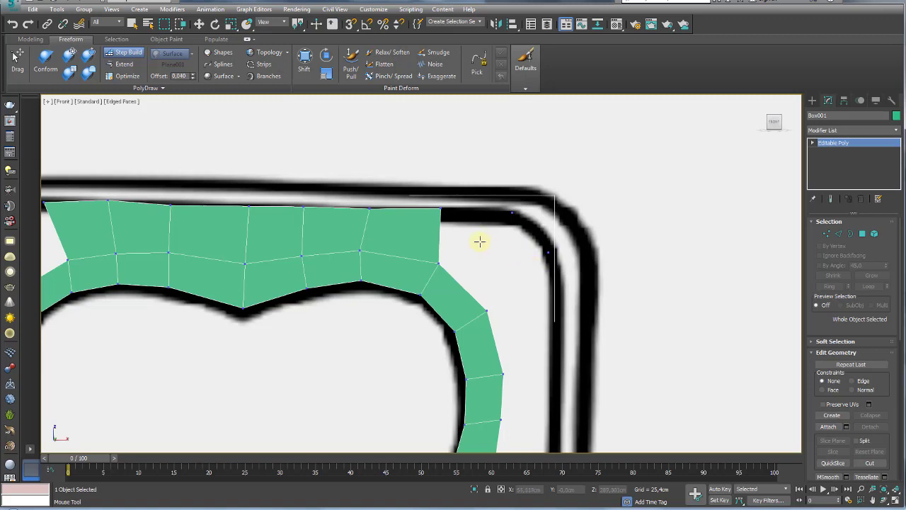
{"action": "key", "text": "ctrl+z"}
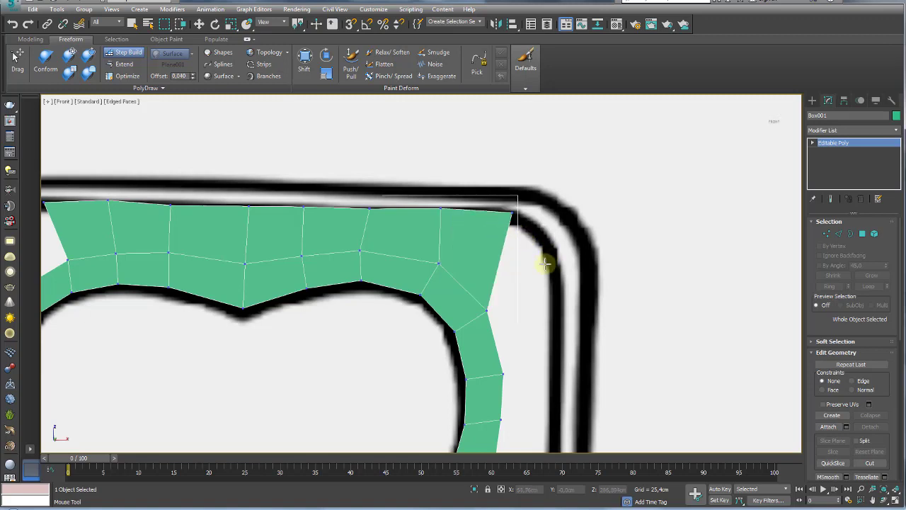
{"action": "left_click", "coordinate": [547, 256]}
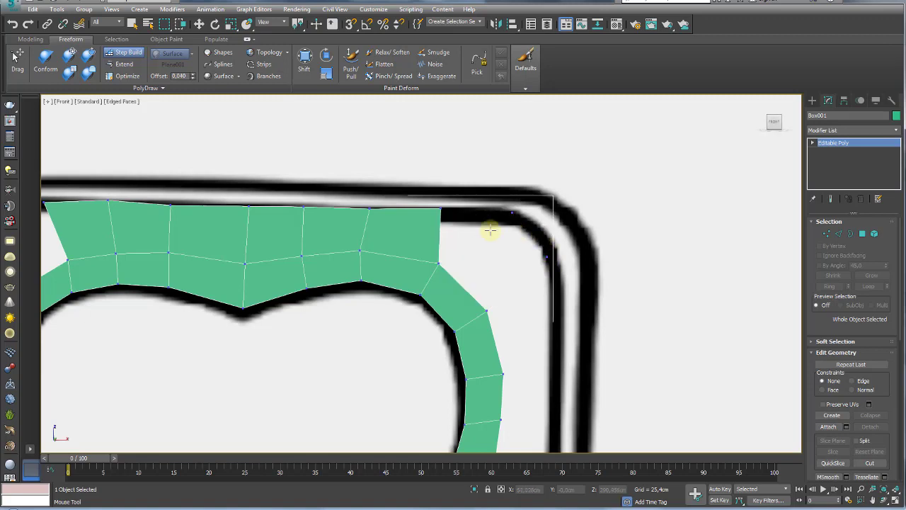
{"action": "middle_click_drag", "start_coordinate": [538, 263], "coordinate": [499, 269]}
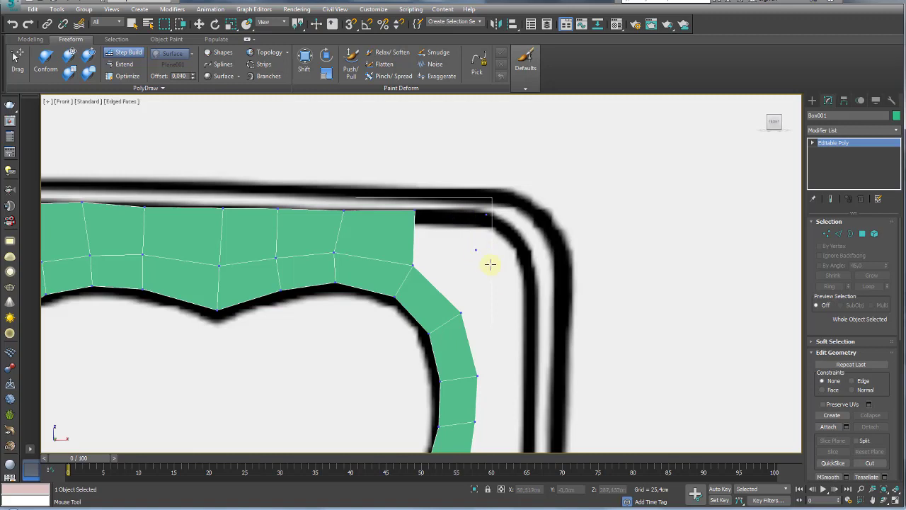
Step: Fill quads around the frame's upper-right corner up to a new outer-edge vertex
{"action": "left_click", "coordinate": [443, 239], "text": "shift"}
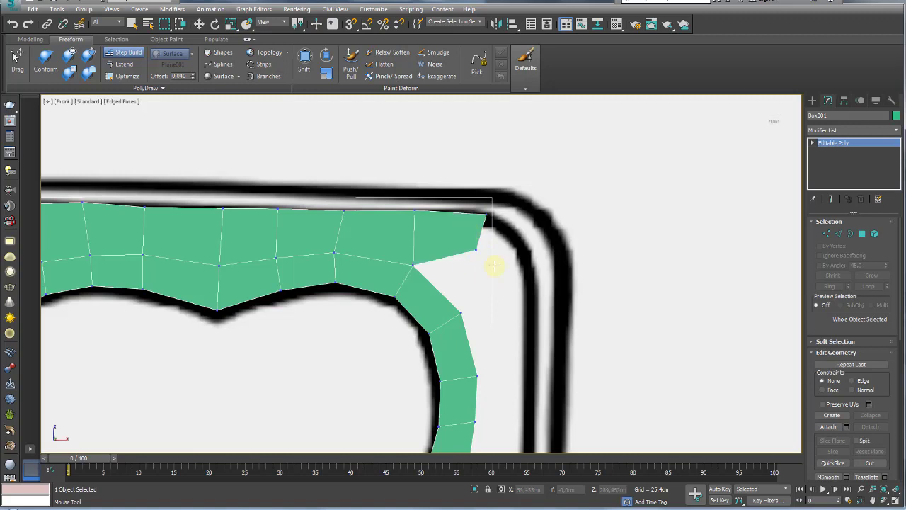
{"action": "left_click", "coordinate": [464, 286], "text": "shift"}
{"action": "left_click", "coordinate": [525, 261]}
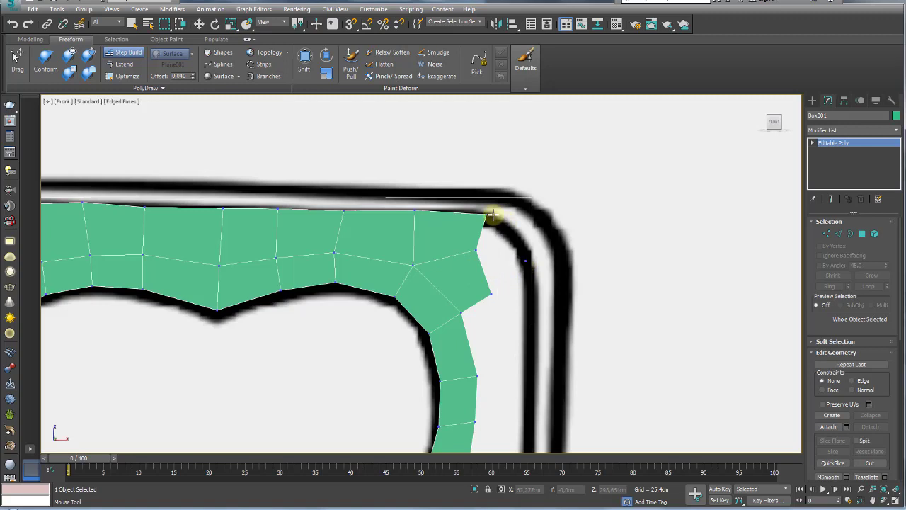
{"action": "left_click", "coordinate": [506, 250], "text": "shift"}
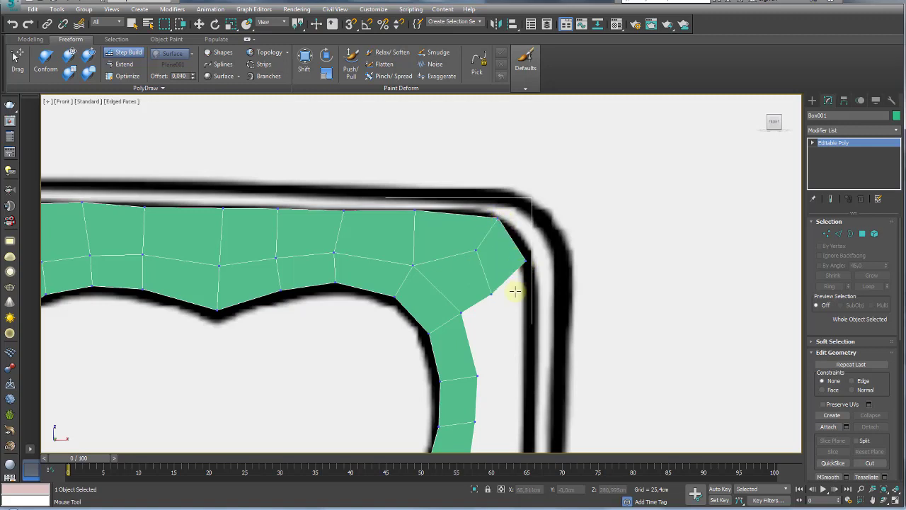
Step: Place vertices down the right-side outline below the corner and fill the gaps beside the strip
{"action": "middle_click_drag", "start_coordinate": [514, 289], "coordinate": [491, 263]}
{"action": "left_click_drag", "start_coordinate": [491, 288], "coordinate": [489, 311]}
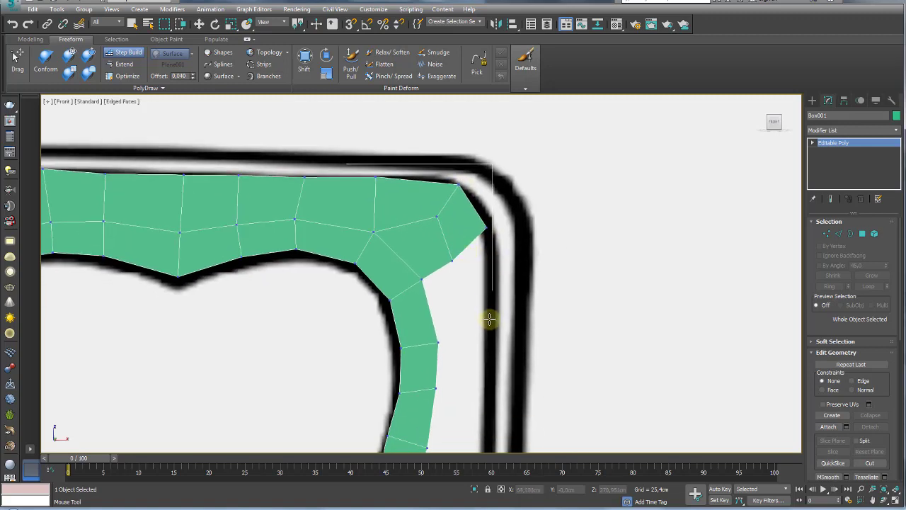
{"action": "left_click", "coordinate": [489, 332]}
{"action": "left_click", "coordinate": [463, 333]}
{"action": "left_click", "coordinate": [473, 293], "text": "shift"}
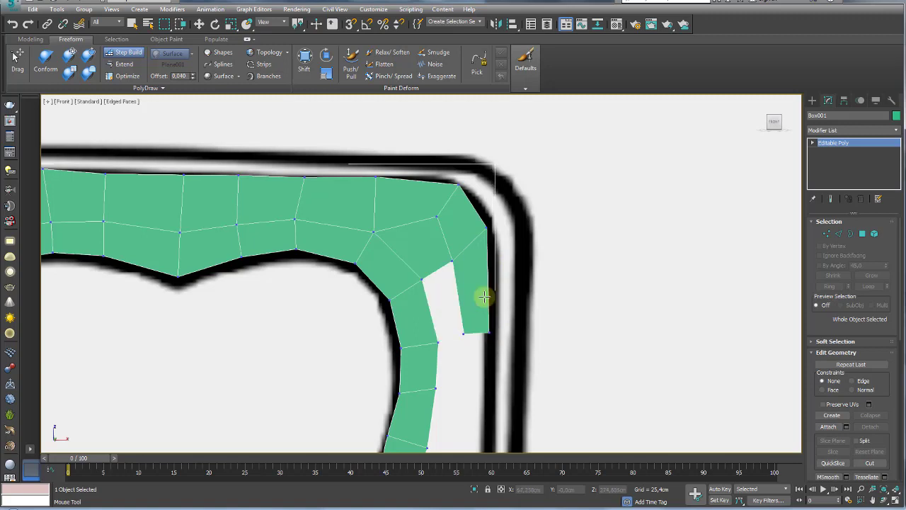
{"action": "left_click", "coordinate": [450, 305], "text": "shift"}
{"action": "scroll", "coordinate": [457, 315], "scroll_direction": "down", "scroll_amount": 3}
{"action": "scroll", "coordinate": [464, 301], "scroll_direction": "up", "scroll_amount": 2}
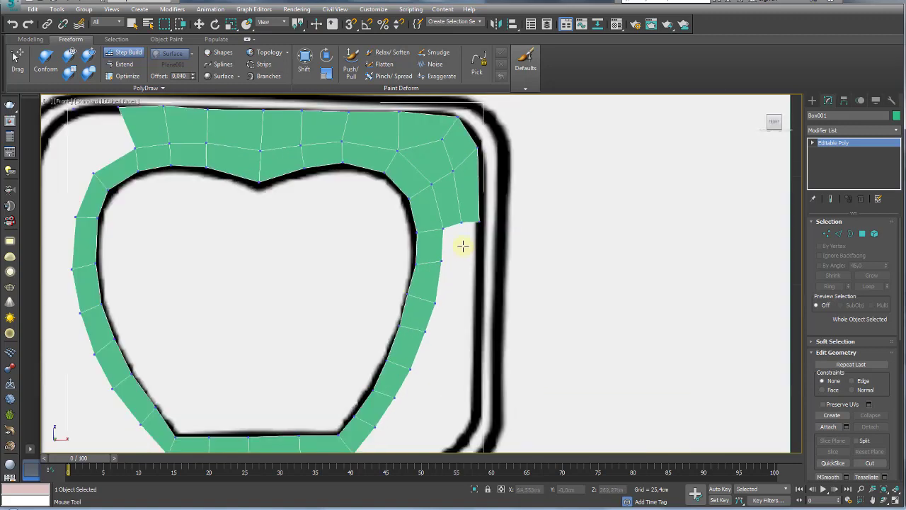
{"action": "scroll", "coordinate": [463, 245], "scroll_direction": "up", "scroll_amount": 2}
Step: Add a quad extending the top row toward the ring's top-left corner
{"action": "middle_click_drag", "start_coordinate": [483, 151], "coordinate": [480, 228]}
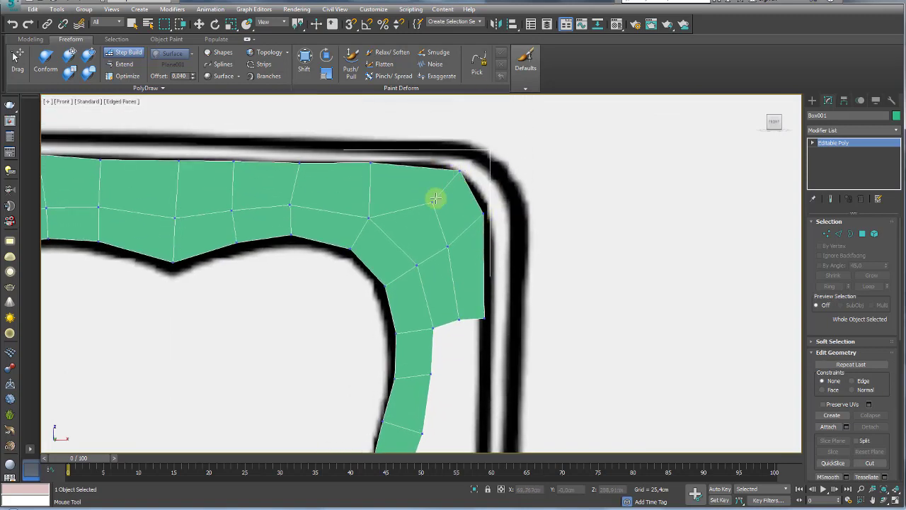
{"action": "scroll", "coordinate": [439, 237], "scroll_direction": "down", "scroll_amount": 2}
{"action": "middle_click_drag", "start_coordinate": [338, 264], "coordinate": [455, 216]}
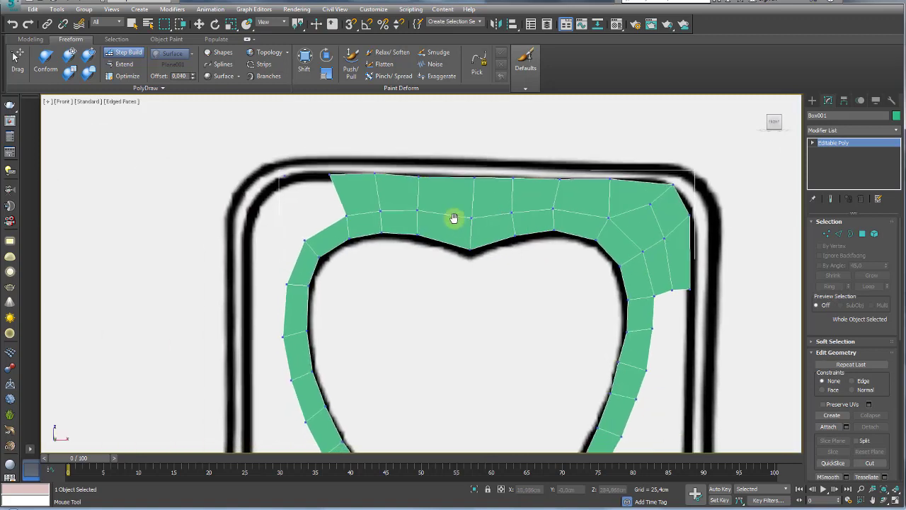
{"action": "scroll", "coordinate": [320, 187], "scroll_direction": "up", "scroll_amount": 2}
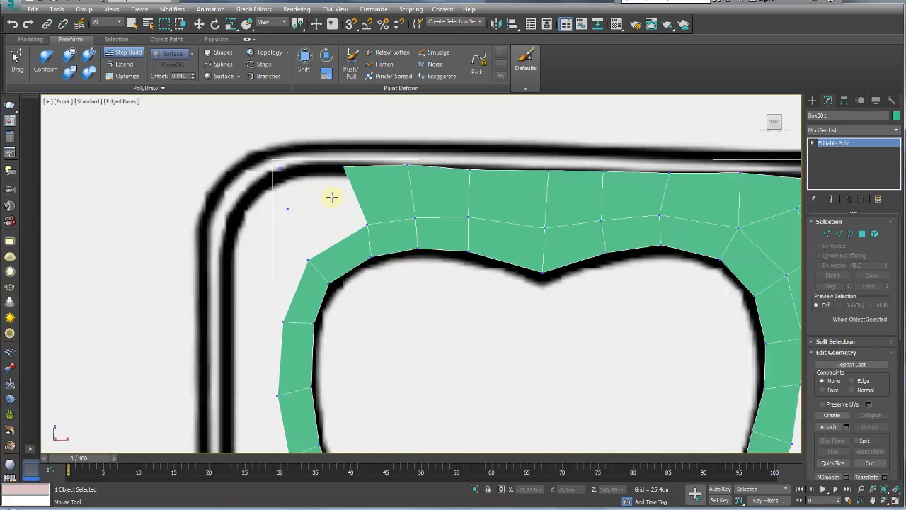
{"action": "left_click", "coordinate": [331, 196], "text": "shift"}
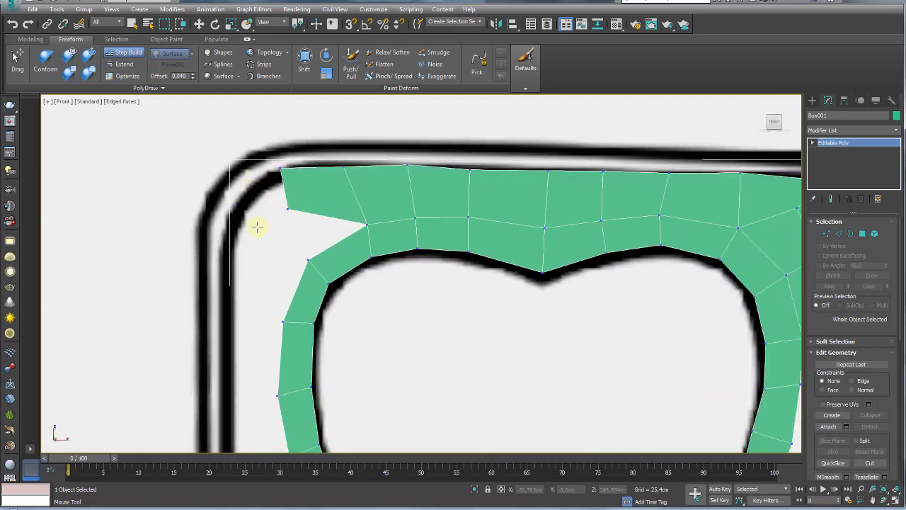
Step: Fill the top-left corner with quads, pulling the notch vertex left to reshape it
{"action": "left_click", "coordinate": [263, 209], "text": "shift"}
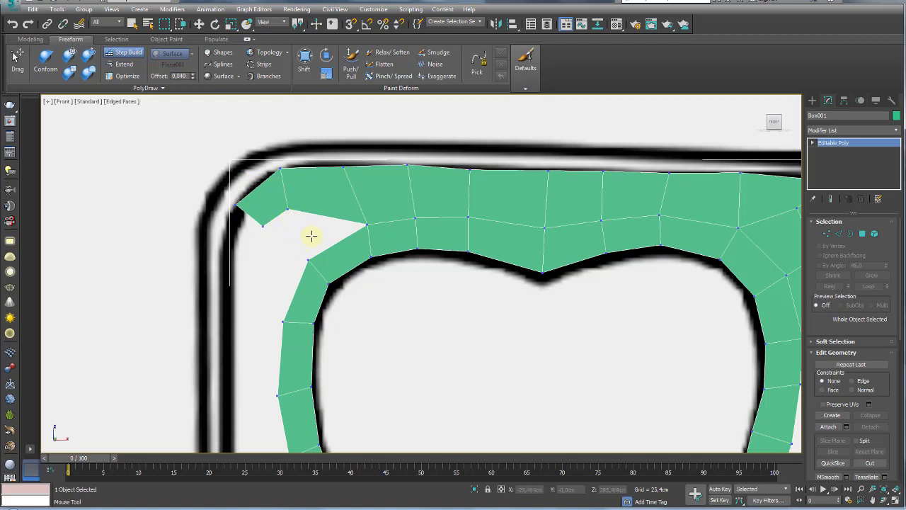
{"action": "left_click_drag", "start_coordinate": [369, 224], "coordinate": [353, 223]}
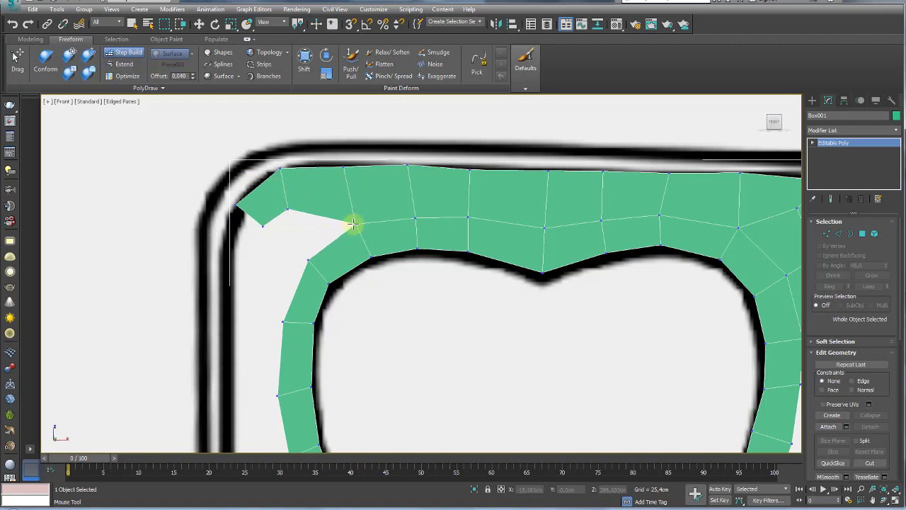
{"action": "left_click", "coordinate": [321, 231], "text": "shift"}
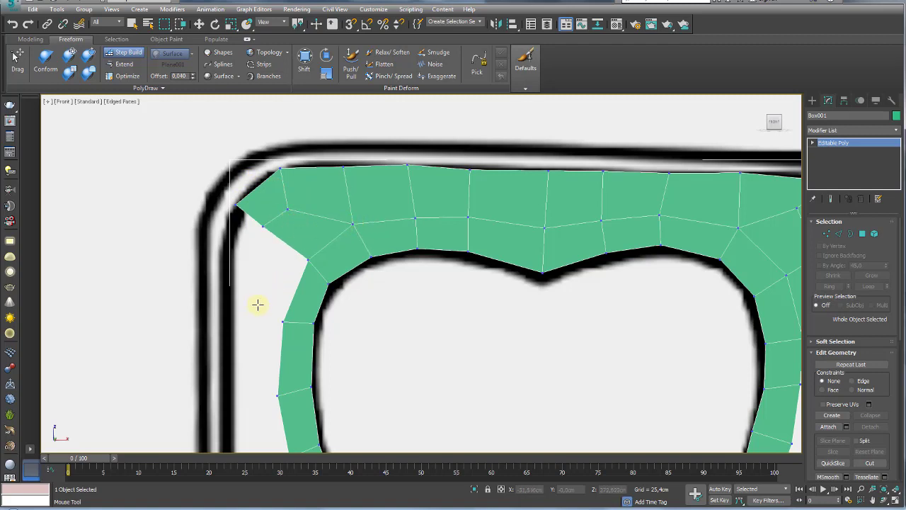
{"action": "left_click", "coordinate": [269, 241], "text": "shift"}
{"action": "scroll", "coordinate": [278, 313], "scroll_direction": "down", "scroll_amount": 3}
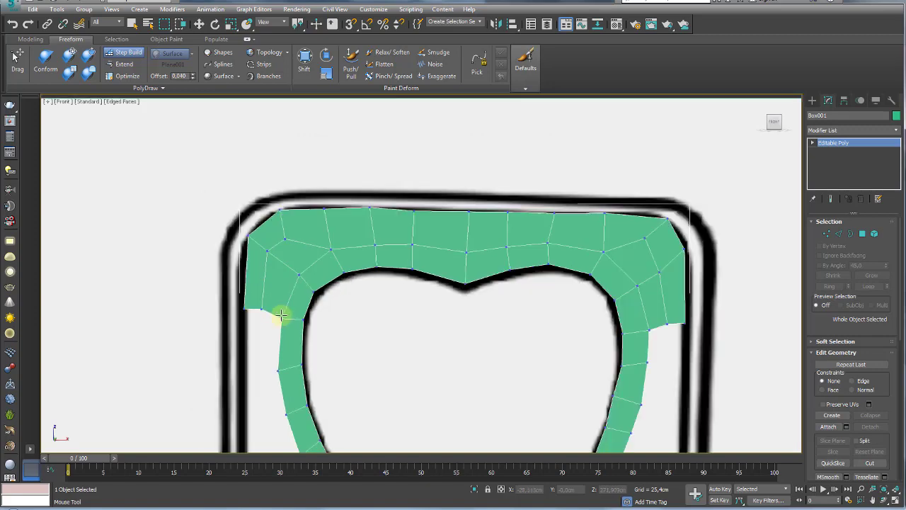
{"action": "scroll", "coordinate": [277, 252], "scroll_direction": "up", "scroll_amount": 2}
{"action": "scroll", "coordinate": [253, 269], "scroll_direction": "up", "scroll_amount": 4}
Step: Continue the second quad row down the outer left side, placing vertices and filling quads
{"action": "left_click", "coordinate": [238, 271]}
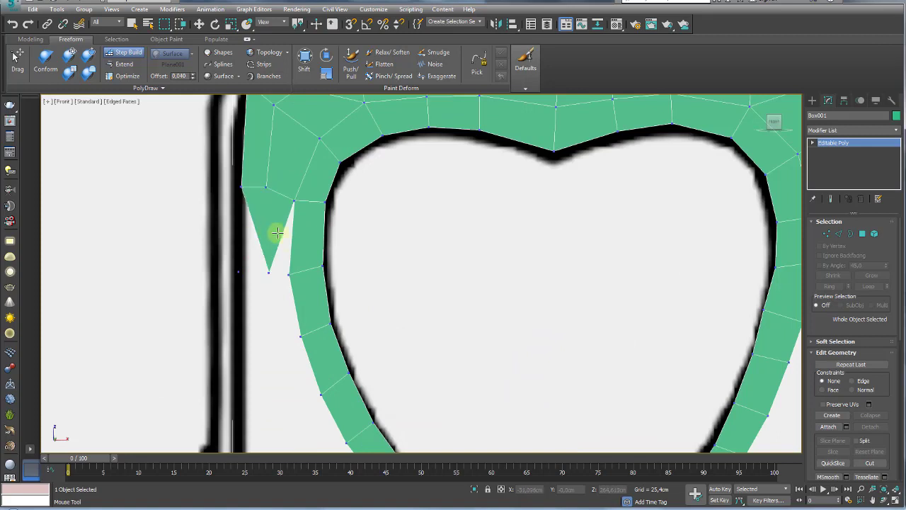
{"action": "left_click", "coordinate": [272, 212], "text": "shift"}
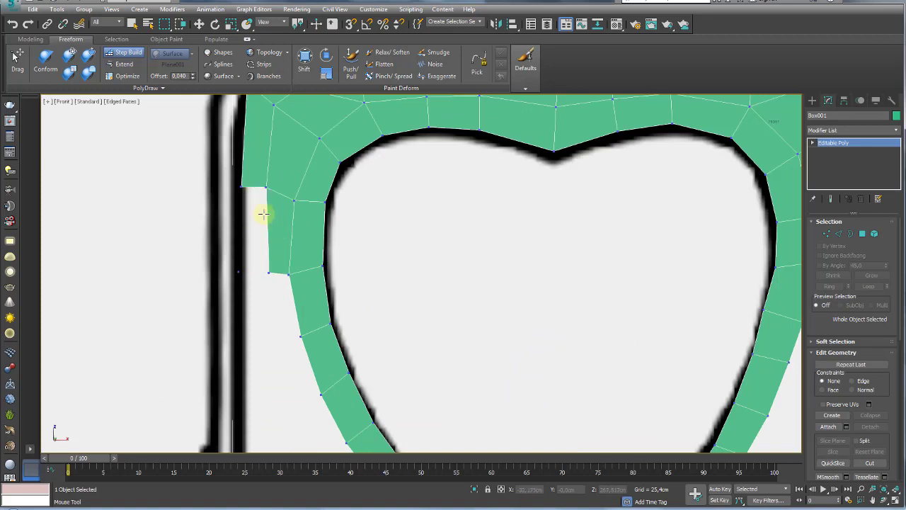
{"action": "middle_click_drag", "start_coordinate": [265, 327], "coordinate": [276, 270]}
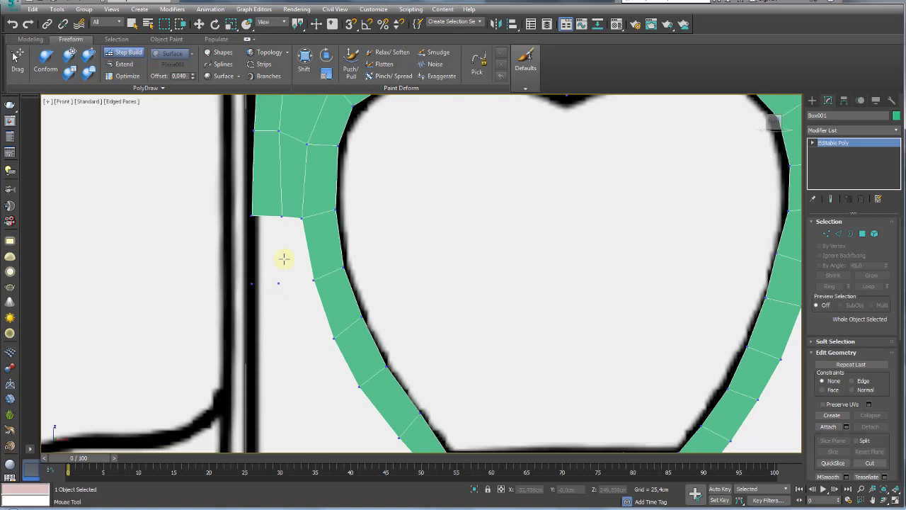
{"action": "left_click", "coordinate": [283, 257], "text": "shift"}
{"action": "left_click", "coordinate": [259, 256], "text": "shift"}
{"action": "mouse_move", "coordinate": [259, 257]}
{"action": "middle_mouse_down"}
{"action": "mouse_move", "coordinate": [282, 240]}
{"action": "mouse_move", "coordinate": [282, 214]}
{"action": "middle_mouse_up"}
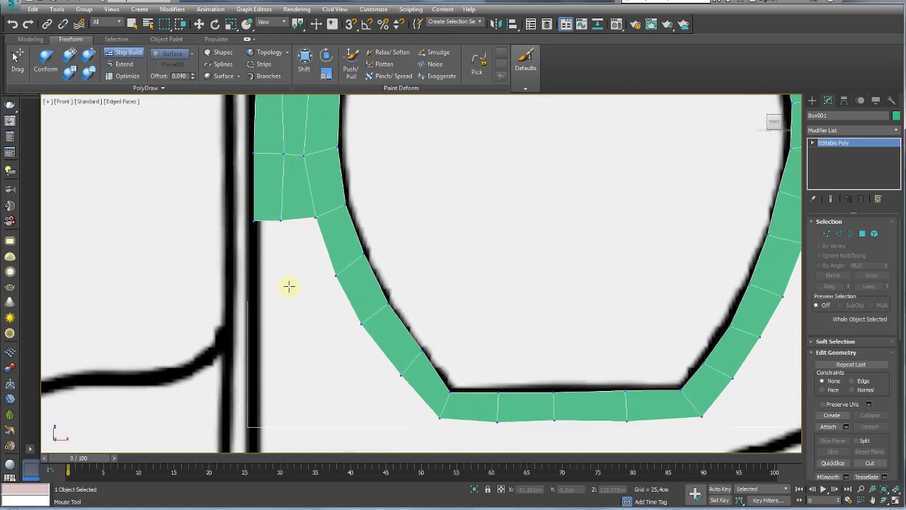
{"action": "left_click", "coordinate": [299, 247], "text": "shift"}
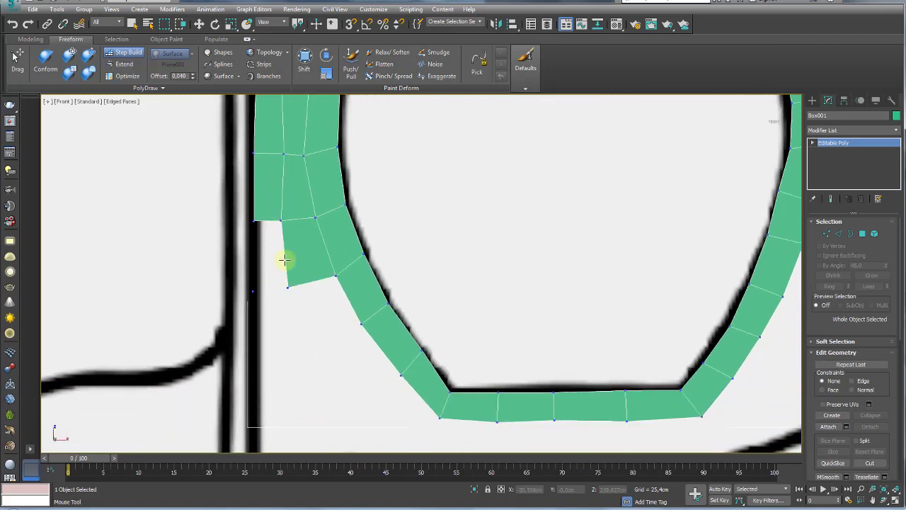
{"action": "left_click", "coordinate": [276, 263], "text": "shift"}
{"action": "middle_click_drag", "start_coordinate": [309, 285], "coordinate": [309, 218]}
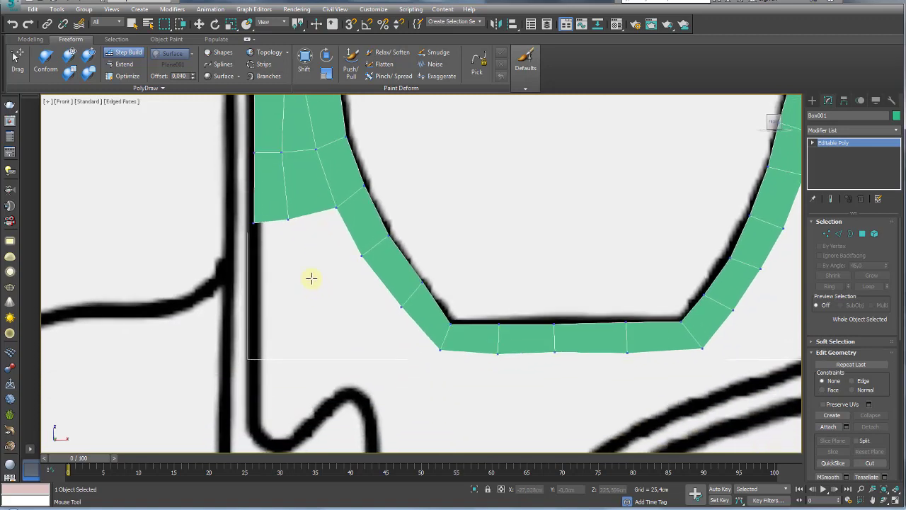
{"action": "left_click_drag", "start_coordinate": [310, 257], "coordinate": [273, 259], "text": "shift"}
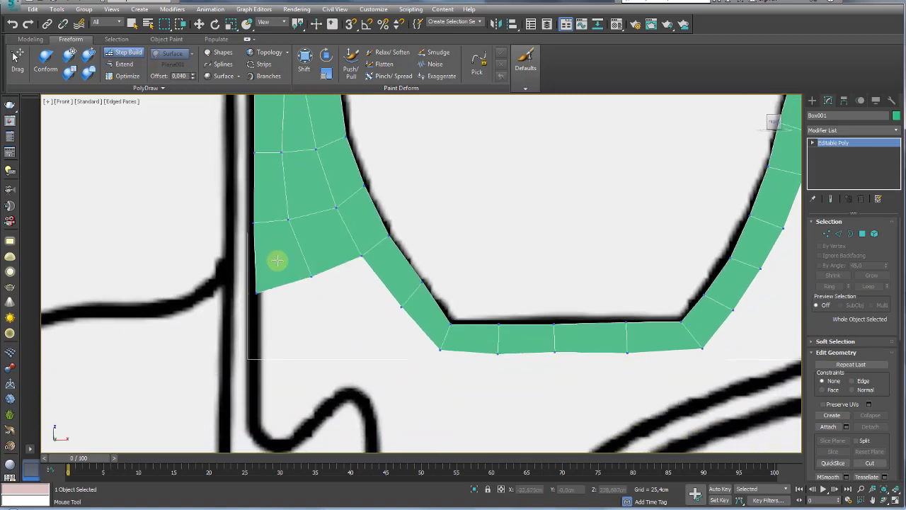
Step: Extend quads down from the border edges to fill the area below the lower-left corner
{"action": "left_click", "coordinate": [123, 64]}
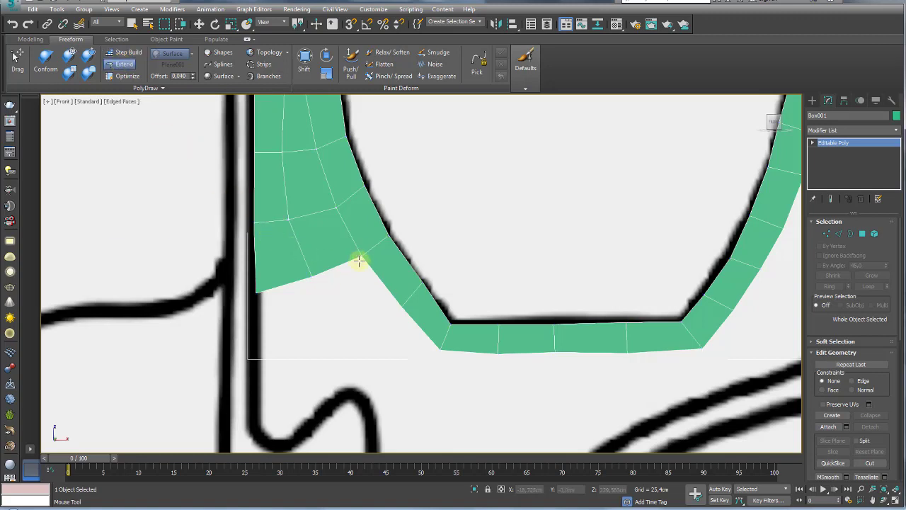
{"action": "left_click_drag", "start_coordinate": [359, 261], "coordinate": [354, 337], "text": "shift"}
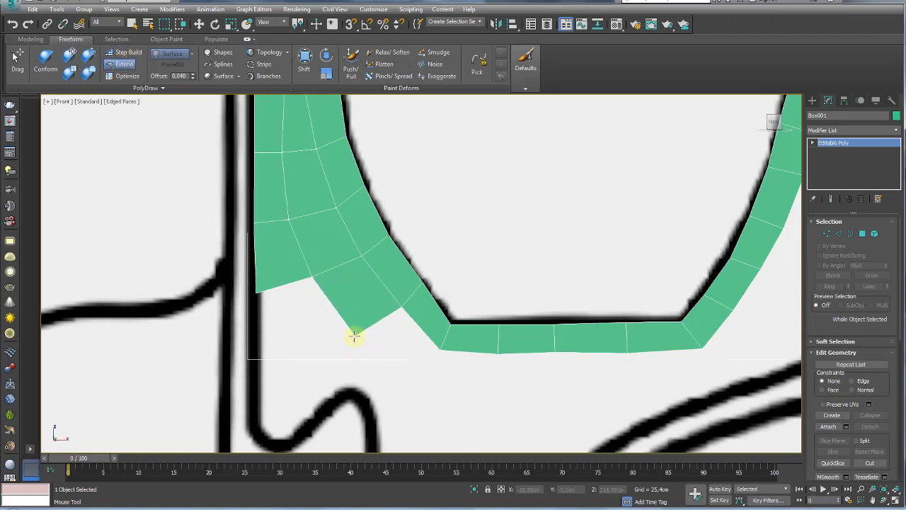
{"action": "left_click_drag", "start_coordinate": [388, 320], "coordinate": [412, 359], "text": "shift"}
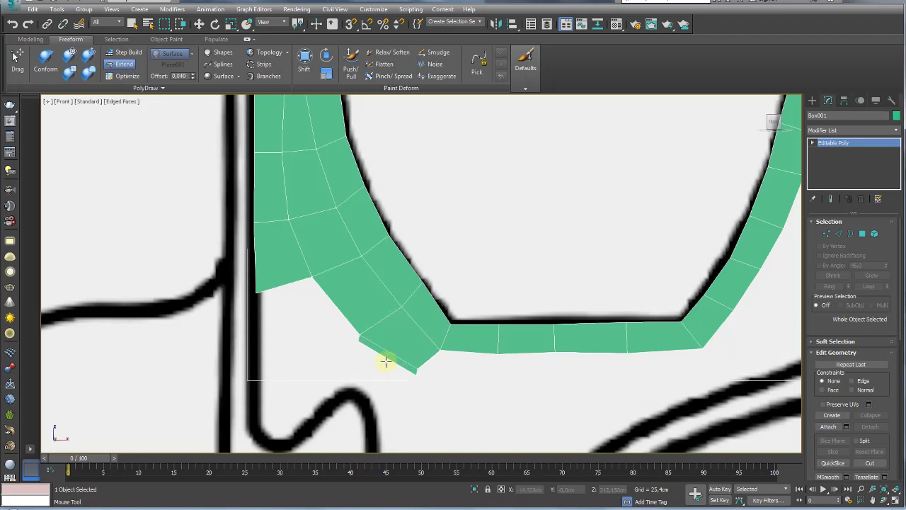
{"action": "mouse_move", "coordinate": [385, 364]}
{"action": "left_mouse_down", "text": "shift"}
{"action": "mouse_move", "coordinate": [363, 398]}
{"action": "mouse_move", "coordinate": [347, 324]}
{"action": "left_mouse_up", "text": "shift"}
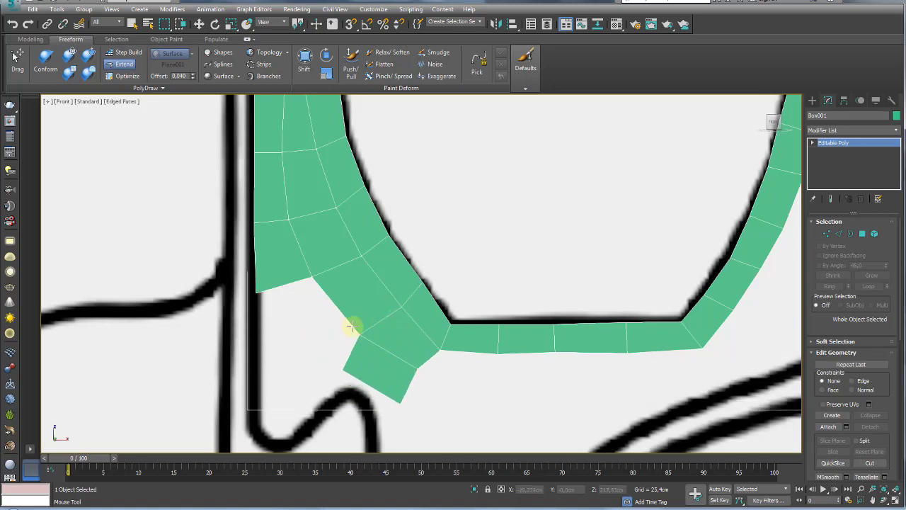
{"action": "key", "text": "ctrl+z"}
{"action": "scroll", "coordinate": [373, 289], "scroll_direction": "down", "scroll_amount": 2}
{"action": "scroll", "coordinate": [321, 265], "scroll_direction": "up", "scroll_amount": 2}
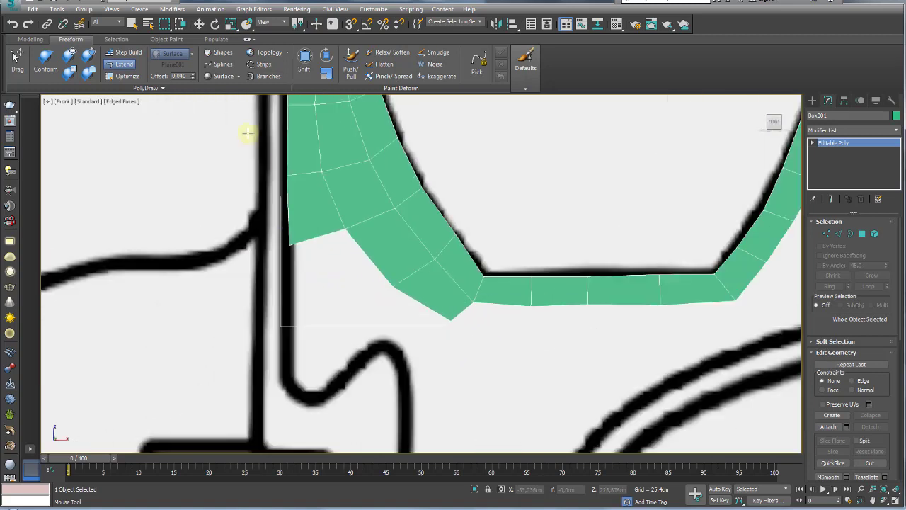
{"action": "mouse_move", "coordinate": [321, 242]}
{"action": "left_mouse_down", "text": "shift"}
{"action": "mouse_move", "coordinate": [315, 382]}
{"action": "mouse_move", "coordinate": [299, 396]}
{"action": "left_mouse_up", "text": "shift"}
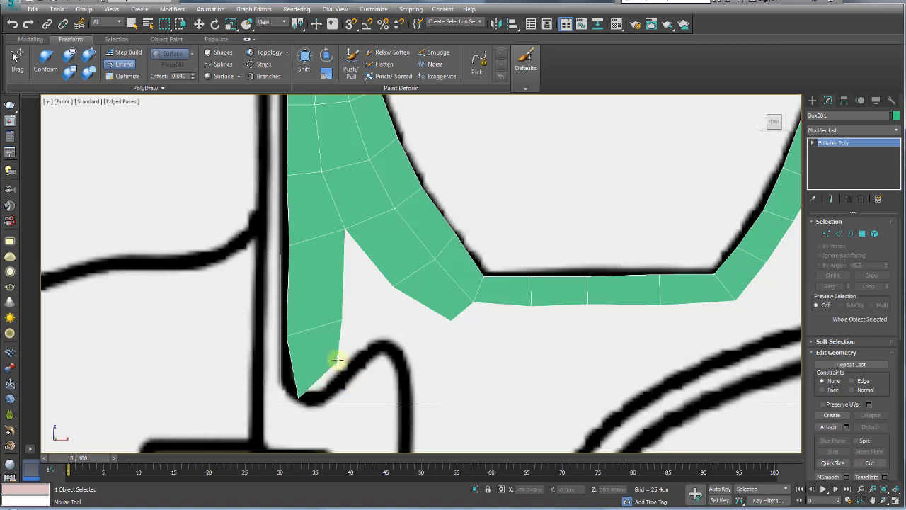
{"action": "left_click_drag", "start_coordinate": [319, 364], "coordinate": [357, 350], "text": "shift"}
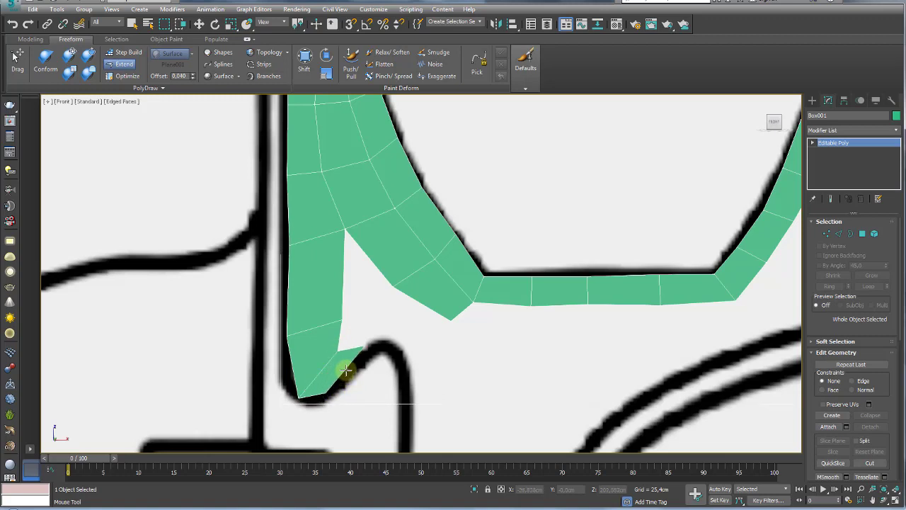
Step: In Step Build, reposition the notch and left-edge vertices to follow the reference outline
{"action": "left_click", "coordinate": [125, 52]}
{"action": "middle_click_drag", "start_coordinate": [311, 332], "coordinate": [314, 305]}
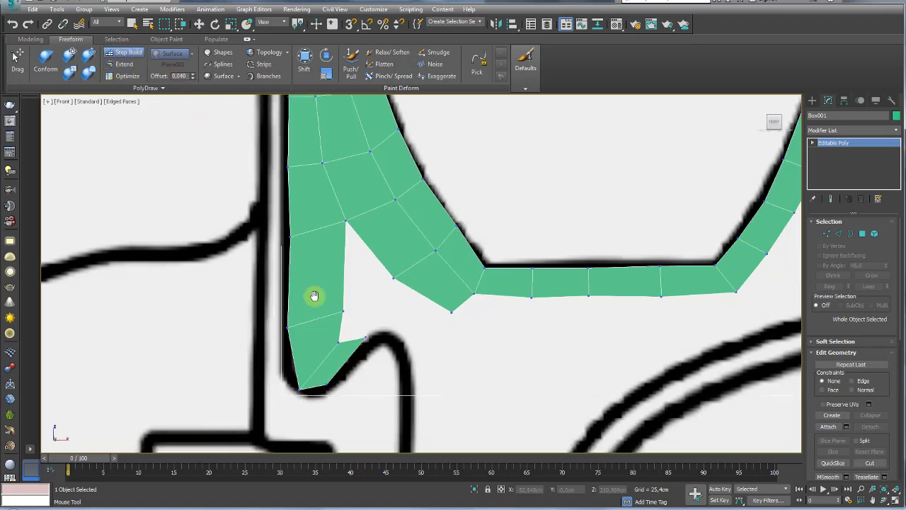
{"action": "left_click_drag", "start_coordinate": [344, 292], "coordinate": [323, 257]}
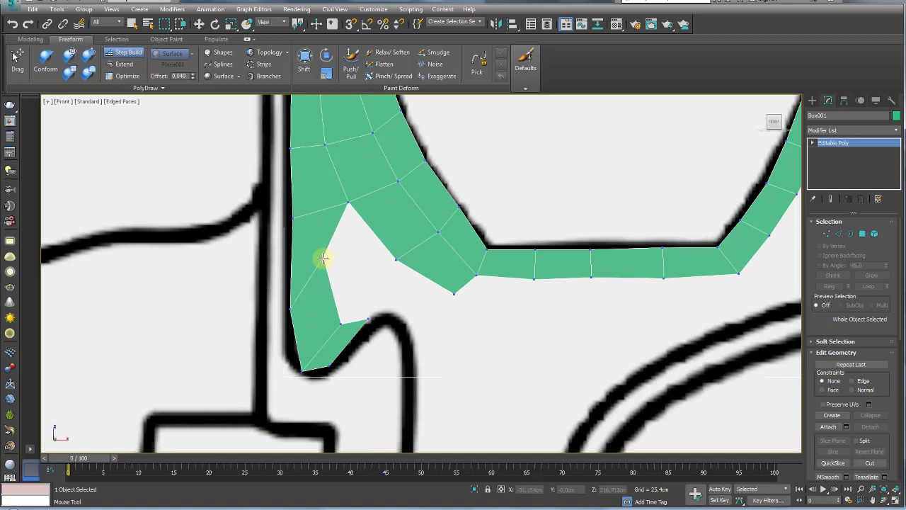
{"action": "left_click_drag", "start_coordinate": [289, 309], "coordinate": [288, 284]}
{"action": "mouse_move", "coordinate": [302, 368]}
{"action": "left_mouse_down"}
{"action": "mouse_move", "coordinate": [291, 360]}
{"action": "mouse_move", "coordinate": [314, 374]}
{"action": "left_mouse_up"}
{"action": "mouse_move", "coordinate": [340, 320]}
{"action": "left_mouse_down"}
{"action": "mouse_move", "coordinate": [318, 325]}
{"action": "mouse_move", "coordinate": [336, 350]}
{"action": "left_mouse_up"}
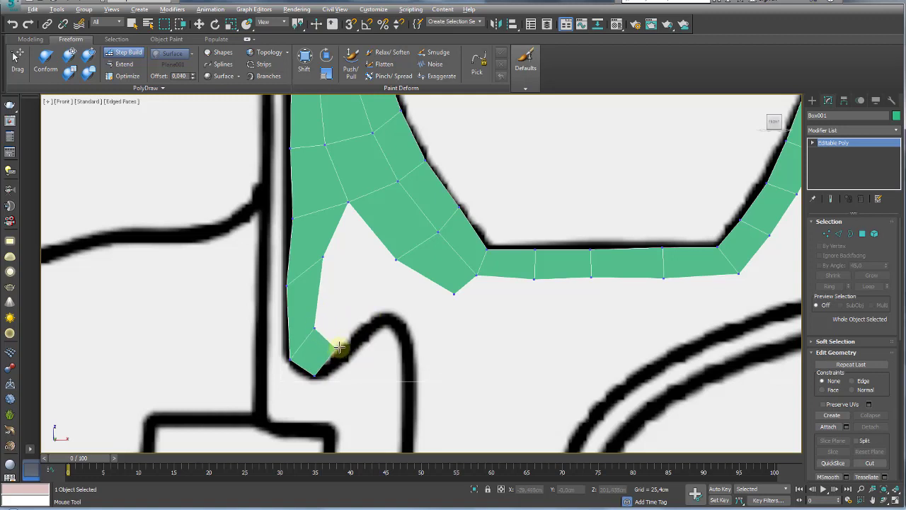
{"action": "left_click_drag", "start_coordinate": [324, 258], "coordinate": [322, 265]}
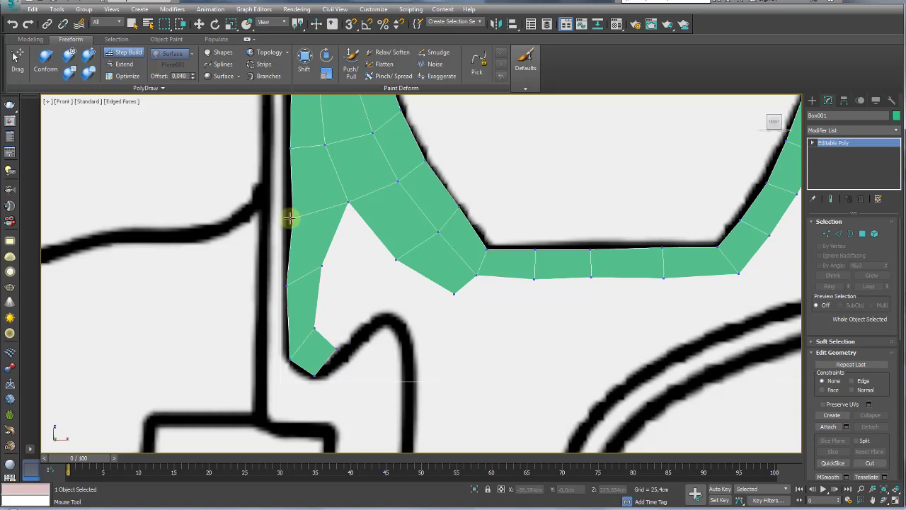
{"action": "left_click_drag", "start_coordinate": [290, 218], "coordinate": [290, 210]}
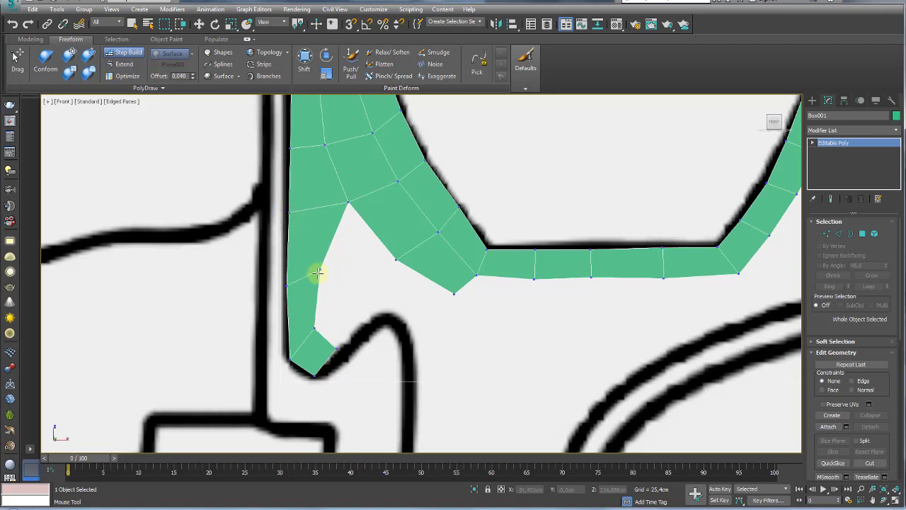
{"action": "left_click_drag", "start_coordinate": [317, 272], "coordinate": [312, 286]}
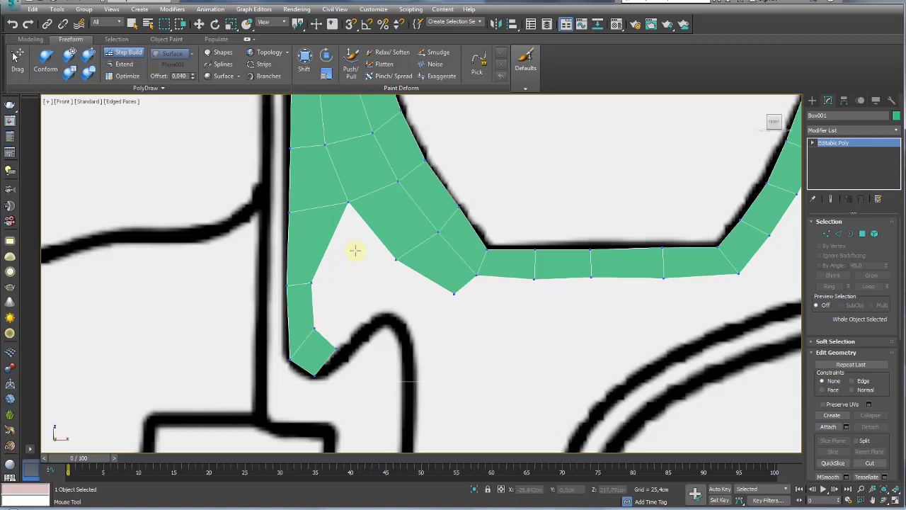
{"action": "left_click_drag", "start_coordinate": [317, 283], "coordinate": [310, 278]}
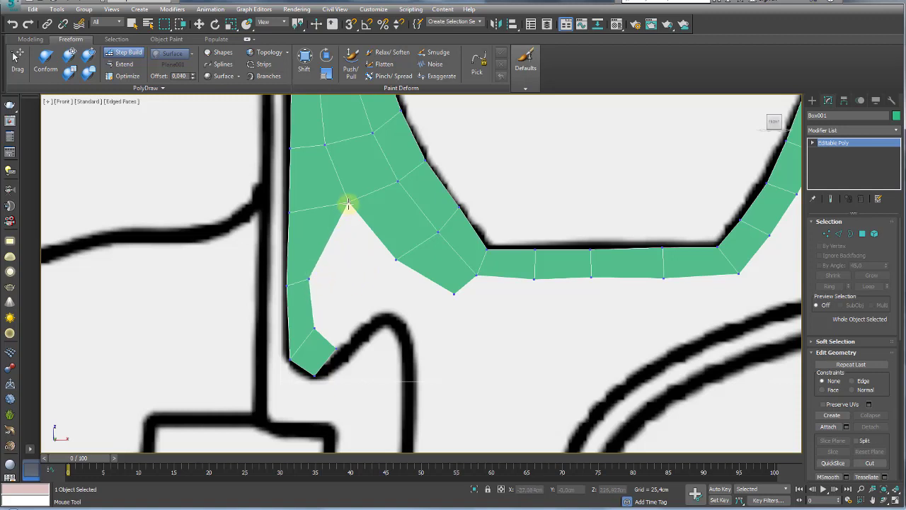
{"action": "left_click_drag", "start_coordinate": [347, 203], "coordinate": [338, 226]}
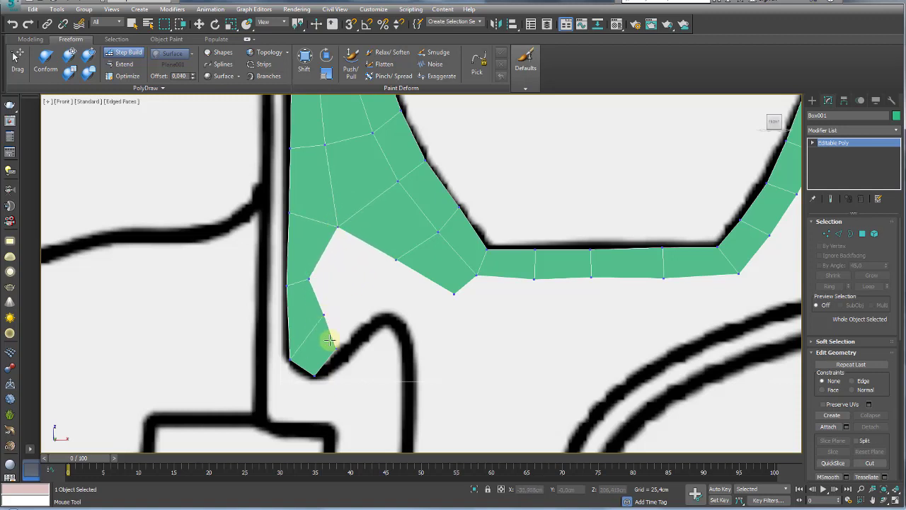
Step: Place a new vertex inside the notch and fill it with a new quad
{"action": "mouse_move", "coordinate": [336, 349]}
{"action": "left_mouse_down"}
{"action": "mouse_move", "coordinate": [353, 342]}
{"action": "mouse_move", "coordinate": [353, 249]}
{"action": "left_mouse_up"}
{"action": "left_click", "coordinate": [323, 314]}
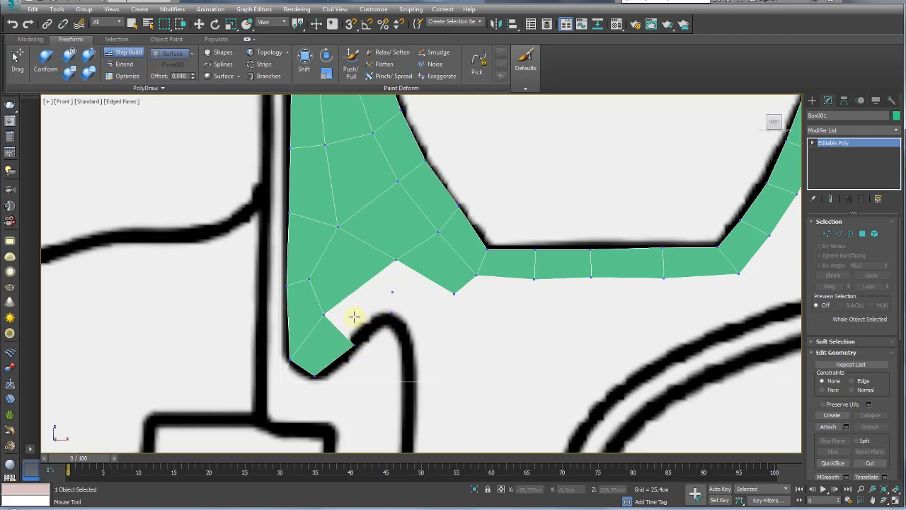
{"action": "left_click_drag", "start_coordinate": [354, 316], "coordinate": [388, 279], "text": "shift"}
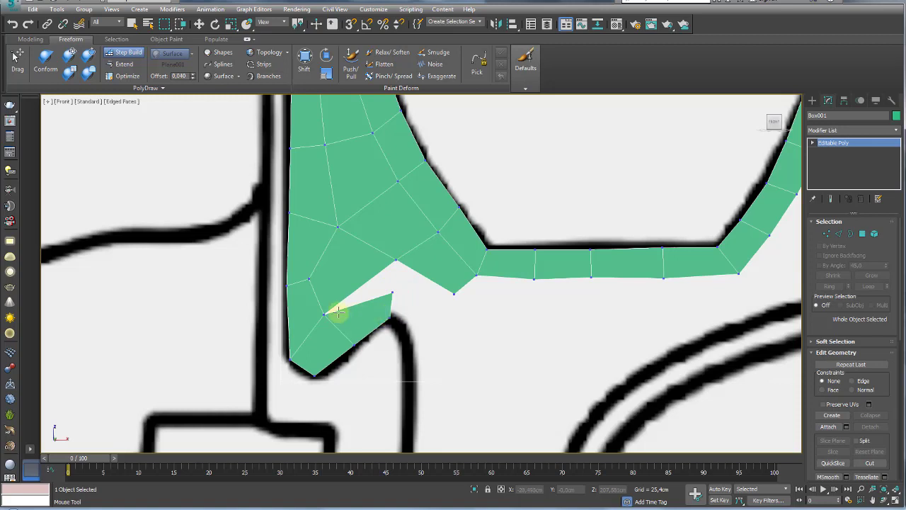
{"action": "left_click_drag", "start_coordinate": [323, 313], "coordinate": [328, 310]}
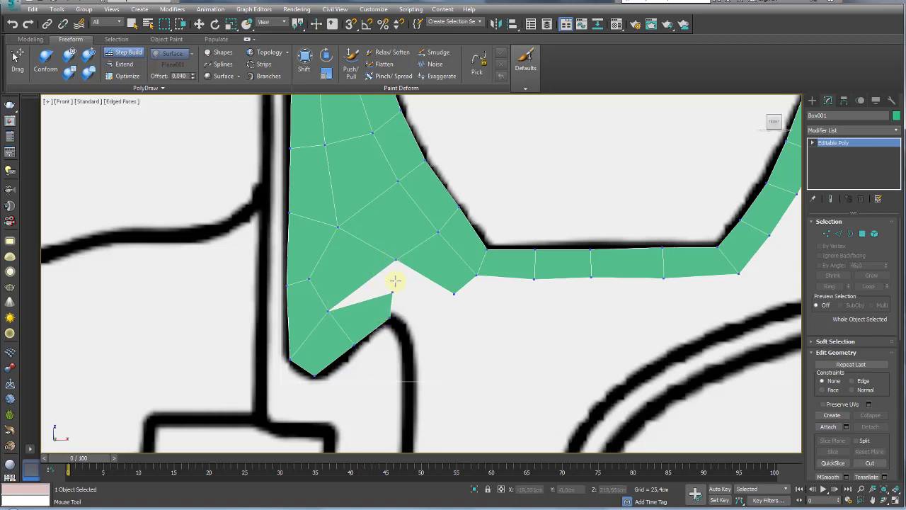
Step: With Optimize, merge the notch's upper vertex onto the lower tip and adjust nearby vertices
{"action": "left_click", "coordinate": [128, 77]}
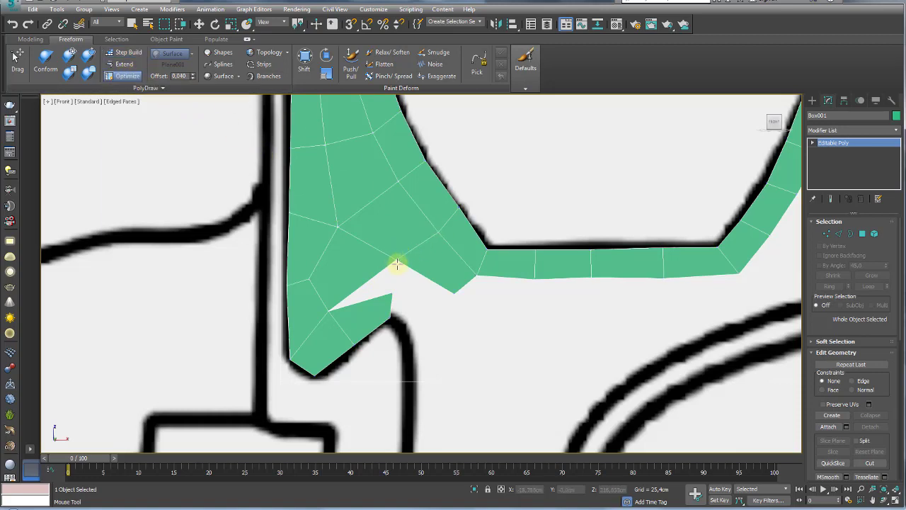
{"action": "left_click", "coordinate": [391, 288]}
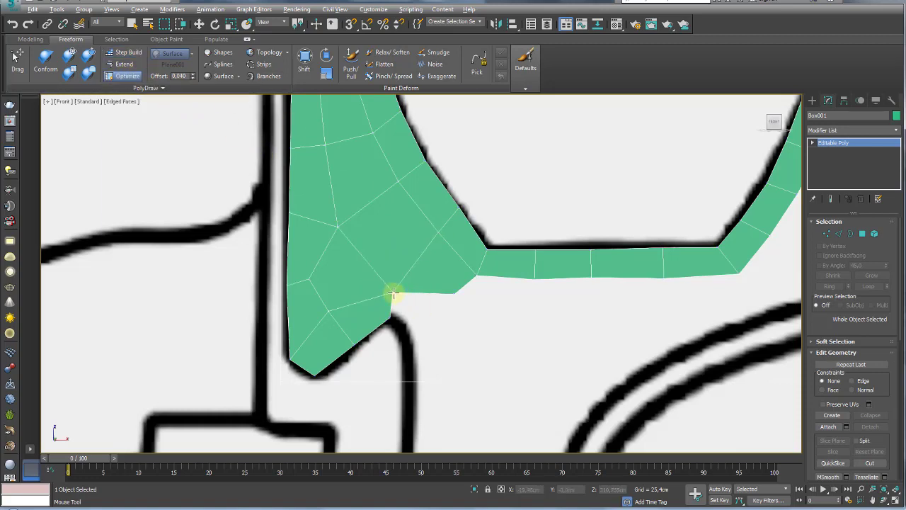
{"action": "mouse_move", "coordinate": [393, 291]}
{"action": "left_mouse_down"}
{"action": "mouse_move", "coordinate": [371, 269]}
{"action": "mouse_move", "coordinate": [377, 276]}
{"action": "left_mouse_up"}
{"action": "left_click_drag", "start_coordinate": [455, 292], "coordinate": [463, 295]}
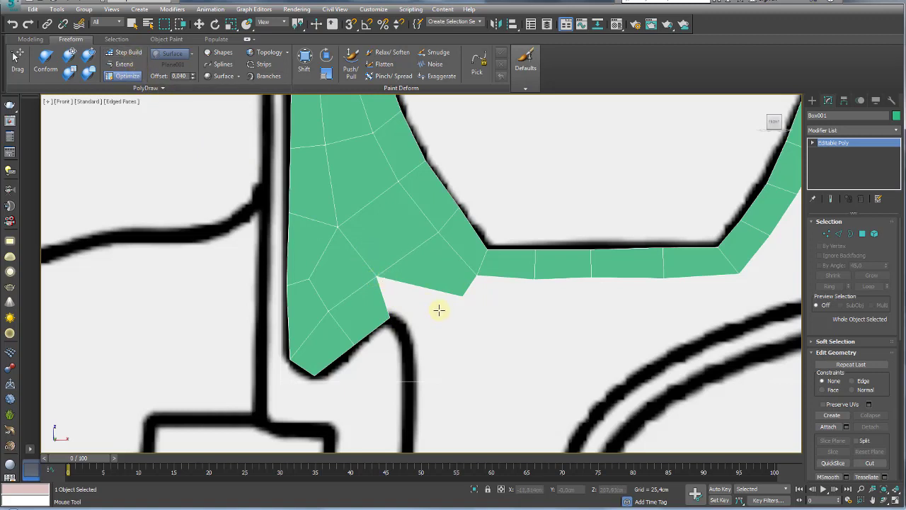
Step: Grow a triangle from the notch vertex with Extend to close the notch, then return to Step Build
{"action": "key", "text": "ctrl+z"}
{"action": "left_click", "coordinate": [122, 64]}
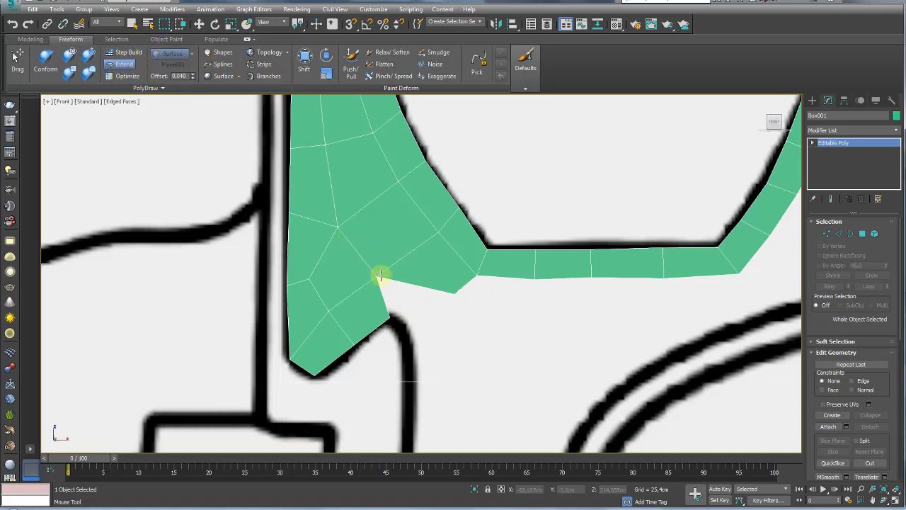
{"action": "left_click_drag", "start_coordinate": [380, 275], "coordinate": [409, 327]}
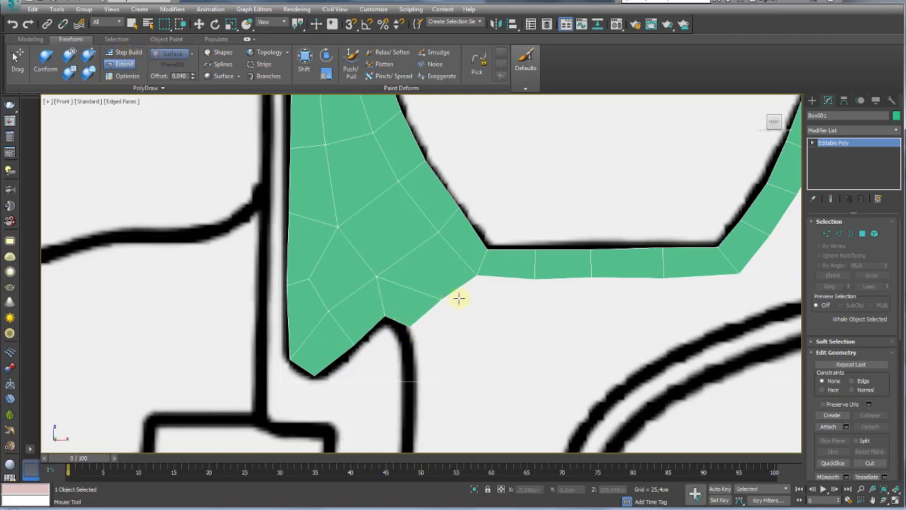
{"action": "left_click", "coordinate": [124, 52]}
Step: Add quads below the horizontal strip, placing vertices on the reference outline
{"action": "middle_click_drag", "start_coordinate": [478, 267], "coordinate": [401, 255]}
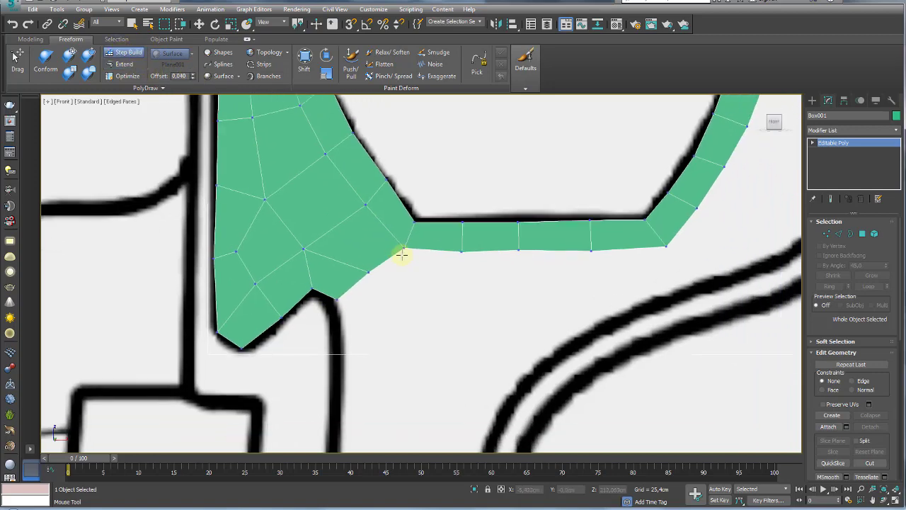
{"action": "scroll", "coordinate": [401, 255], "scroll_direction": "up", "scroll_amount": 2}
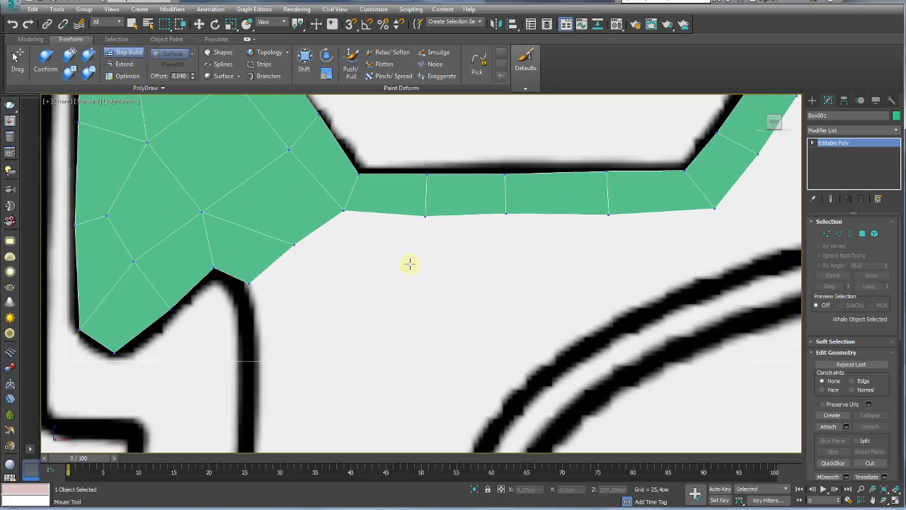
{"action": "left_click", "coordinate": [467, 240], "text": "shift"}
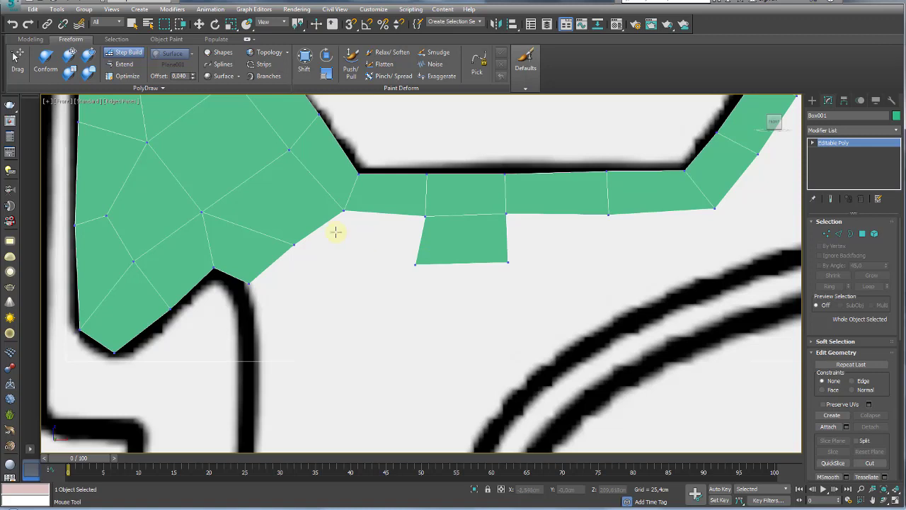
{"action": "left_click", "coordinate": [354, 267]}
{"action": "left_click", "coordinate": [347, 260], "text": "shift"}
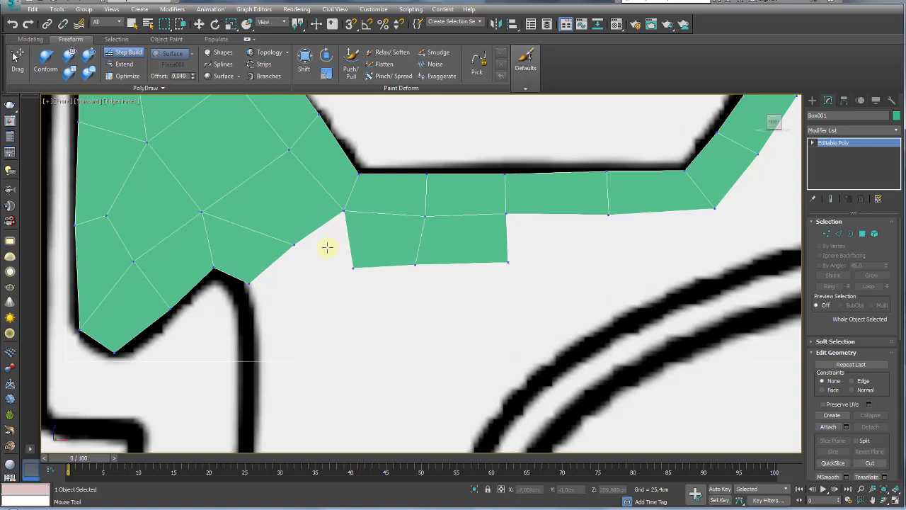
{"action": "left_click", "coordinate": [310, 285]}
{"action": "left_click", "coordinate": [308, 269], "text": "shift"}
{"action": "scroll", "coordinate": [522, 255], "scroll_direction": "down", "scroll_amount": 3}
{"action": "scroll", "coordinate": [545, 239], "scroll_direction": "down", "scroll_amount": 2}
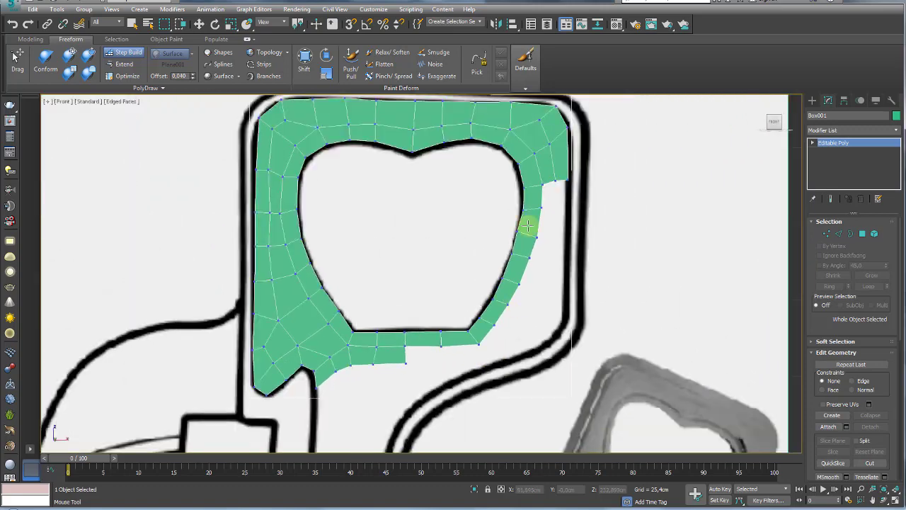
{"action": "scroll", "coordinate": [552, 198], "scroll_direction": "up", "scroll_amount": 3}
{"action": "scroll", "coordinate": [559, 205], "scroll_direction": "up", "scroll_amount": 4}
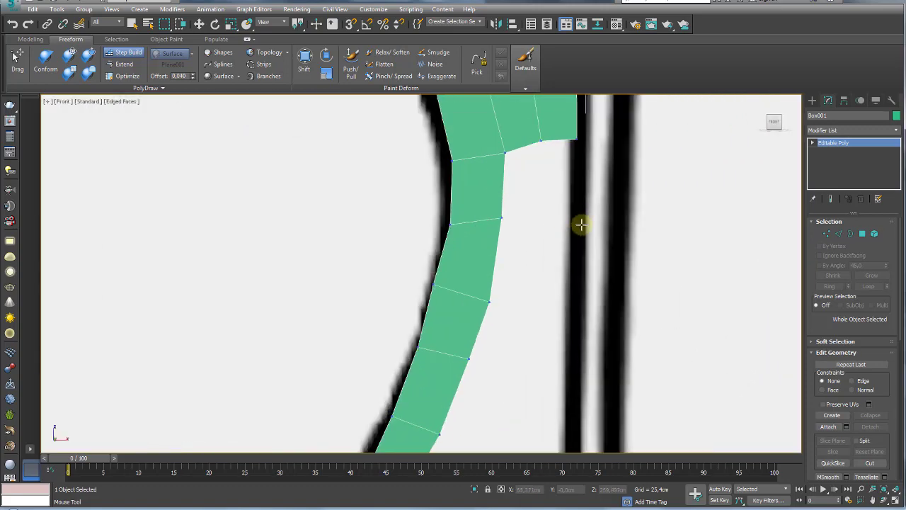
Step: Place vertices along the right-hand outline and fill two rows of quads down to them
{"action": "left_click", "coordinate": [577, 313]}
{"action": "left_click", "coordinate": [557, 268], "text": "shift"}
{"action": "left_click", "coordinate": [538, 185], "text": "shift"}
{"action": "middle_click_drag", "start_coordinate": [569, 188], "coordinate": [568, 224]}
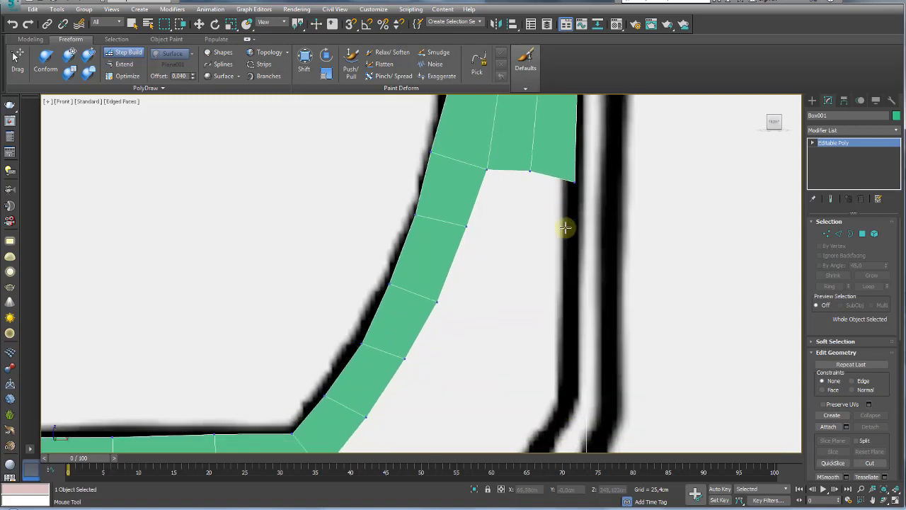
{"action": "left_click", "coordinate": [497, 207], "text": "shift"}
{"action": "left_click", "coordinate": [543, 213], "text": "shift"}
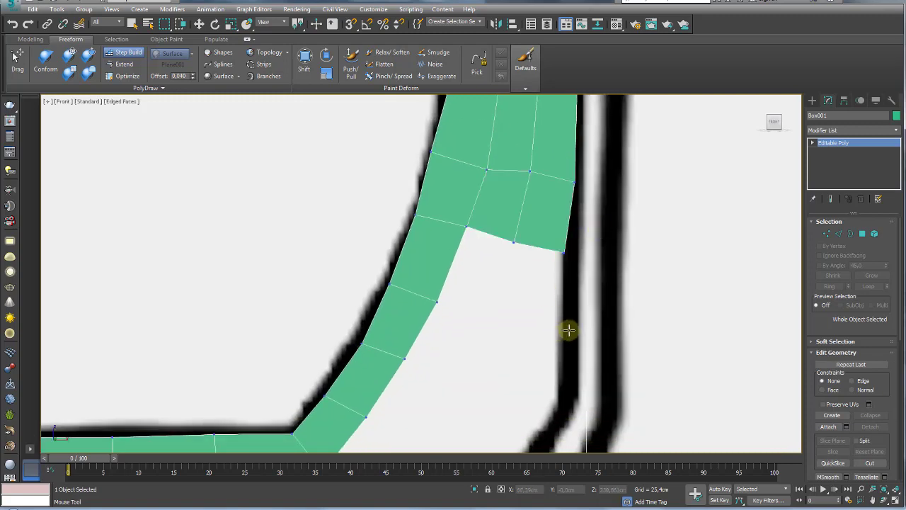
{"action": "left_click", "coordinate": [568, 330]}
{"action": "left_click", "coordinate": [497, 319]}
{"action": "left_click", "coordinate": [544, 292], "text": "shift"}
{"action": "left_click", "coordinate": [480, 271], "text": "shift"}
Step: Add rows of two quads down the curved strip along the inner outline
{"action": "middle_click_drag", "start_coordinate": [515, 361], "coordinate": [498, 260]}
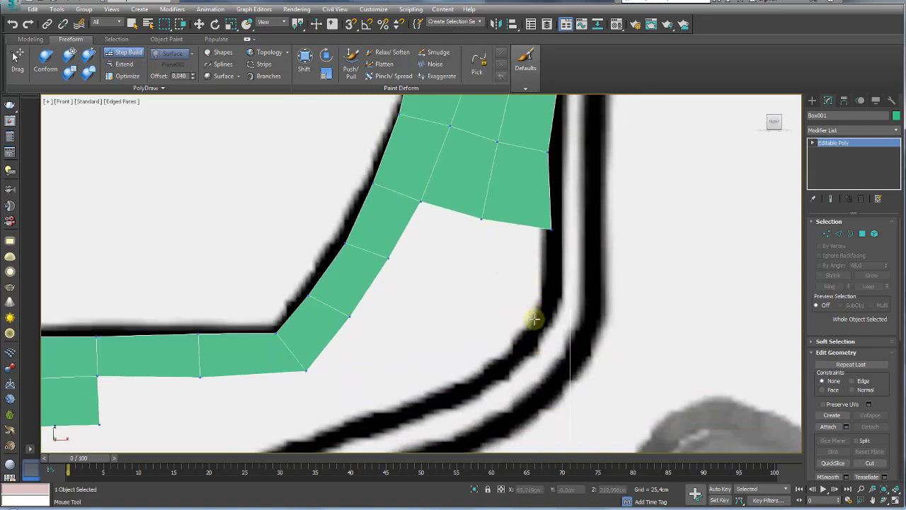
{"action": "left_click", "coordinate": [507, 279], "text": "shift"}
{"action": "left_click", "coordinate": [431, 246], "text": "shift"}
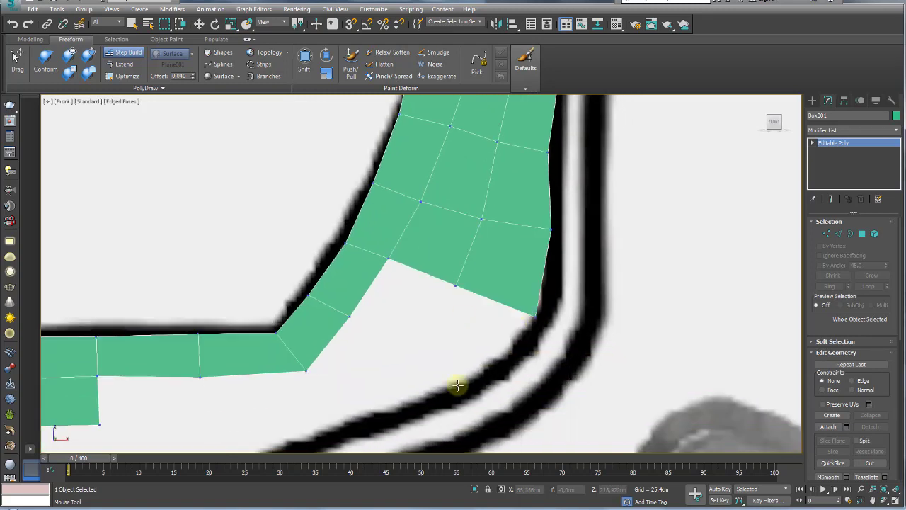
{"action": "left_click", "coordinate": [407, 346]}
{"action": "left_click", "coordinate": [479, 344], "text": "shift"}
{"action": "left_click", "coordinate": [403, 297], "text": "shift"}
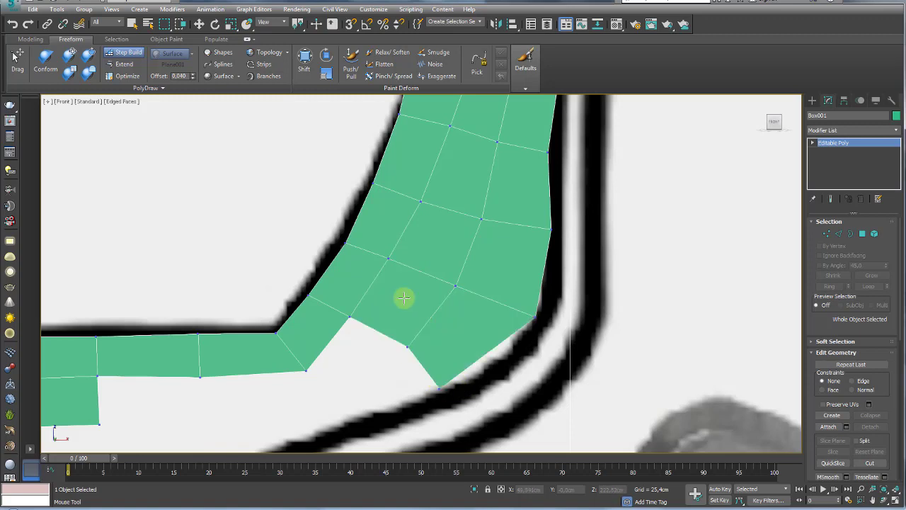
{"action": "middle_click_drag", "start_coordinate": [371, 359], "coordinate": [437, 277]}
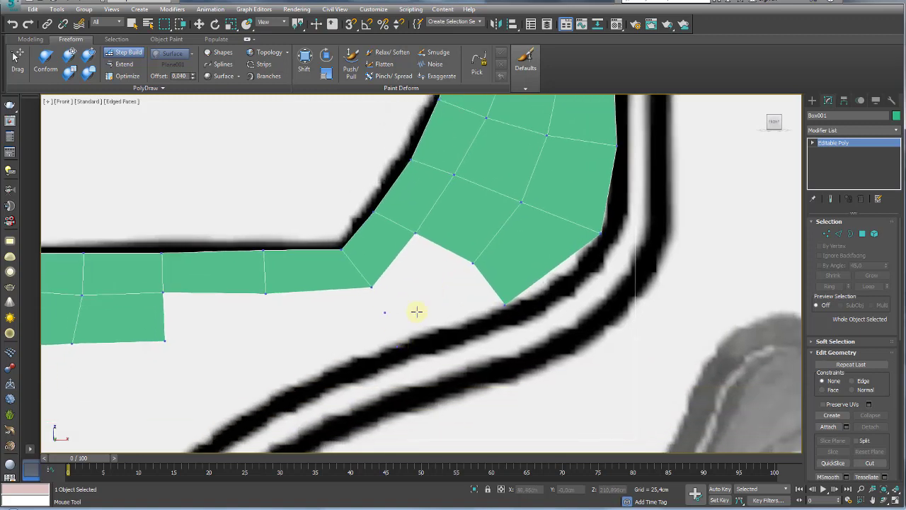
{"action": "left_click", "coordinate": [398, 345]}
{"action": "left_click", "coordinate": [442, 304], "text": "shift"}
{"action": "left_click", "coordinate": [412, 273], "text": "shift"}
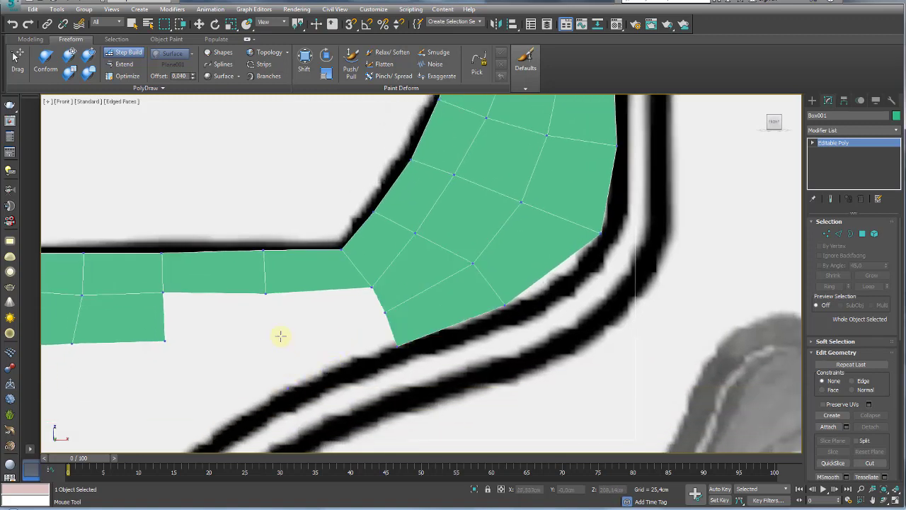
Step: Fill the remaining gaps below the strip and its right end with quads
{"action": "left_click", "coordinate": [333, 347], "text": "shift"}
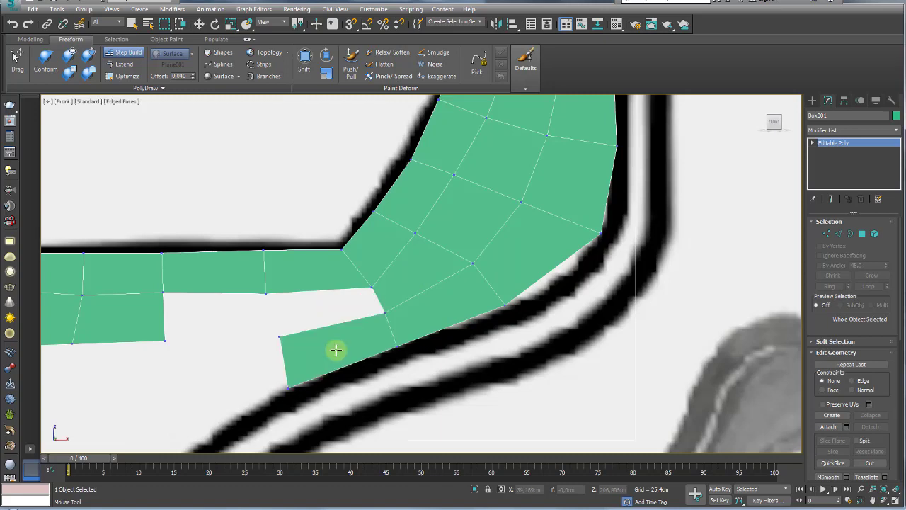
{"action": "left_click", "coordinate": [335, 303], "text": "shift"}
{"action": "left_click", "coordinate": [207, 324], "text": "shift"}
{"action": "scroll", "coordinate": [207, 324], "scroll_direction": "down", "scroll_amount": 1}
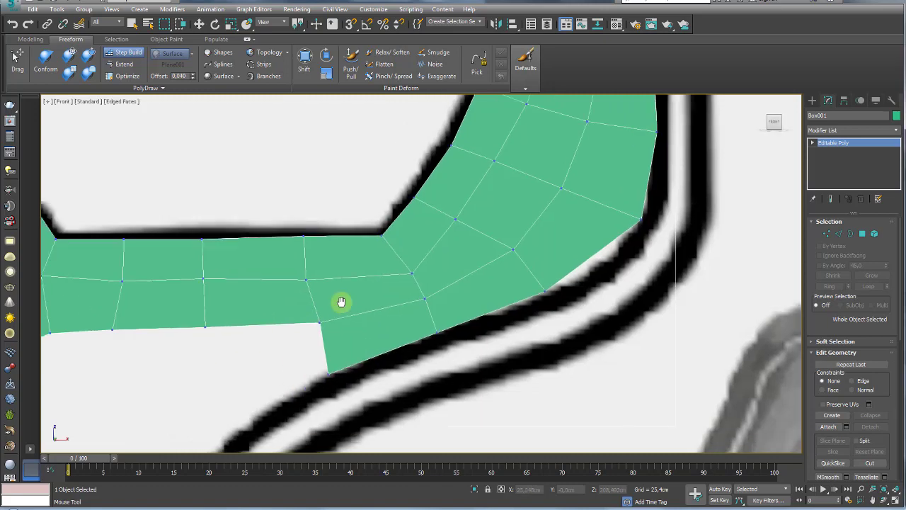
{"action": "middle_click_drag", "start_coordinate": [342, 302], "coordinate": [404, 297]}
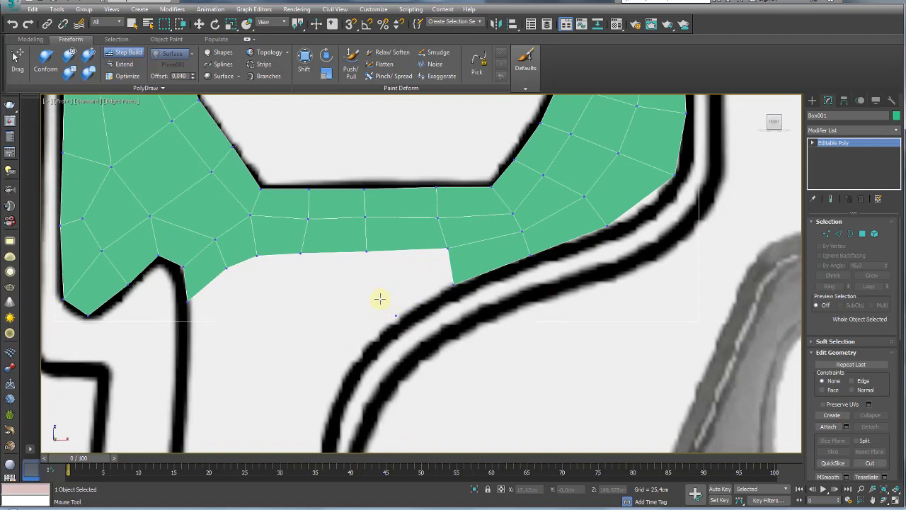
{"action": "left_click", "coordinate": [407, 293], "text": "shift"}
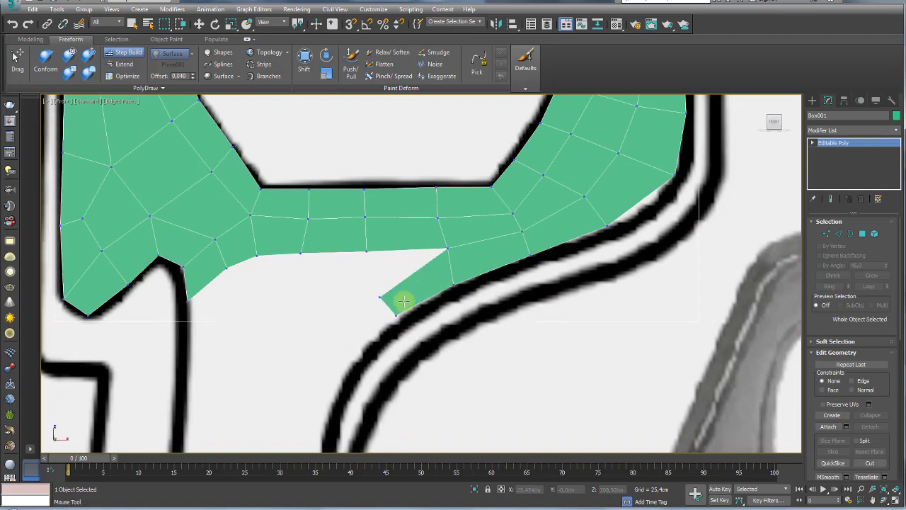
{"action": "left_click", "coordinate": [355, 372]}
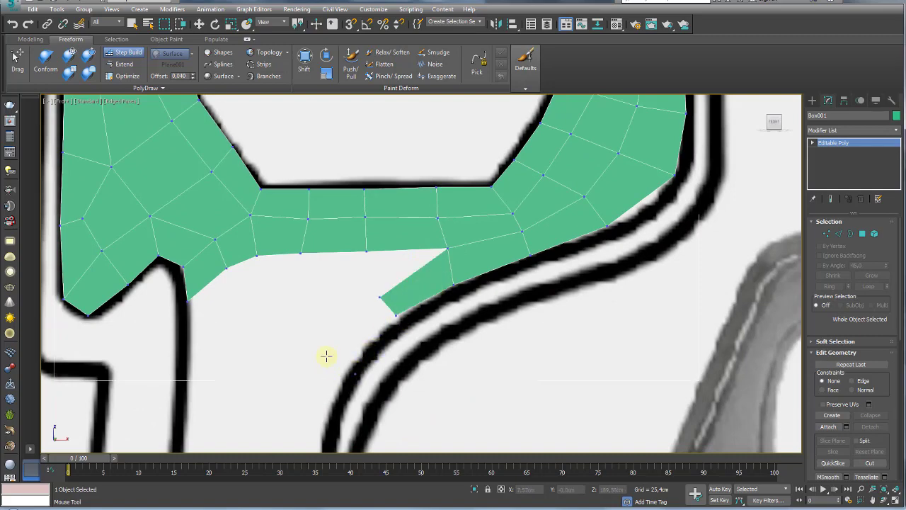
{"action": "left_click", "coordinate": [329, 358]}
{"action": "left_click", "coordinate": [365, 323], "text": "shift"}
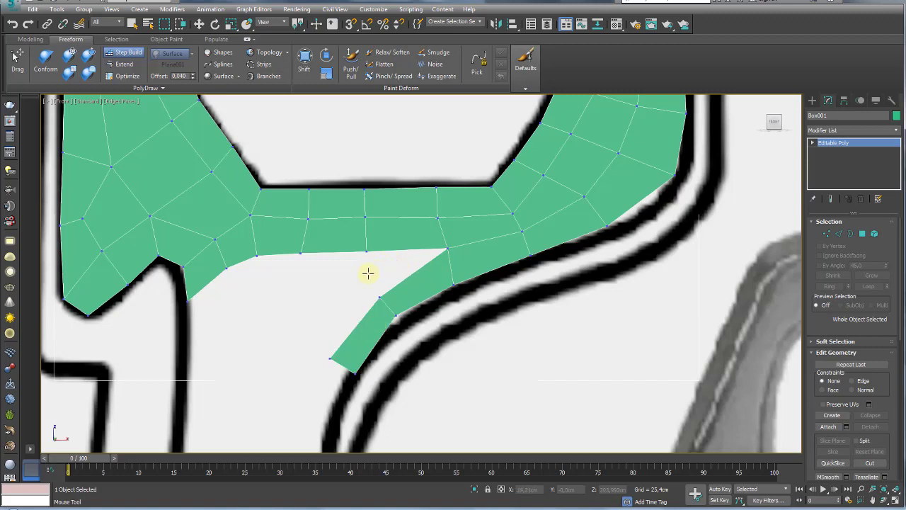
{"action": "left_click", "coordinate": [397, 260], "text": "shift"}
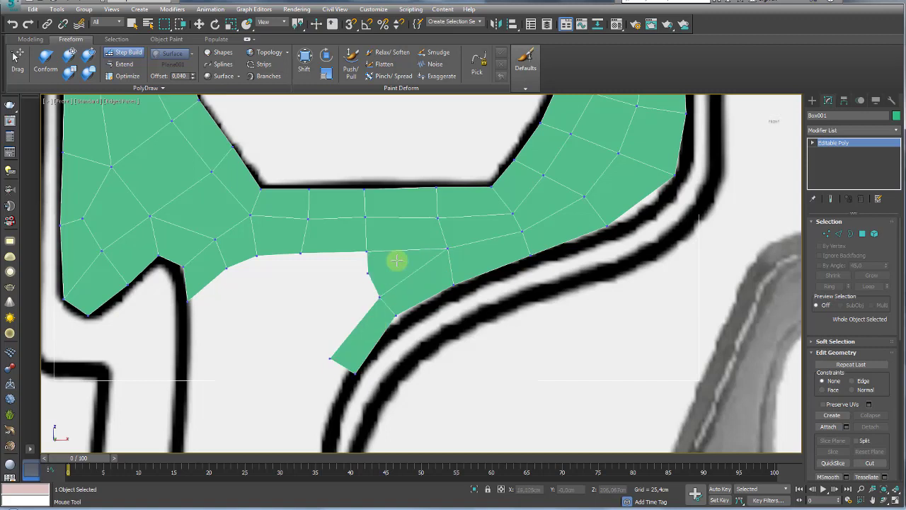
{"action": "left_click", "coordinate": [306, 286]}
{"action": "left_click", "coordinate": [303, 278], "text": "shift"}
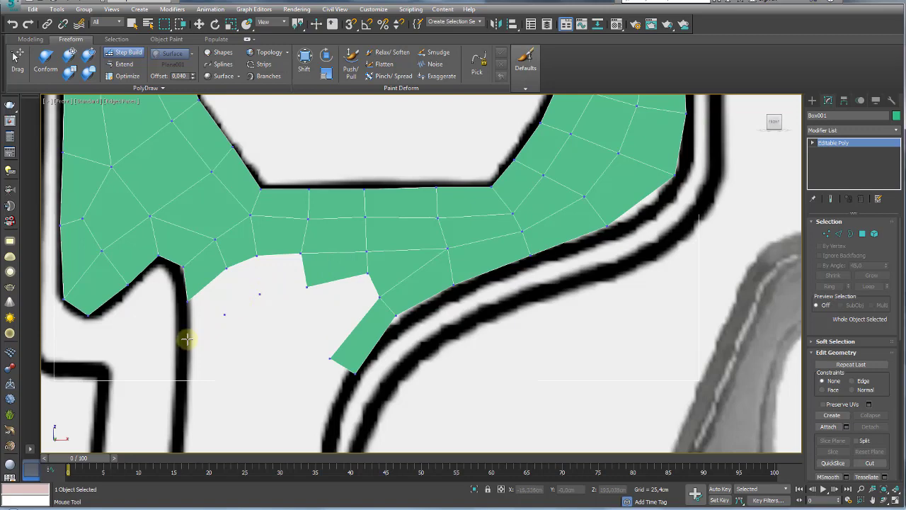
Step: Fill the lower-left gaps and the notch with quads between the loose vertices and strip
{"action": "left_click_drag", "start_coordinate": [202, 304], "coordinate": [302, 259], "text": "shift"}
{"action": "middle_click_drag", "start_coordinate": [219, 329], "coordinate": [251, 309]}
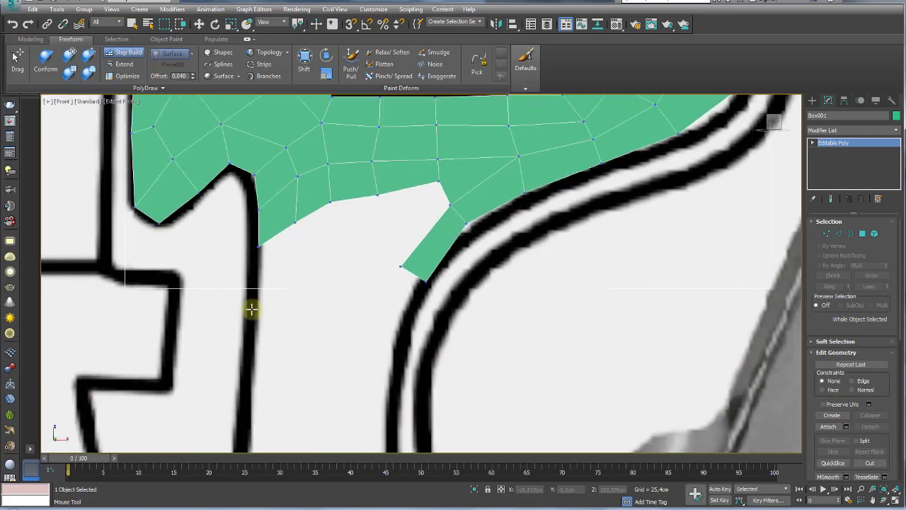
{"action": "left_click", "coordinate": [255, 302]}
{"action": "left_click", "coordinate": [293, 298]}
{"action": "left_click_drag", "start_coordinate": [293, 297], "coordinate": [293, 244], "text": "shift"}
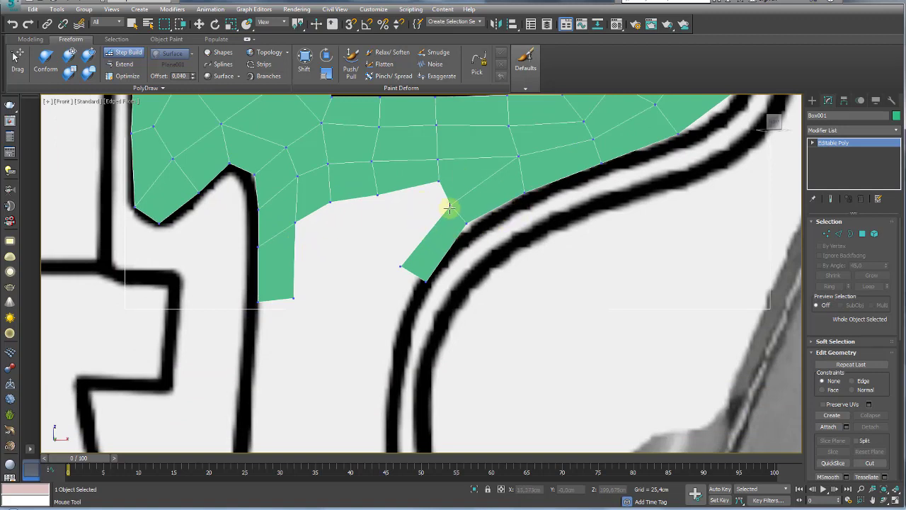
{"action": "left_click", "coordinate": [394, 206], "text": "shift"}
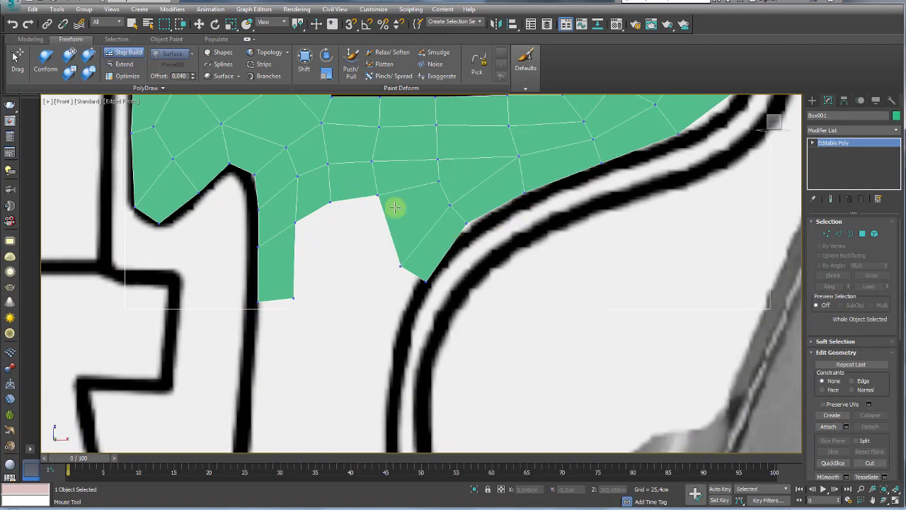
{"action": "left_click", "coordinate": [341, 277]}
{"action": "left_click_drag", "start_coordinate": [334, 248], "coordinate": [398, 228], "text": "shift"}
{"action": "scroll", "coordinate": [380, 268], "scroll_direction": "down", "scroll_amount": 3}
{"action": "scroll", "coordinate": [407, 283], "scroll_direction": "up", "scroll_amount": 3}
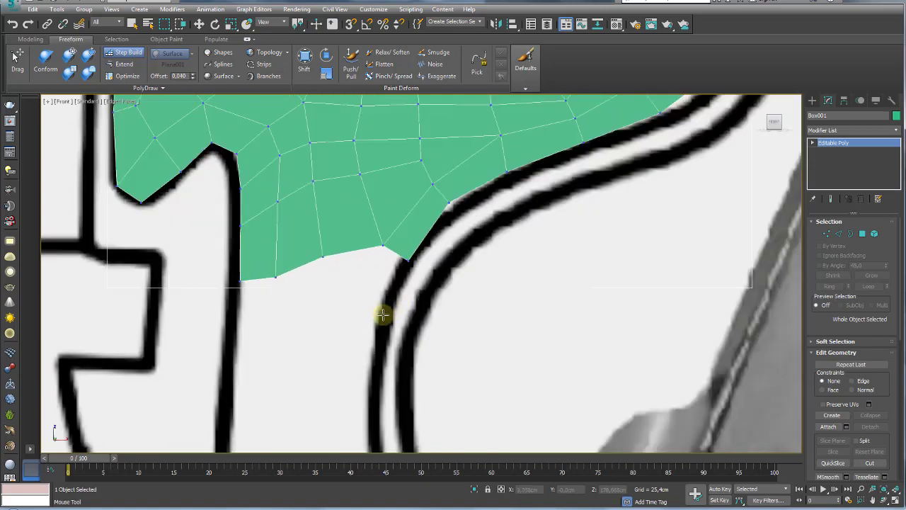
Step: Add two more quads along the mesh's lower edge from a new vertex
{"action": "left_click", "coordinate": [381, 323]}
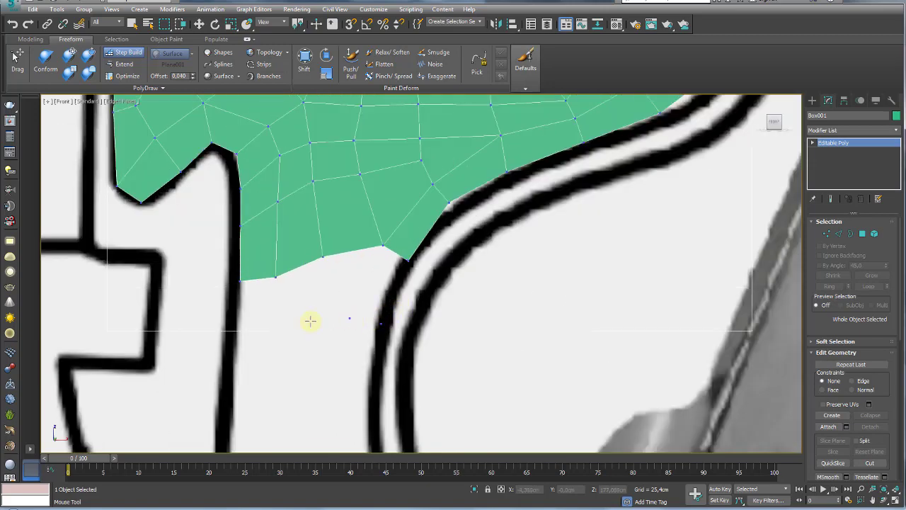
{"action": "left_click", "coordinate": [370, 294], "text": "shift"}
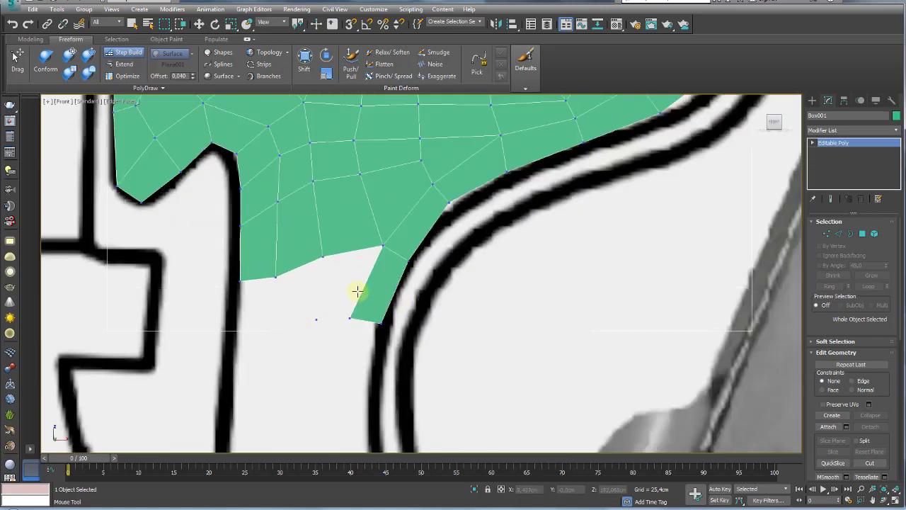
{"action": "left_click", "coordinate": [330, 293], "text": "shift"}
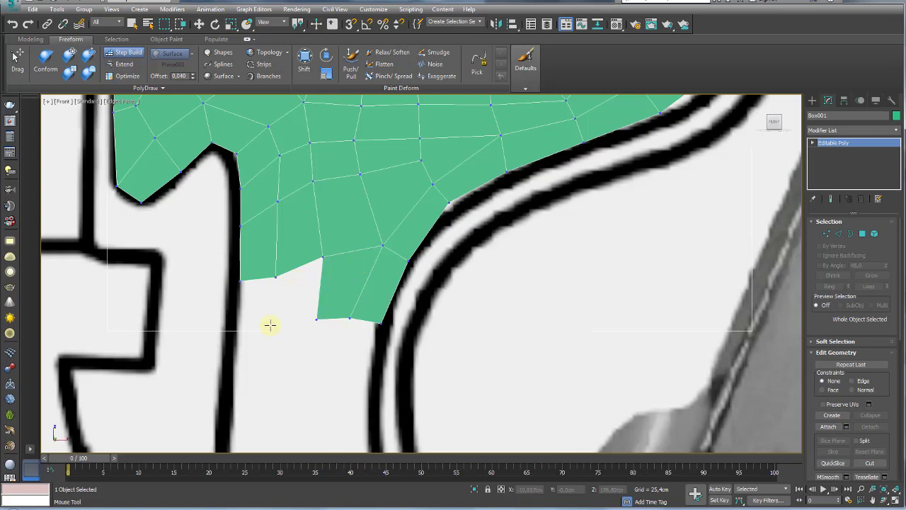
Step: Fill a row of quads below the mesh's bottom edge and pull a middle vertex down to even the grid
{"action": "left_click", "coordinate": [298, 300], "text": "shift"}
{"action": "scroll", "coordinate": [344, 324], "scroll_direction": "down", "scroll_amount": 3}
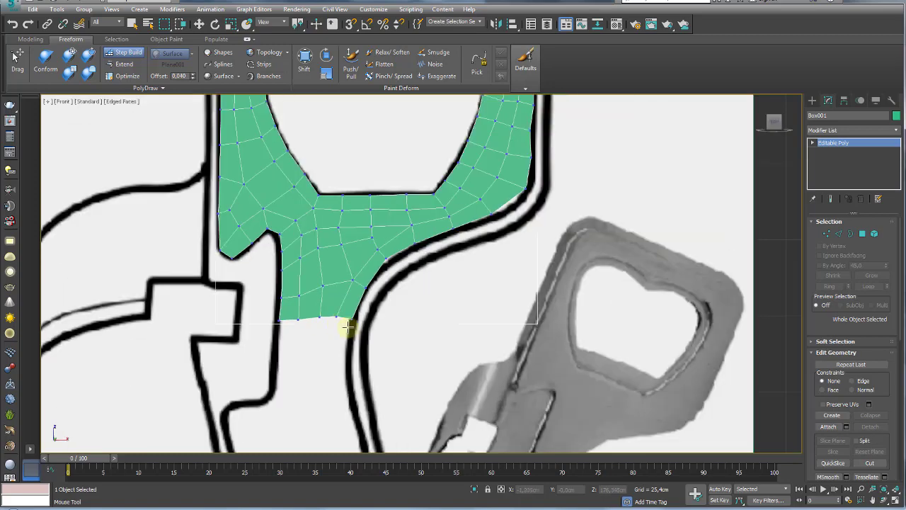
{"action": "middle_click_drag", "start_coordinate": [344, 324], "coordinate": [359, 213]}
{"action": "scroll", "coordinate": [359, 212], "scroll_direction": "up", "scroll_amount": 3}
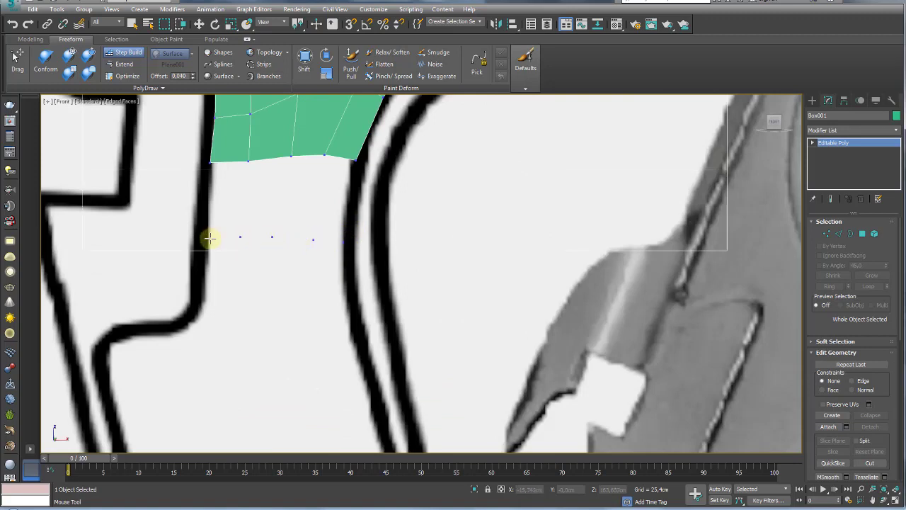
{"action": "left_click", "coordinate": [336, 213], "text": "shift"}
{"action": "left_click", "coordinate": [285, 193], "text": "shift"}
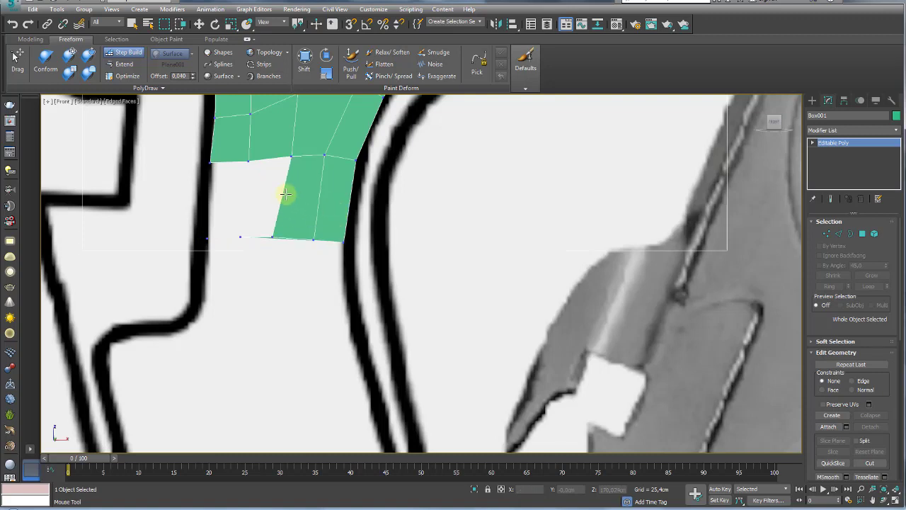
{"action": "left_click", "coordinate": [266, 199], "text": "shift"}
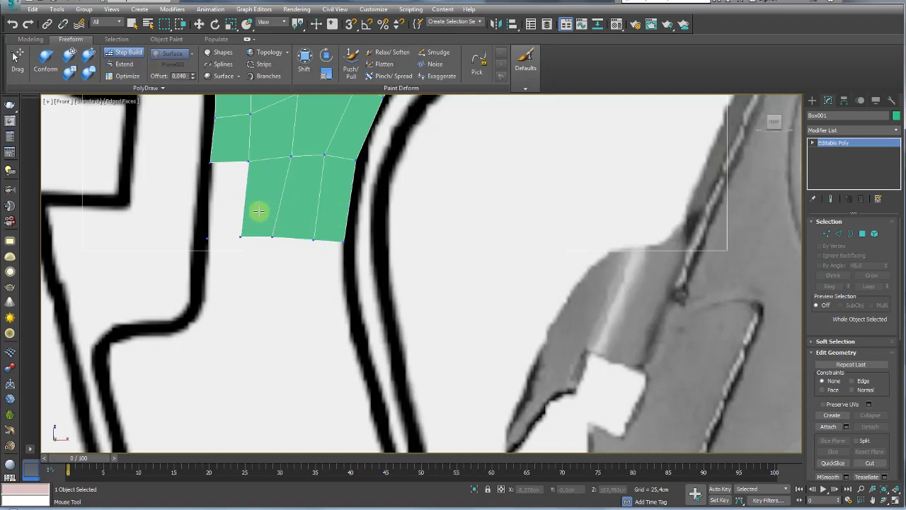
{"action": "left_click", "coordinate": [223, 201], "text": "shift"}
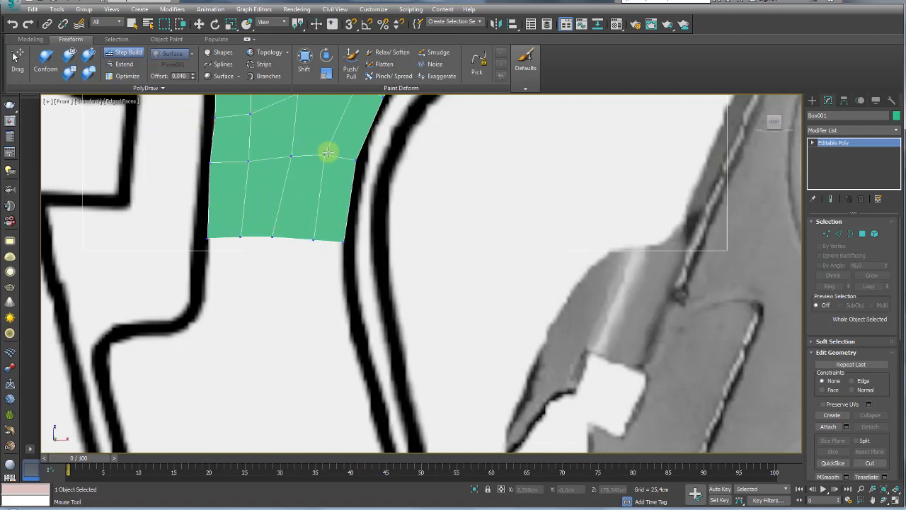
{"action": "left_click_drag", "start_coordinate": [289, 156], "coordinate": [287, 166]}
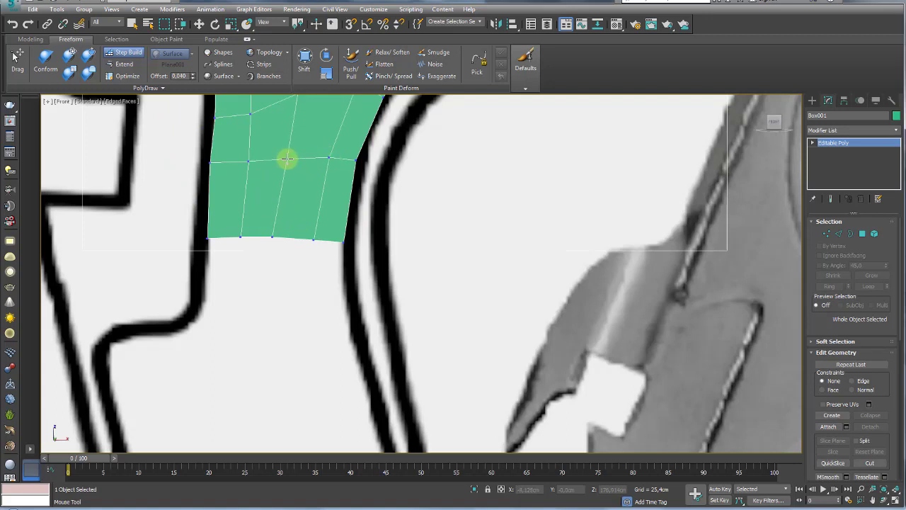
Step: Using Extend, drag the bottom edge down to add a full row of quads along the handle
{"action": "left_click", "coordinate": [108, 64]}
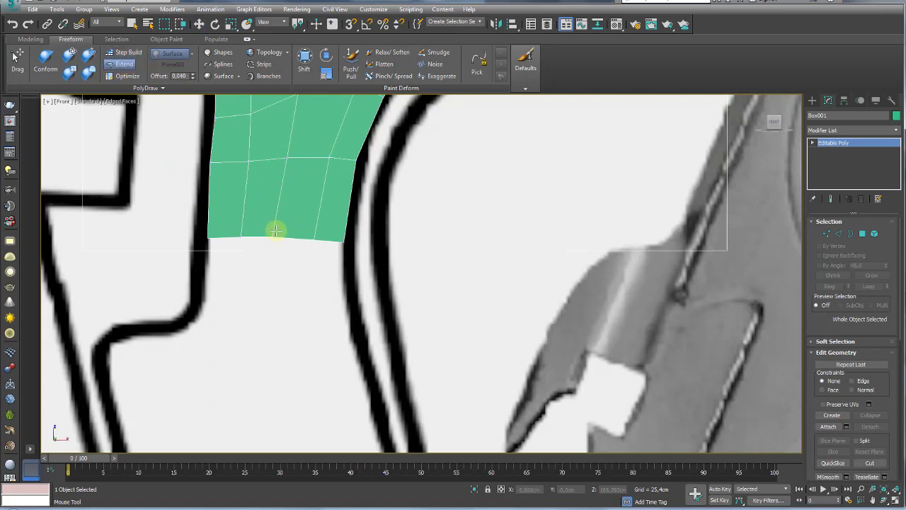
{"action": "mouse_move", "coordinate": [262, 236]}
{"action": "left_mouse_down"}
{"action": "mouse_move", "coordinate": [263, 298]}
{"action": "mouse_move", "coordinate": [247, 262]}
{"action": "mouse_move", "coordinate": [249, 272]}
{"action": "left_mouse_up"}
{"action": "key", "text": "ctrl+z"}
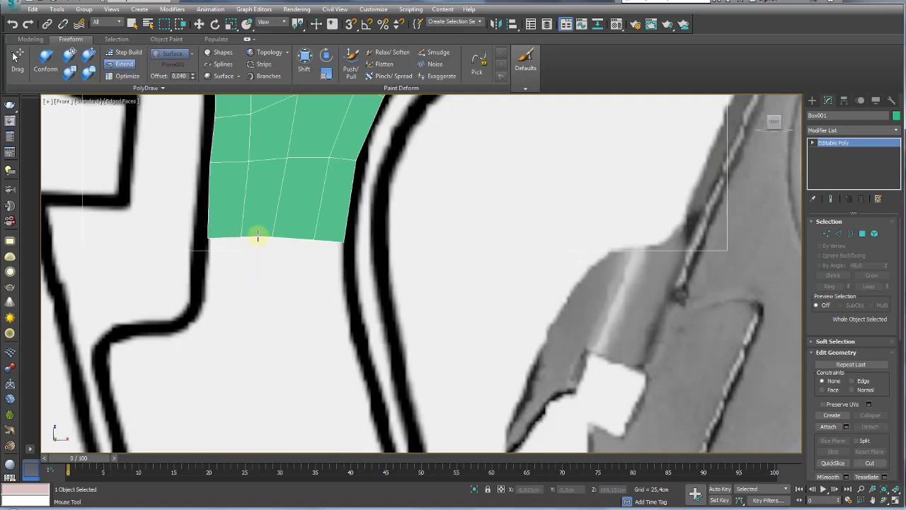
{"action": "left_click_drag", "start_coordinate": [258, 236], "coordinate": [255, 302]}
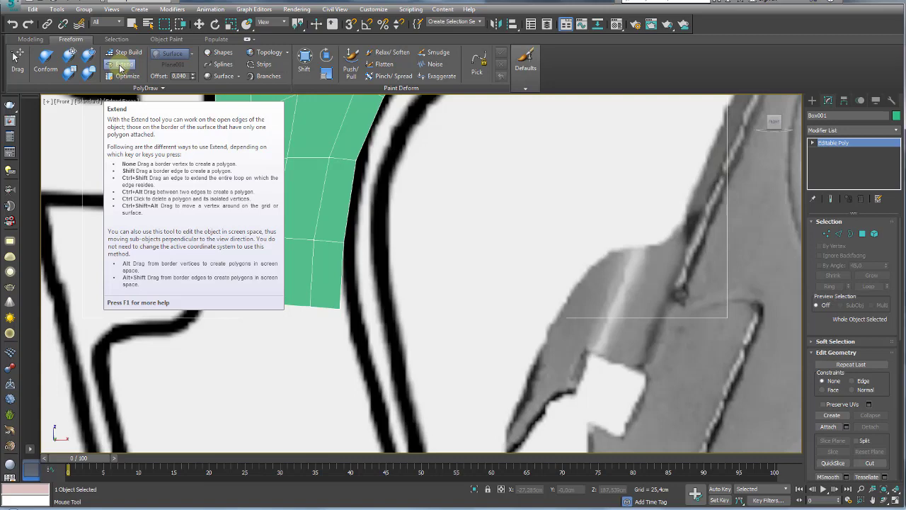
Step: In Step Build, snap the bottom-right corner vertex to the outline and add a quad below the right edge
{"action": "left_click", "coordinate": [128, 52]}
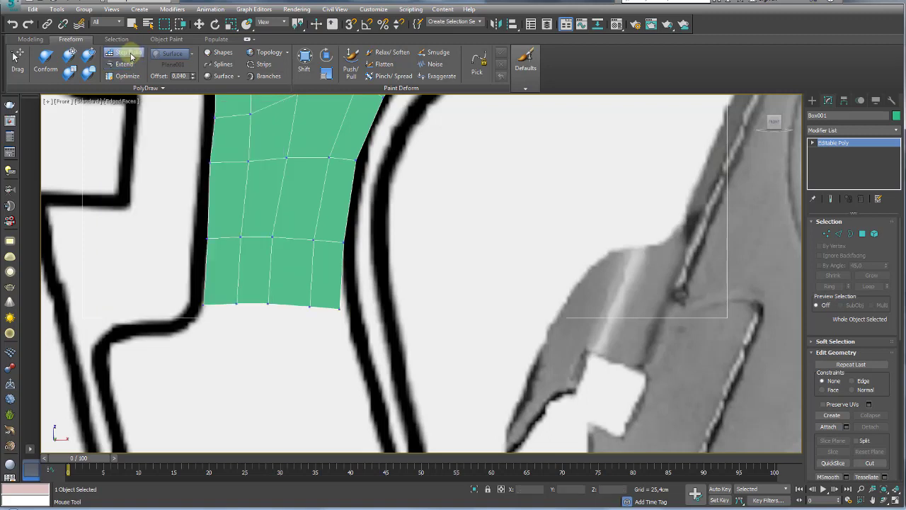
{"action": "middle_click_drag", "start_coordinate": [293, 328], "coordinate": [347, 263]}
{"action": "left_click_drag", "start_coordinate": [351, 256], "coordinate": [362, 256]}
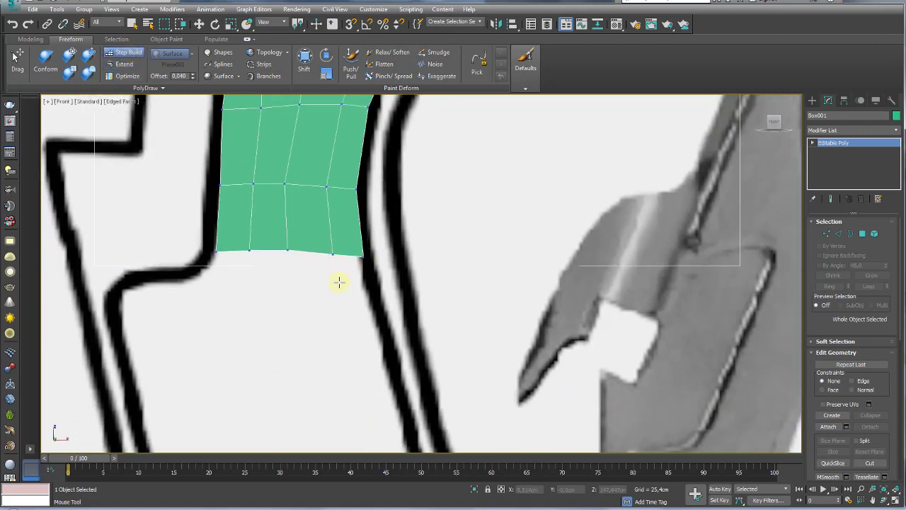
{"action": "middle_click_drag", "start_coordinate": [339, 283], "coordinate": [370, 228]}
{"action": "left_click", "coordinate": [376, 248]}
{"action": "left_click", "coordinate": [342, 253]}
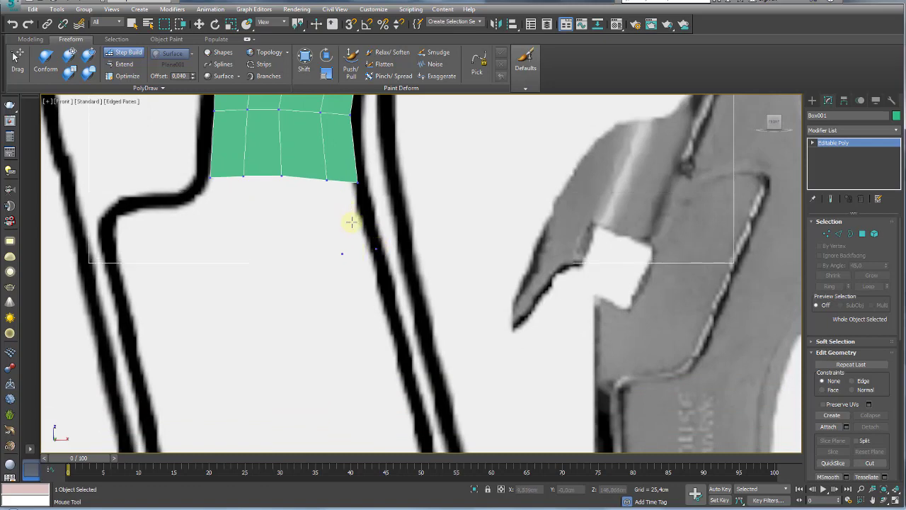
{"action": "mouse_move", "coordinate": [351, 222]}
{"action": "left_mouse_down", "text": "shift"}
{"action": "mouse_move", "coordinate": [378, 297]}
{"action": "mouse_move", "coordinate": [390, 299]}
{"action": "left_mouse_up", "text": "shift"}
Step: Extend the strip further down with quads on its left side and join the lower strip to the main mesh
{"action": "left_click", "coordinate": [400, 355]}
{"action": "left_click", "coordinate": [366, 365]}
{"action": "scroll", "coordinate": [375, 318], "scroll_direction": "down", "scroll_amount": 2}
{"action": "scroll", "coordinate": [316, 209], "scroll_direction": "up", "scroll_amount": 1}
{"action": "mouse_move", "coordinate": [316, 209]}
{"action": "left_mouse_down", "text": "shift"}
{"action": "mouse_move", "coordinate": [226, 214]}
{"action": "mouse_move", "coordinate": [191, 204]}
{"action": "mouse_move", "coordinate": [198, 228]}
{"action": "left_mouse_up", "text": "shift"}
{"action": "left_click_drag", "start_coordinate": [279, 238], "coordinate": [337, 259], "text": "shift"}
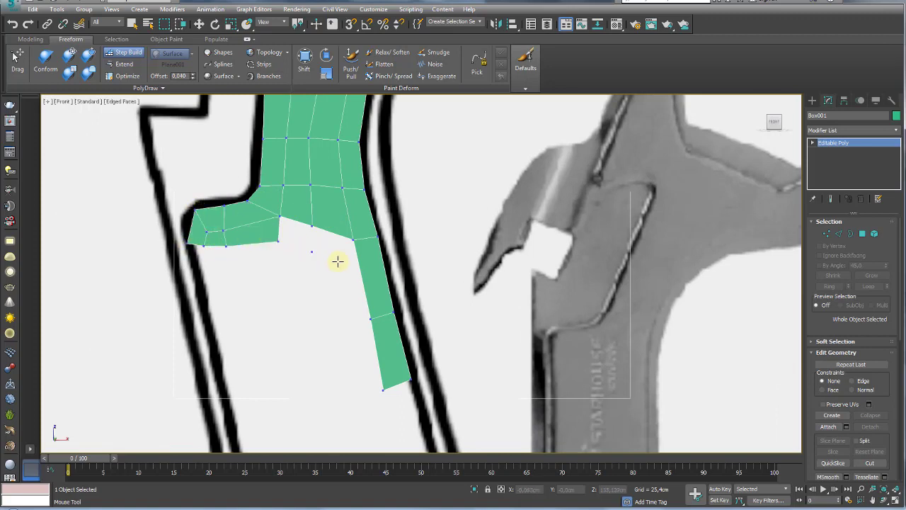
{"action": "left_click_drag", "start_coordinate": [376, 308], "coordinate": [368, 283], "text": "ctrl+shift"}
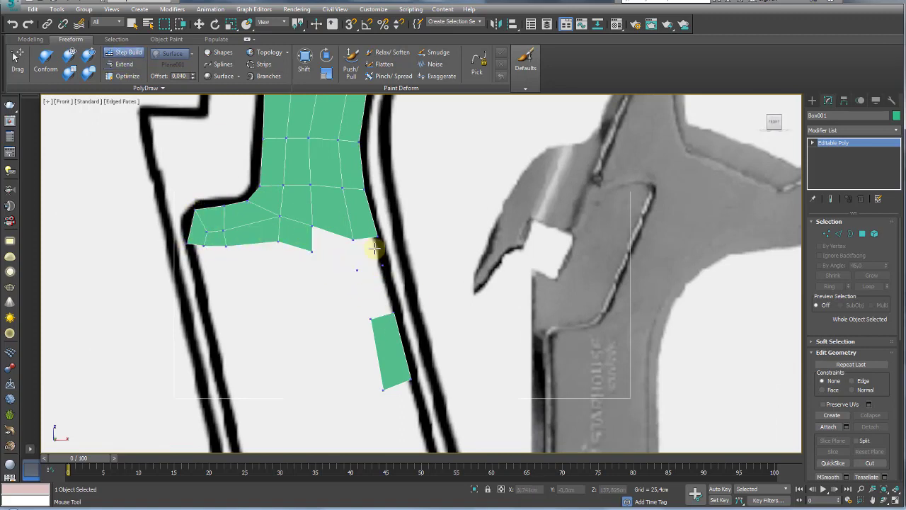
{"action": "mouse_move", "coordinate": [373, 243]}
{"action": "left_mouse_down", "text": "shift"}
{"action": "mouse_move", "coordinate": [227, 281]}
{"action": "mouse_move", "coordinate": [192, 257]}
{"action": "mouse_move", "coordinate": [206, 240]}
{"action": "left_mouse_up", "text": "shift"}
Step: Fill the lower-left corner with quads and connect that piece to the right strip
{"action": "left_click", "coordinate": [215, 346]}
{"action": "left_click", "coordinate": [235, 341]}
{"action": "left_click", "coordinate": [263, 335]}
{"action": "mouse_move", "coordinate": [263, 336]}
{"action": "left_mouse_down", "text": "shift"}
{"action": "mouse_move", "coordinate": [253, 329]}
{"action": "mouse_move", "coordinate": [366, 290]}
{"action": "left_mouse_up", "text": "shift"}
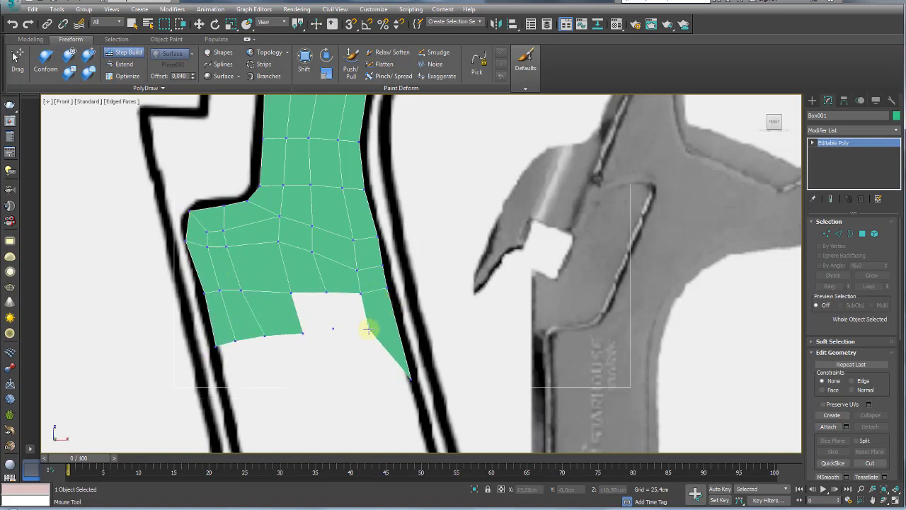
{"action": "middle_click_drag", "start_coordinate": [370, 433], "coordinate": [365, 298]}
Step: Add two more rows of quads down the handle
{"action": "left_click", "coordinate": [390, 244]}
{"action": "left_click", "coordinate": [329, 249]}
{"action": "left_click_drag", "start_coordinate": [354, 233], "coordinate": [227, 244], "text": "shift"}
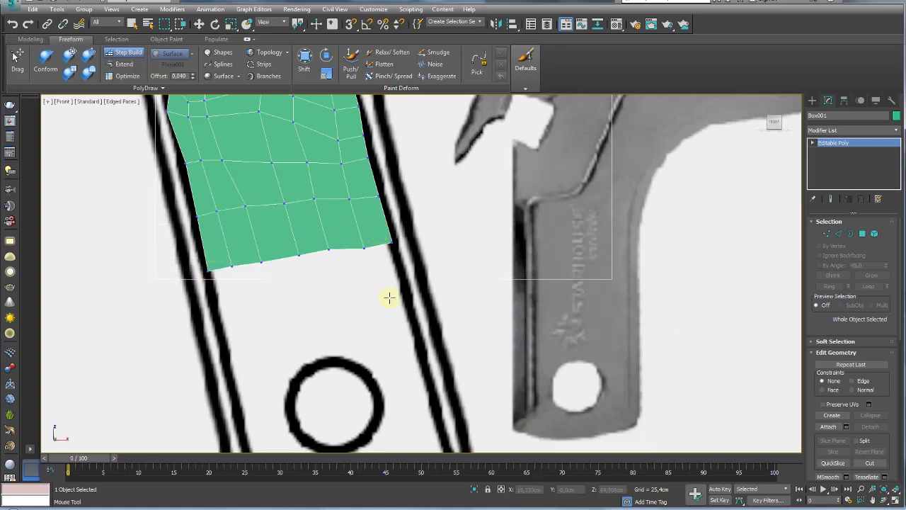
{"action": "left_click", "coordinate": [409, 312]}
{"action": "left_click", "coordinate": [380, 314]}
{"action": "left_click", "coordinate": [349, 313]}
{"action": "left_click", "coordinate": [317, 316]}
{"action": "left_click", "coordinate": [247, 324]}
{"action": "left_click_drag", "start_coordinate": [230, 283], "coordinate": [375, 283], "text": "shift"}
Step: Build a row of quads down toward the top of the round hole
{"action": "middle_click_drag", "start_coordinate": [230, 385], "coordinate": [243, 269]}
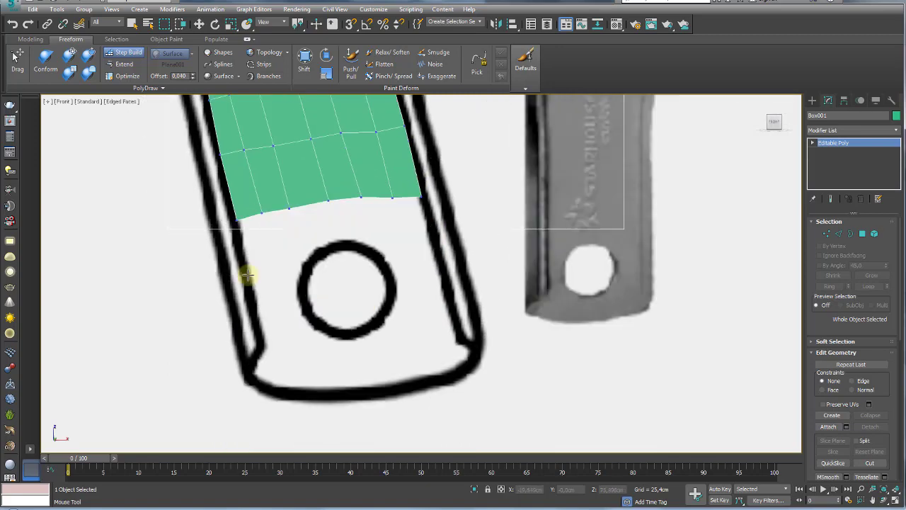
{"action": "left_click", "coordinate": [247, 275]}
{"action": "left_click", "coordinate": [305, 237]}
{"action": "left_click", "coordinate": [400, 239]}
{"action": "left_click_drag", "start_coordinate": [410, 226], "coordinate": [262, 245], "text": "shift"}
{"action": "middle_click_drag", "start_coordinate": [284, 279], "coordinate": [287, 274]}
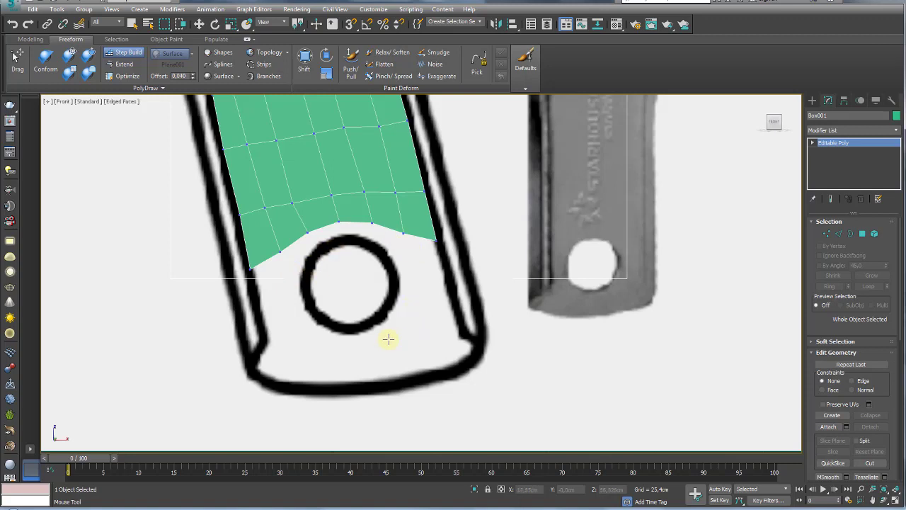
Step: Place three vertices on the hole's top outline and fill quads between them and the mesh edge
{"action": "scroll", "coordinate": [322, 251], "scroll_direction": "up", "scroll_amount": 5}
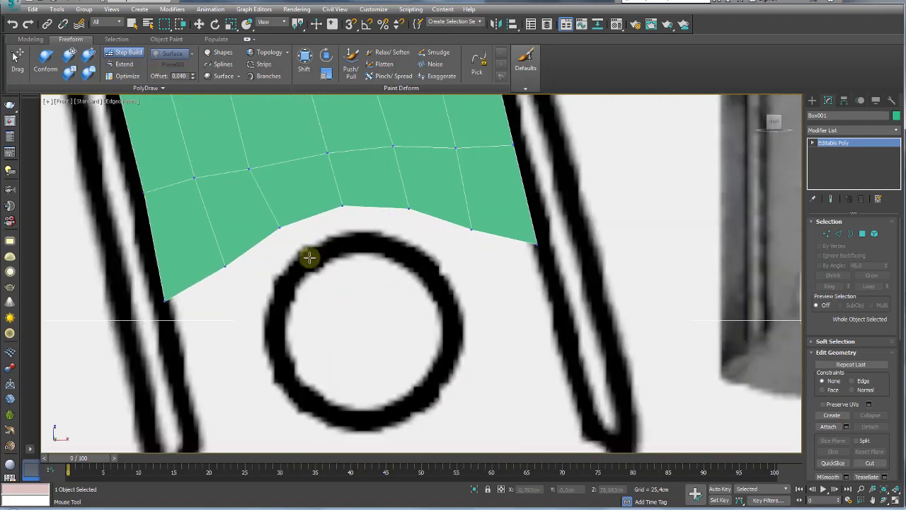
{"action": "left_click", "coordinate": [305, 262]}
{"action": "left_click", "coordinate": [346, 245]}
{"action": "left_click", "coordinate": [397, 248]}
{"action": "left_click_drag", "start_coordinate": [389, 234], "coordinate": [307, 239], "text": "shift"}
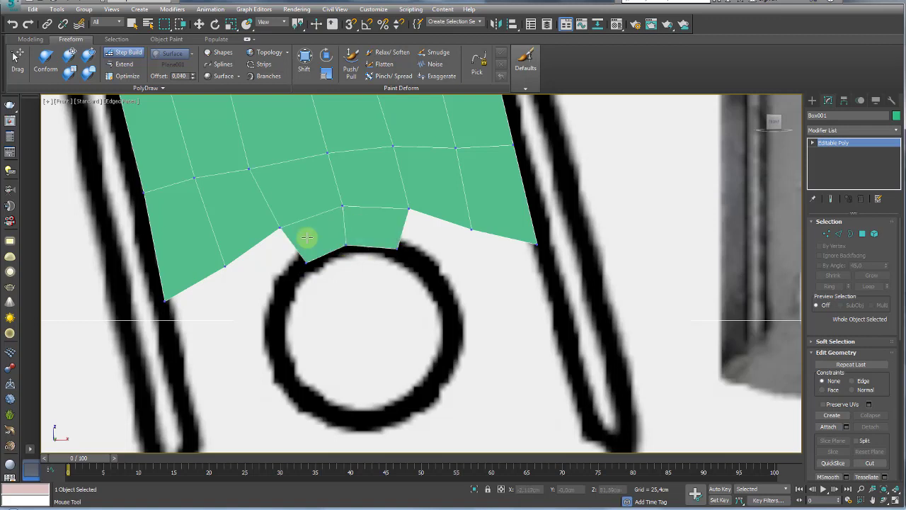
Step: Add quads down the left side of the round hole
{"action": "left_click", "coordinate": [281, 315]}
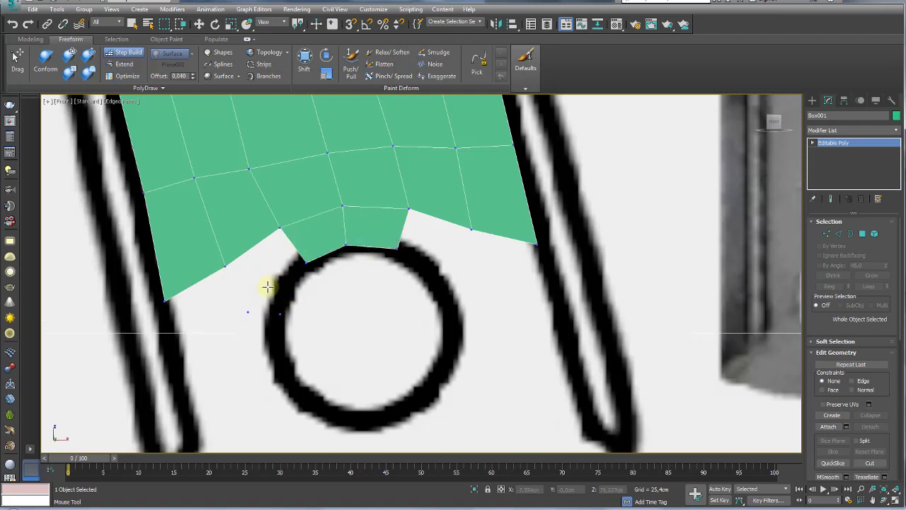
{"action": "left_click_drag", "start_coordinate": [287, 259], "coordinate": [277, 313], "text": "shift"}
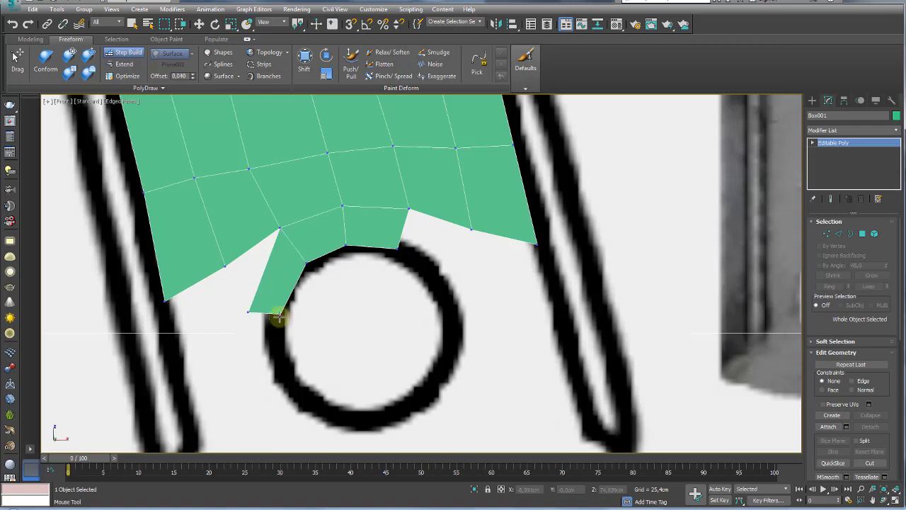
{"action": "left_click", "coordinate": [283, 371]}
{"action": "left_click", "coordinate": [254, 383]}
{"action": "left_click_drag", "start_coordinate": [257, 379], "coordinate": [269, 366], "text": "shift"}
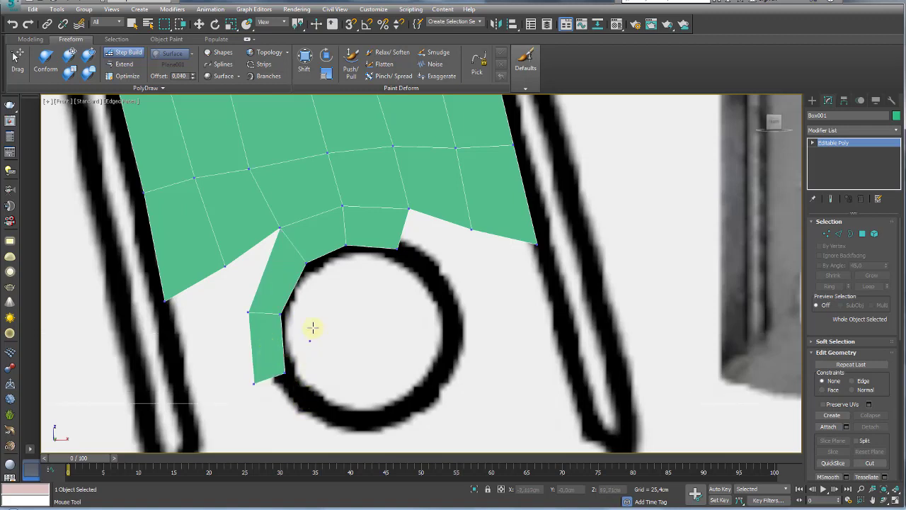
Step: Fill quads beneath the hole from its lower left to its lower right
{"action": "mouse_move", "coordinate": [313, 327]}
{"action": "middle_mouse_down"}
{"action": "mouse_move", "coordinate": [330, 323]}
{"action": "mouse_move", "coordinate": [370, 241]}
{"action": "middle_mouse_up"}
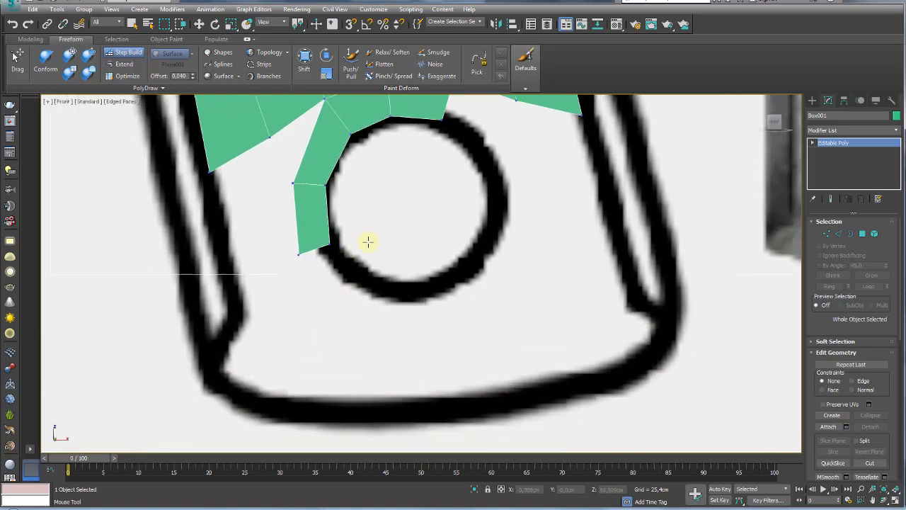
{"action": "left_click", "coordinate": [349, 302]}
{"action": "left_click_drag", "start_coordinate": [346, 278], "coordinate": [323, 263], "text": "shift"}
{"action": "left_click", "coordinate": [418, 287]}
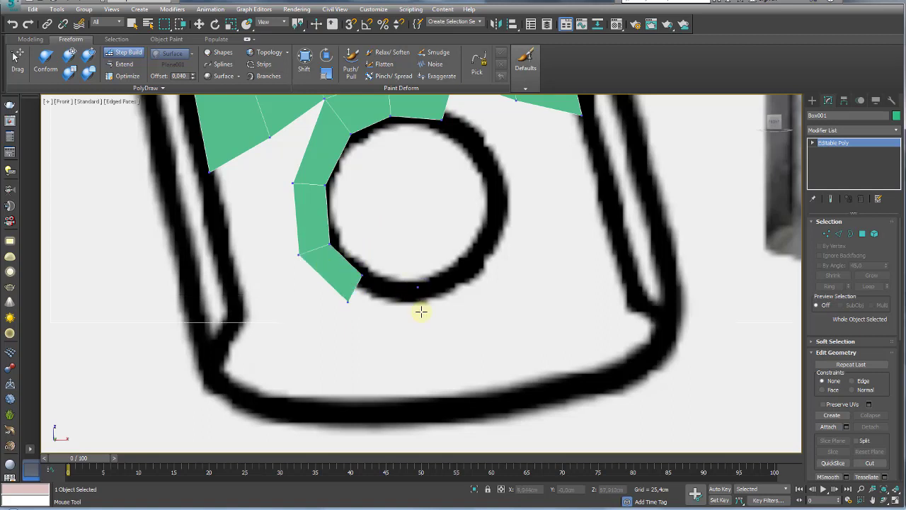
{"action": "left_click", "coordinate": [423, 322]}
{"action": "mouse_move", "coordinate": [407, 304]}
{"action": "left_mouse_down", "text": "shift"}
{"action": "mouse_move", "coordinate": [472, 284]}
{"action": "mouse_move", "coordinate": [501, 206]}
{"action": "mouse_move", "coordinate": [528, 215]}
{"action": "left_mouse_up", "text": "shift"}
{"action": "left_click", "coordinate": [516, 207]}
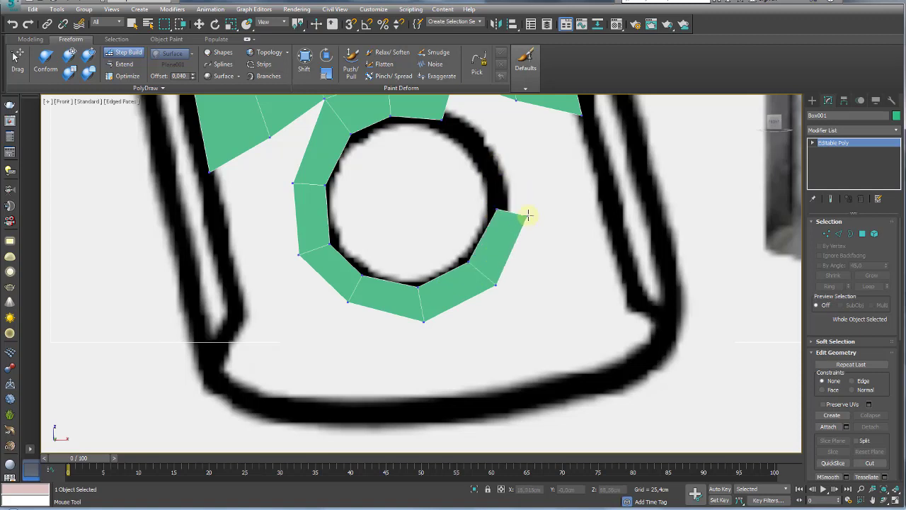
Step: Build quads up the hole's right side, close the ring against the upper strip, and fill the adjacent gap
{"action": "left_click", "coordinate": [479, 160]}
{"action": "left_click_drag", "start_coordinate": [498, 194], "coordinate": [461, 121], "text": "shift"}
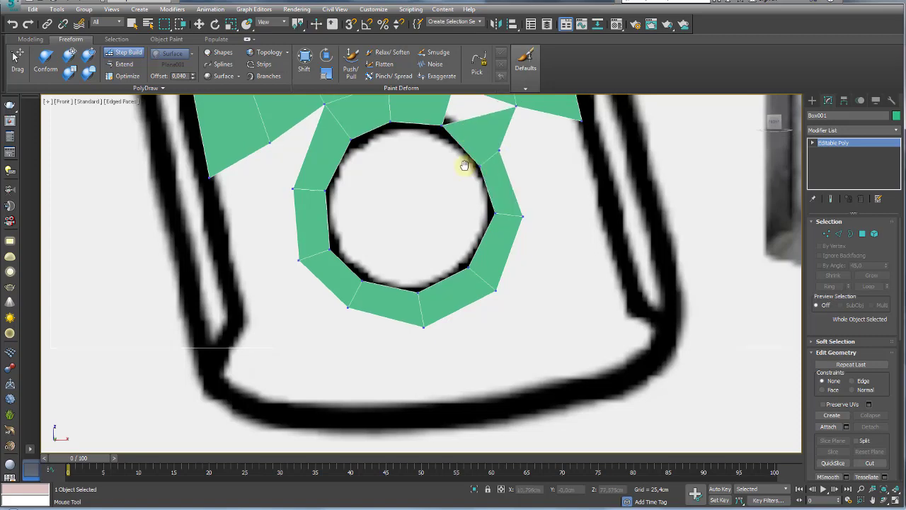
{"action": "middle_click_drag", "start_coordinate": [465, 166], "coordinate": [482, 226]}
{"action": "left_click_drag", "start_coordinate": [470, 238], "coordinate": [456, 235], "text": "shift"}
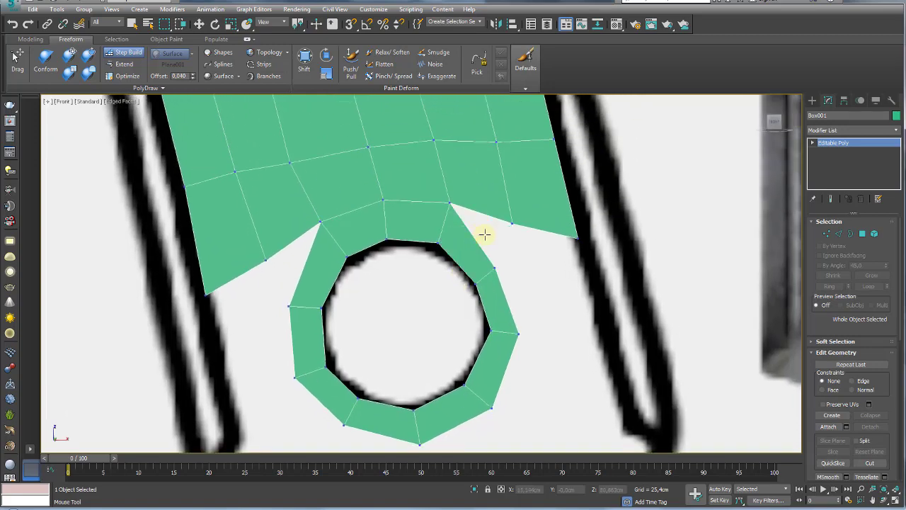
{"action": "scroll", "coordinate": [492, 311], "scroll_direction": "down", "scroll_amount": 5}
{"action": "scroll", "coordinate": [380, 243], "scroll_direction": "up", "scroll_amount": 2}
{"action": "scroll", "coordinate": [389, 212], "scroll_direction": "up", "scroll_amount": 2}
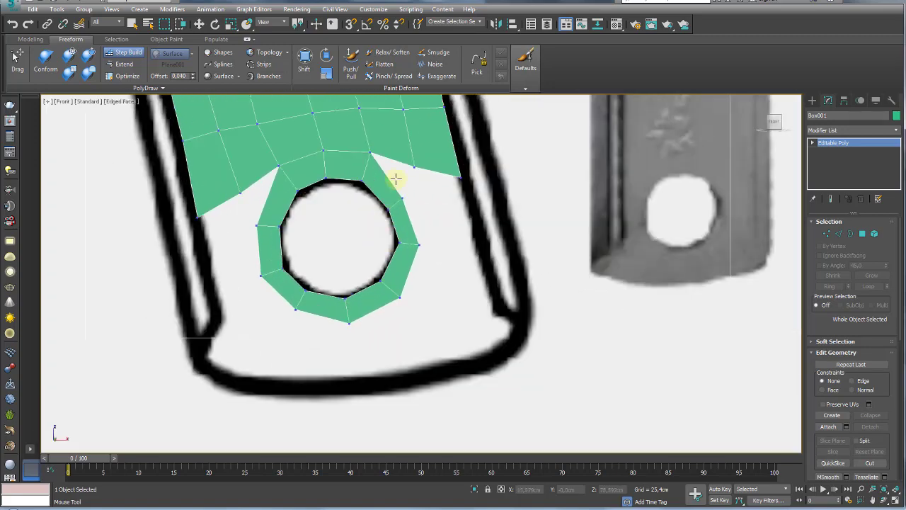
{"action": "left_click_drag", "start_coordinate": [401, 175], "coordinate": [443, 190], "text": "shift"}
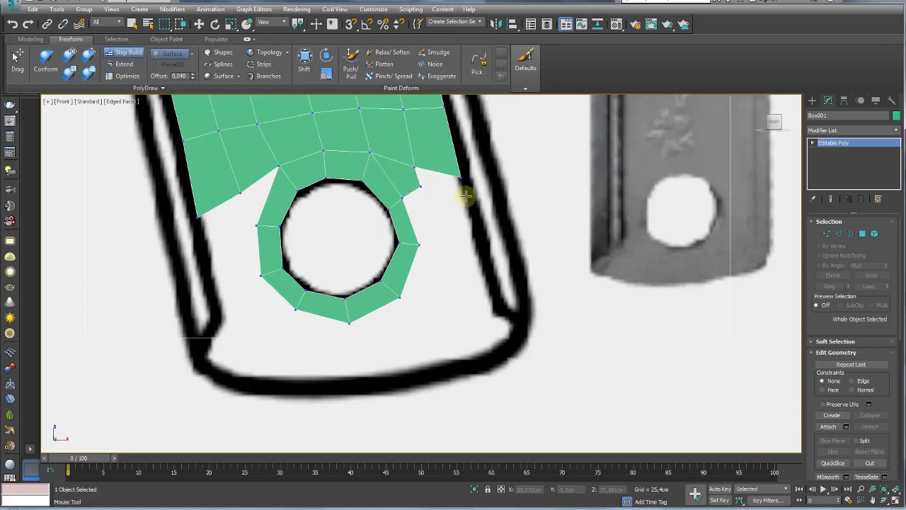
Step: Build quads down the ring's right side and extend the strip beneath the ring
{"action": "left_click", "coordinate": [482, 247]}
{"action": "left_click", "coordinate": [445, 243]}
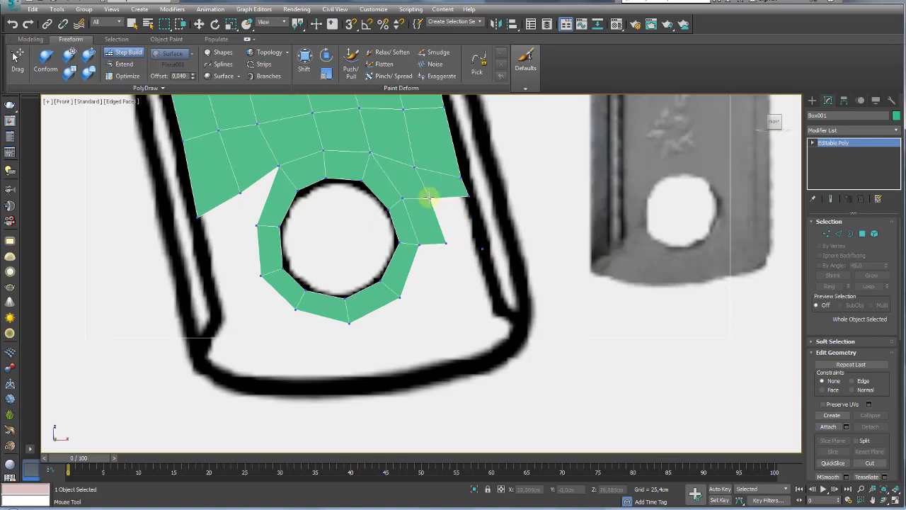
{"action": "left_click_drag", "start_coordinate": [430, 210], "coordinate": [471, 212], "text": "shift"}
{"action": "left_click", "coordinate": [488, 289]}
{"action": "left_click", "coordinate": [457, 292]}
{"action": "left_click_drag", "start_coordinate": [471, 269], "coordinate": [435, 281], "text": "shift"}
{"action": "left_click", "coordinate": [431, 296]}
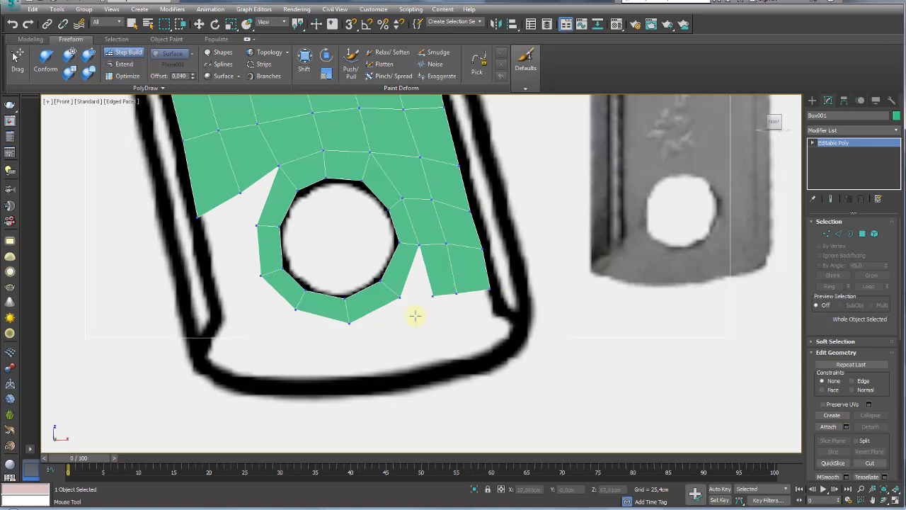
{"action": "left_click", "coordinate": [416, 313]}
{"action": "mouse_move", "coordinate": [415, 313]}
{"action": "left_mouse_down", "text": "shift"}
{"action": "mouse_move", "coordinate": [419, 296]}
{"action": "mouse_move", "coordinate": [298, 326]}
{"action": "left_mouse_up", "text": "shift"}
Step: Add quads at the ring's lower left and up its left side, filling the remaining gap
{"action": "left_click", "coordinate": [355, 342]}
{"action": "left_click", "coordinate": [293, 332]}
{"action": "left_click", "coordinate": [231, 230]}
{"action": "left_click_drag", "start_coordinate": [237, 255], "coordinate": [276, 312], "text": "shift"}
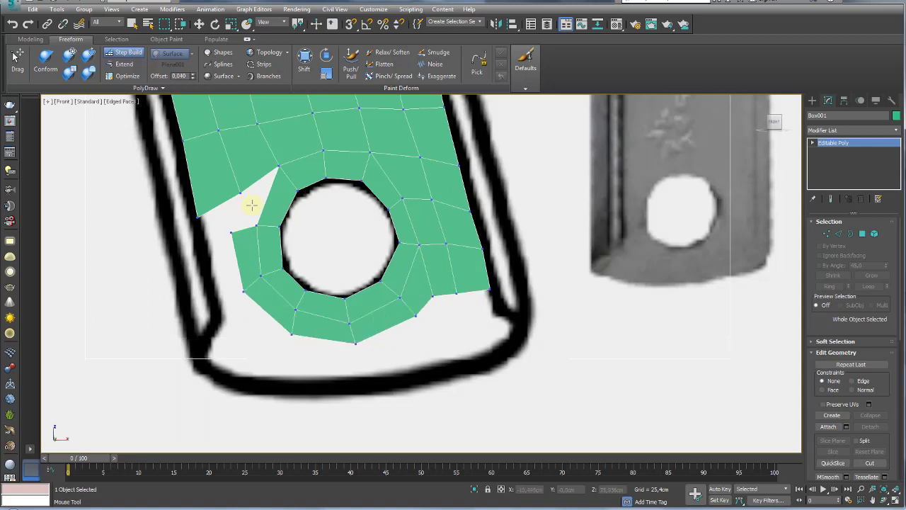
{"action": "middle_click_drag", "start_coordinate": [250, 202], "coordinate": [282, 222]}
{"action": "left_click_drag", "start_coordinate": [273, 203], "coordinate": [300, 177], "text": "shift"}
Step: Build quads along the handle's left edge and at both bottom corners, filling the bottom-right gap
{"action": "left_click", "coordinate": [230, 259]}
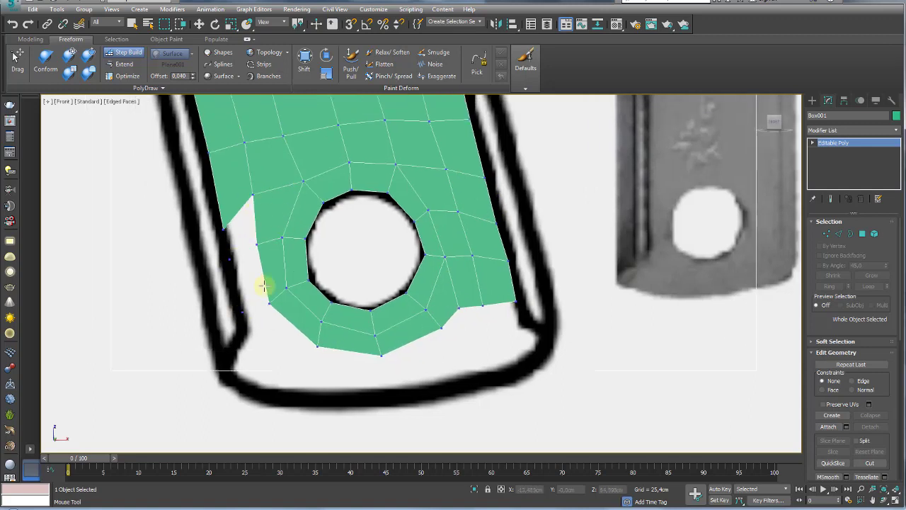
{"action": "left_click", "coordinate": [241, 307]}
{"action": "mouse_move", "coordinate": [262, 284]}
{"action": "left_mouse_down", "text": "shift"}
{"action": "mouse_move", "coordinate": [227, 356]}
{"action": "mouse_move", "coordinate": [263, 344]}
{"action": "left_mouse_up", "text": "shift"}
{"action": "left_click", "coordinate": [253, 386]}
{"action": "left_click", "coordinate": [527, 320]}
{"action": "left_click", "coordinate": [547, 337]}
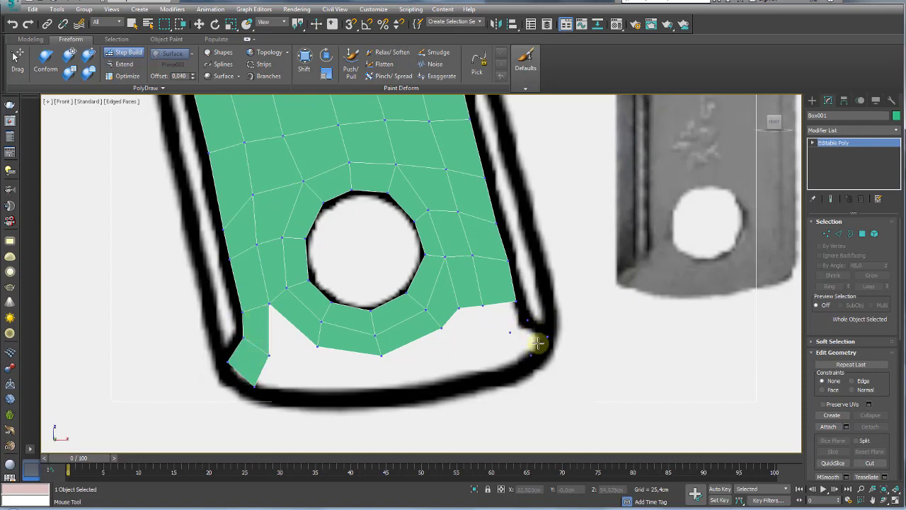
{"action": "left_click", "coordinate": [480, 356]}
{"action": "mouse_move", "coordinate": [536, 344]}
{"action": "left_mouse_down", "text": "shift"}
{"action": "mouse_move", "coordinate": [499, 354]}
{"action": "mouse_move", "coordinate": [469, 319]}
{"action": "left_mouse_up", "text": "shift"}
{"action": "mouse_move", "coordinate": [420, 347]}
{"action": "left_mouse_down", "text": "ctrl+shift"}
{"action": "mouse_move", "coordinate": [439, 327]}
{"action": "mouse_move", "coordinate": [278, 327]}
{"action": "mouse_move", "coordinate": [283, 337]}
{"action": "left_mouse_up", "text": "ctrl+shift"}
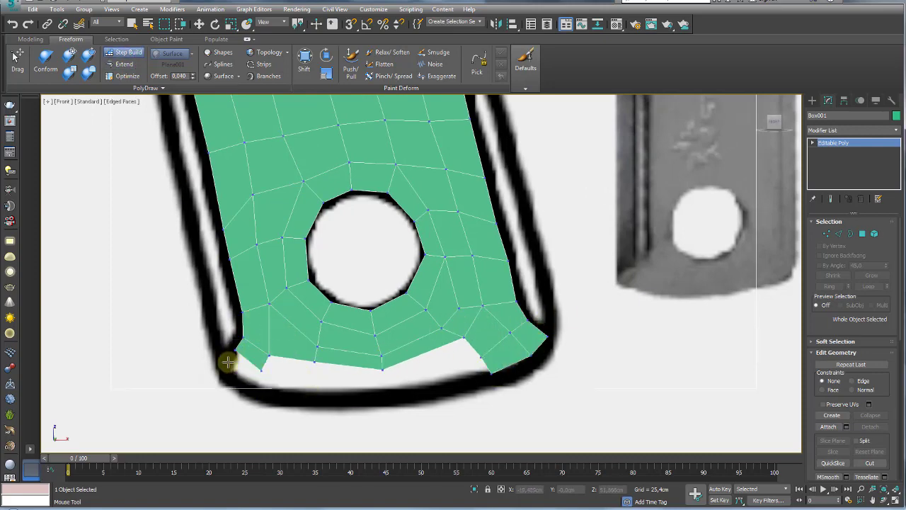
Step: Join the left strip to the lower strip and extend the bottom border toward the outline
{"action": "left_click", "coordinate": [310, 380]}
{"action": "mouse_move", "coordinate": [296, 373]}
{"action": "left_mouse_down", "text": "shift"}
{"action": "mouse_move", "coordinate": [385, 378]}
{"action": "mouse_move", "coordinate": [486, 348]}
{"action": "left_mouse_up", "text": "shift"}
{"action": "left_click", "coordinate": [123, 64]}
{"action": "middle_click_drag", "start_coordinate": [259, 373], "coordinate": [259, 295]}
Step: Drag the bottom border vertices onto the opener's outline, closing the white gap along the bottom
{"action": "left_click_drag", "start_coordinate": [259, 295], "coordinate": [310, 301]}
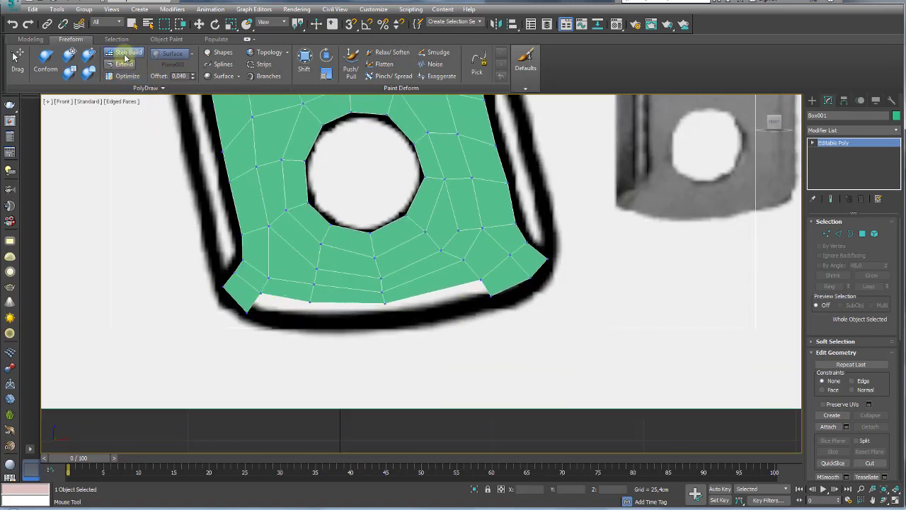
{"action": "left_click_drag", "start_coordinate": [382, 303], "coordinate": [386, 322]}
{"action": "mouse_move", "coordinate": [479, 283]}
{"action": "left_mouse_down"}
{"action": "mouse_move", "coordinate": [496, 303]}
{"action": "mouse_move", "coordinate": [530, 277]}
{"action": "left_mouse_up"}
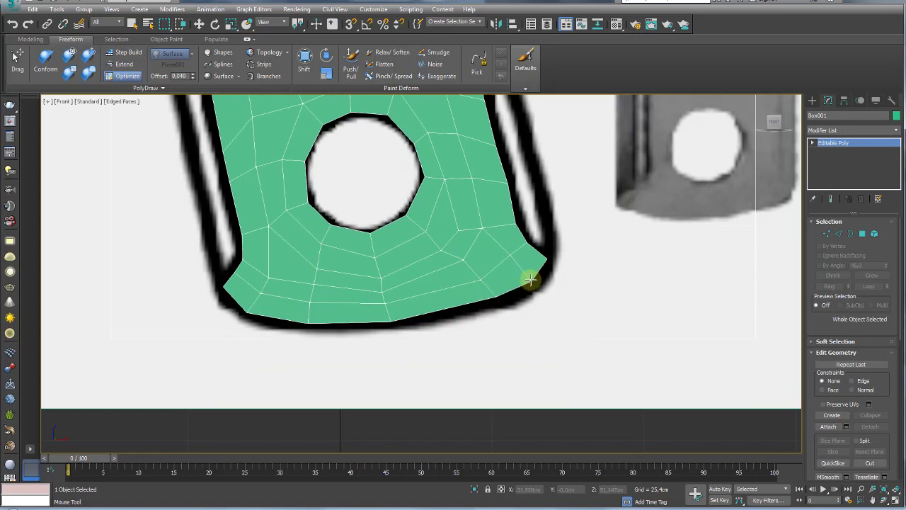
{"action": "scroll", "coordinate": [376, 228], "scroll_direction": "up", "scroll_amount": 3}
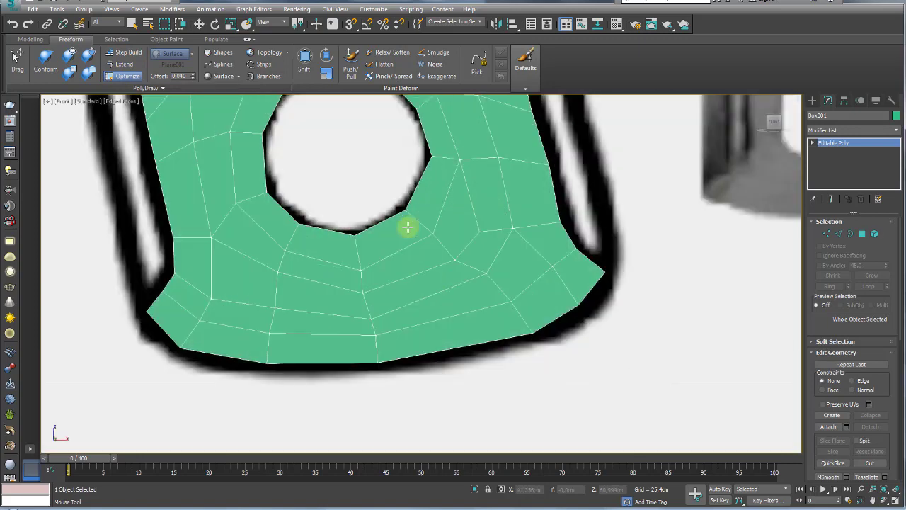
{"action": "scroll", "coordinate": [406, 227], "scroll_direction": "down", "scroll_amount": 6}
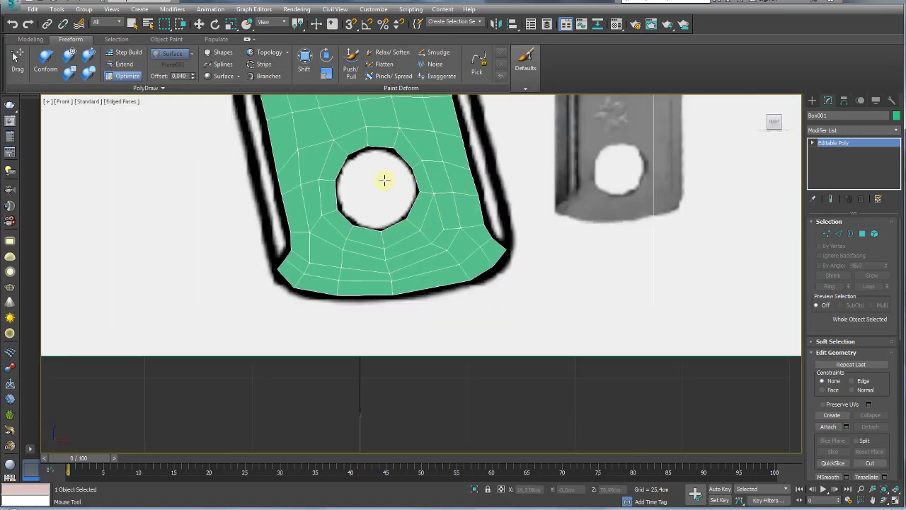
Step: Zoom and pan the view to center on the notch in the handle's left edge
{"action": "scroll", "coordinate": [415, 262], "scroll_direction": "down", "scroll_amount": 1}
{"action": "scroll", "coordinate": [425, 244], "scroll_direction": "down", "scroll_amount": 1}
{"action": "scroll", "coordinate": [423, 241], "scroll_direction": "down", "scroll_amount": 2}
{"action": "scroll", "coordinate": [396, 234], "scroll_direction": "up", "scroll_amount": 1}
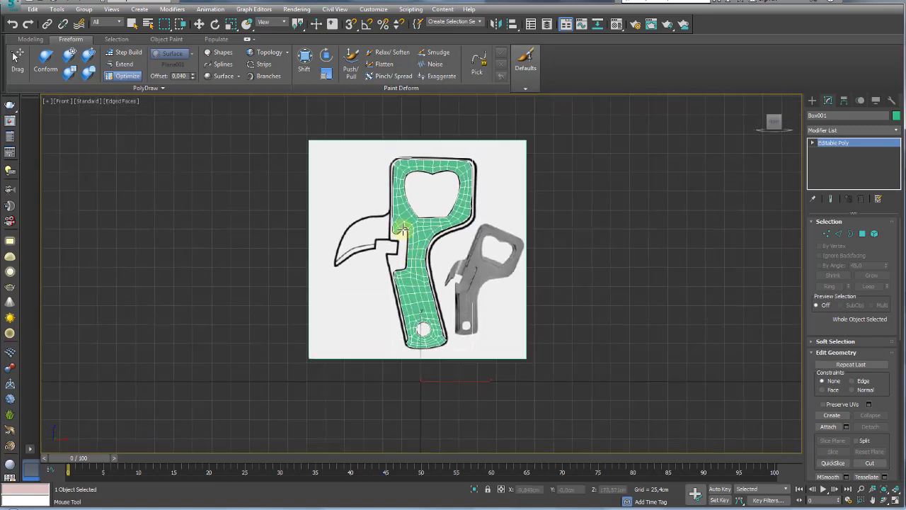
{"action": "scroll", "coordinate": [390, 212], "scroll_direction": "up", "scroll_amount": 5}
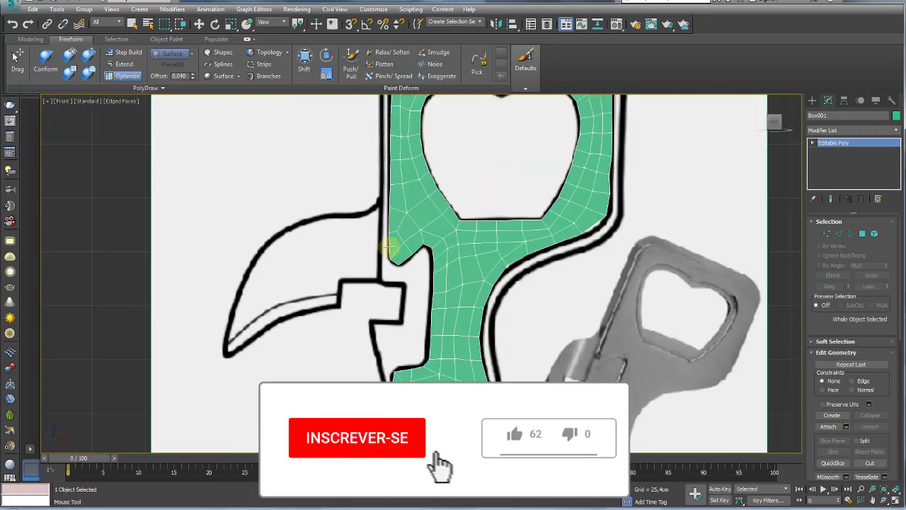
{"action": "middle_click_drag", "start_coordinate": [388, 247], "coordinate": [401, 186]}
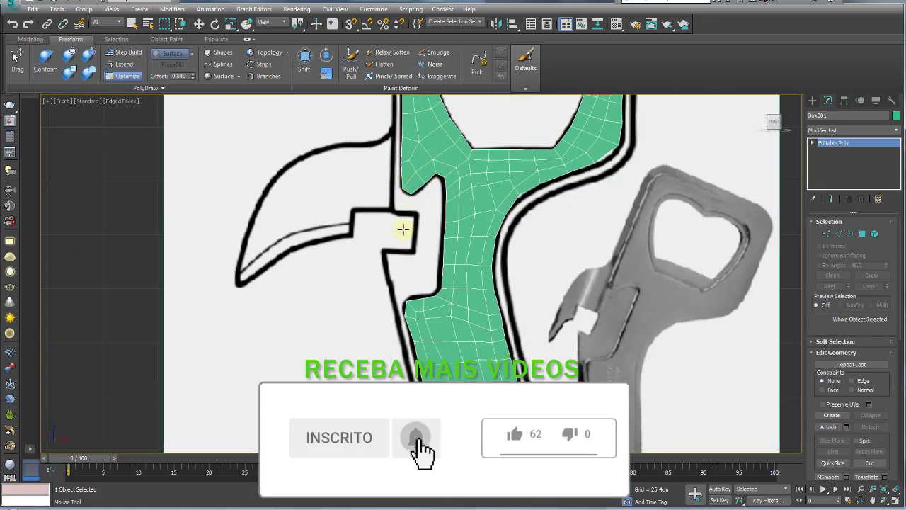
{"action": "mouse_move", "coordinate": [516, 324]}
{"action": "middle_mouse_down"}
{"action": "mouse_move", "coordinate": [480, 310]}
{"action": "mouse_move", "coordinate": [527, 355]}
{"action": "middle_mouse_up"}
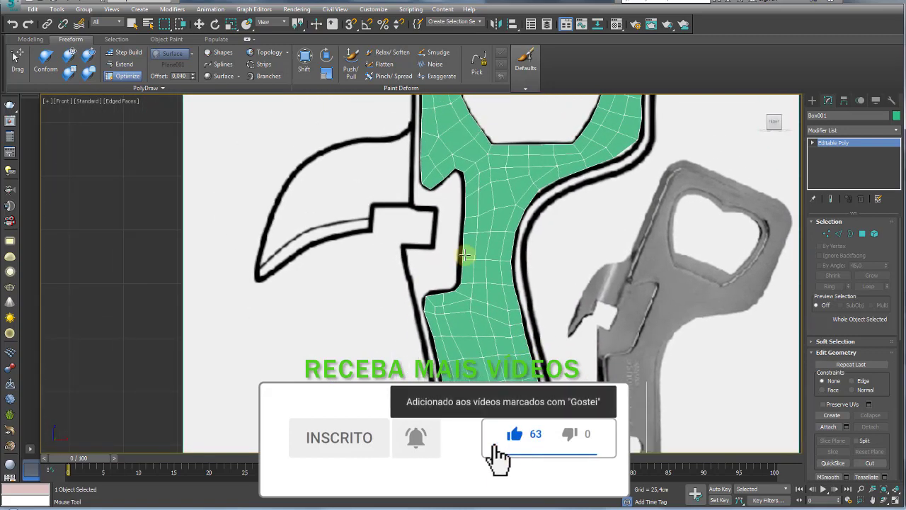
Step: In Step Build, fill the corner gap and the small notch beside the blade joint with quads
{"action": "left_click", "coordinate": [129, 55]}
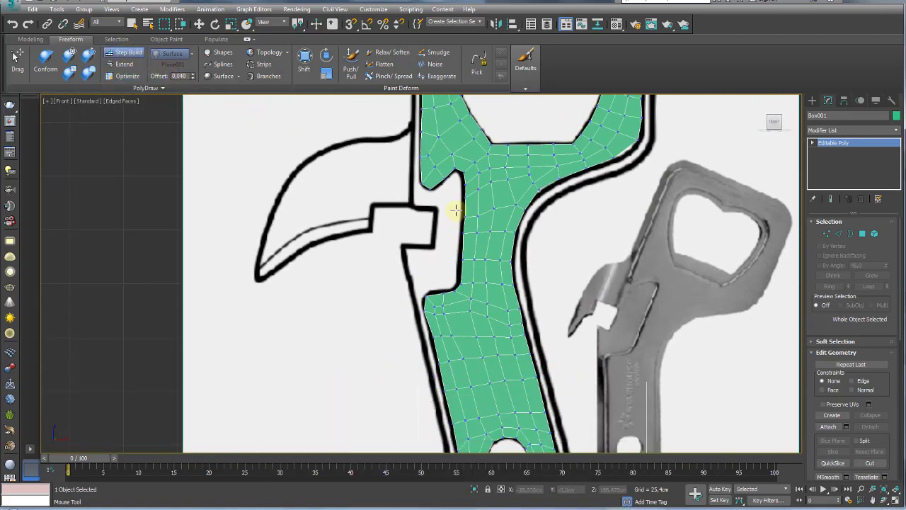
{"action": "scroll", "coordinate": [465, 283], "scroll_direction": "up", "scroll_amount": 2}
{"action": "scroll", "coordinate": [461, 274], "scroll_direction": "up", "scroll_amount": 3}
{"action": "middle_click_drag", "start_coordinate": [459, 180], "coordinate": [408, 261]}
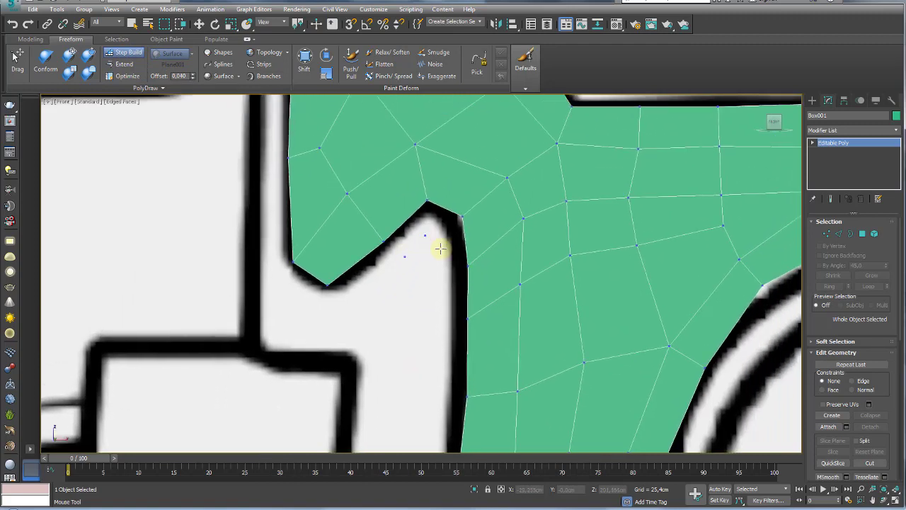
{"action": "mouse_move", "coordinate": [439, 231]}
{"action": "left_mouse_down", "text": "shift"}
{"action": "mouse_move", "coordinate": [442, 207]}
{"action": "mouse_move", "coordinate": [402, 237]}
{"action": "mouse_move", "coordinate": [426, 264]}
{"action": "mouse_move", "coordinate": [460, 275]}
{"action": "left_mouse_up", "text": "shift"}
{"action": "middle_click_drag", "start_coordinate": [461, 275], "coordinate": [435, 276]}
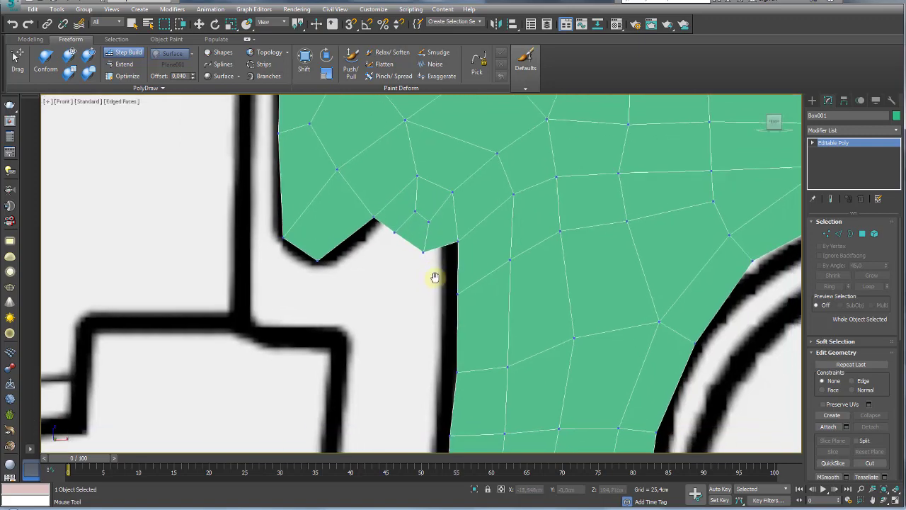
Step: Fill the strip along the handle's left edge and the gap at the lower loose vertex
{"action": "scroll", "coordinate": [423, 335], "scroll_direction": "down", "scroll_amount": 3}
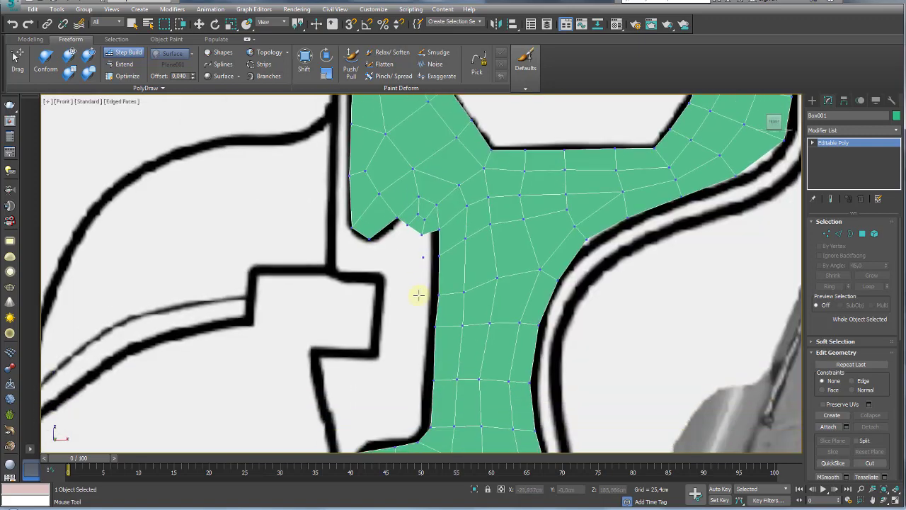
{"action": "left_click_drag", "start_coordinate": [429, 315], "coordinate": [431, 251], "text": "shift"}
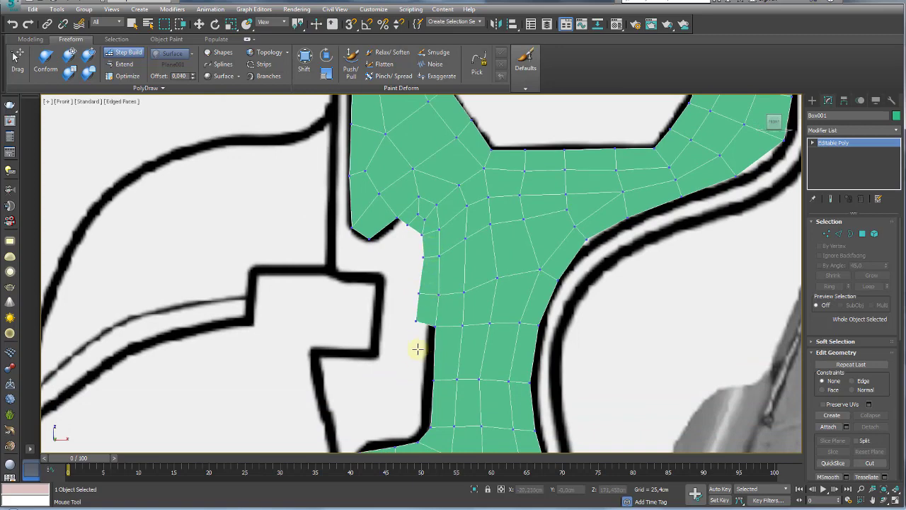
{"action": "left_click_drag", "start_coordinate": [422, 367], "coordinate": [421, 397], "text": "shift"}
{"action": "middle_click_drag", "start_coordinate": [421, 397], "coordinate": [416, 270]}
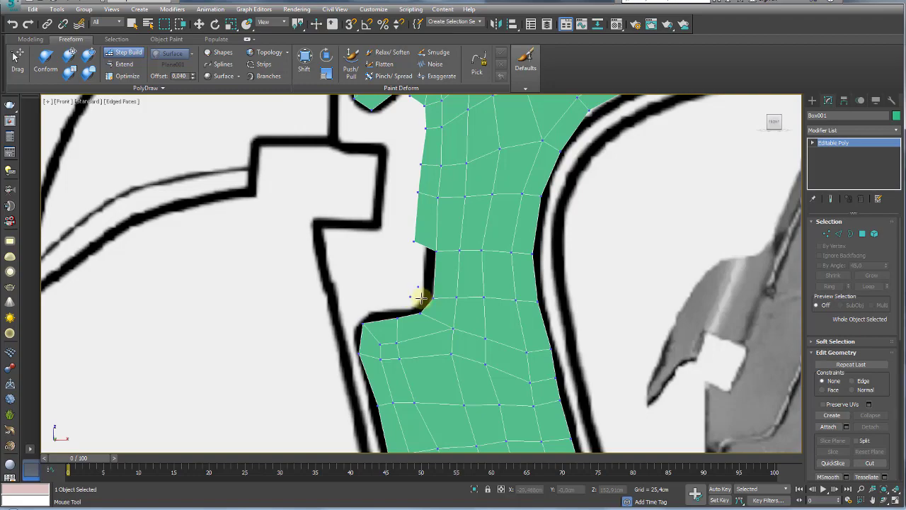
{"action": "scroll", "coordinate": [360, 265], "scroll_direction": "up", "scroll_amount": 3}
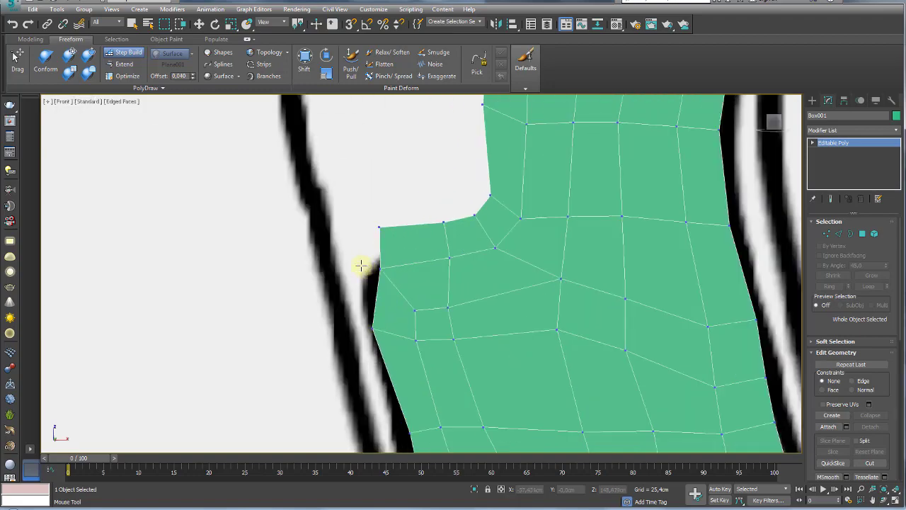
{"action": "scroll", "coordinate": [364, 310], "scroll_direction": "down", "scroll_amount": 3}
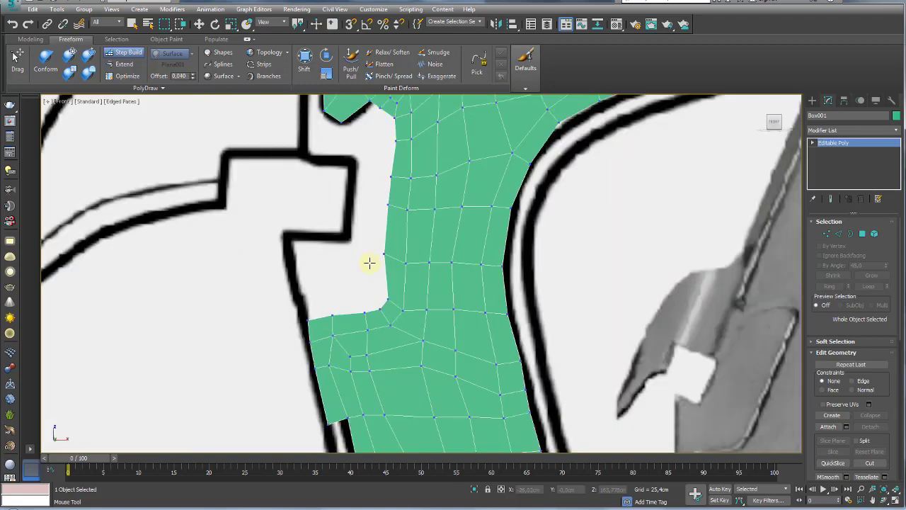
{"action": "scroll", "coordinate": [370, 263], "scroll_direction": "down", "scroll_amount": 2}
Step: Build a strip up the left edge, joining it to the mesh and filling the last white notch
{"action": "mouse_move", "coordinate": [296, 286]}
{"action": "left_mouse_down", "text": "shift"}
{"action": "mouse_move", "coordinate": [289, 252]}
{"action": "mouse_move", "coordinate": [302, 238]}
{"action": "left_mouse_up", "text": "shift"}
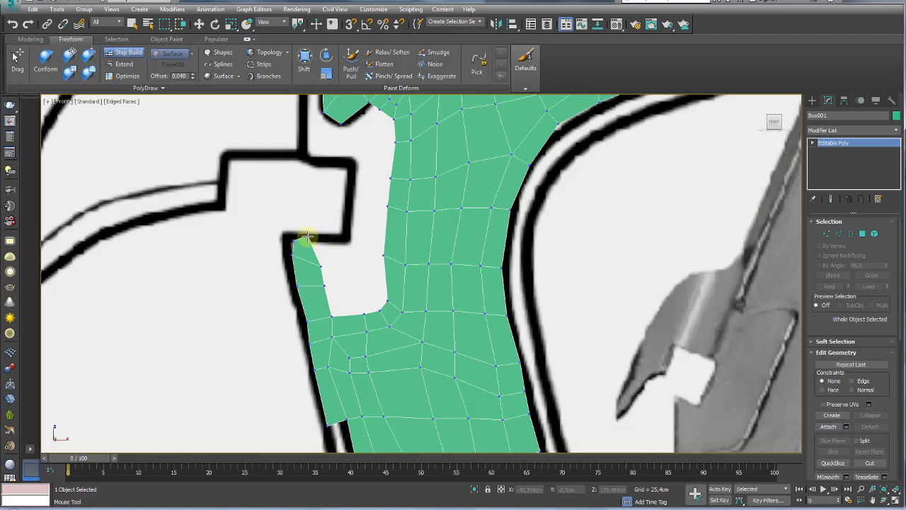
{"action": "mouse_move", "coordinate": [385, 317]}
{"action": "left_mouse_down", "text": "shift"}
{"action": "mouse_move", "coordinate": [317, 289]}
{"action": "mouse_move", "coordinate": [364, 222]}
{"action": "left_mouse_up", "text": "shift"}
{"action": "middle_click_drag", "start_coordinate": [375, 209], "coordinate": [360, 285]}
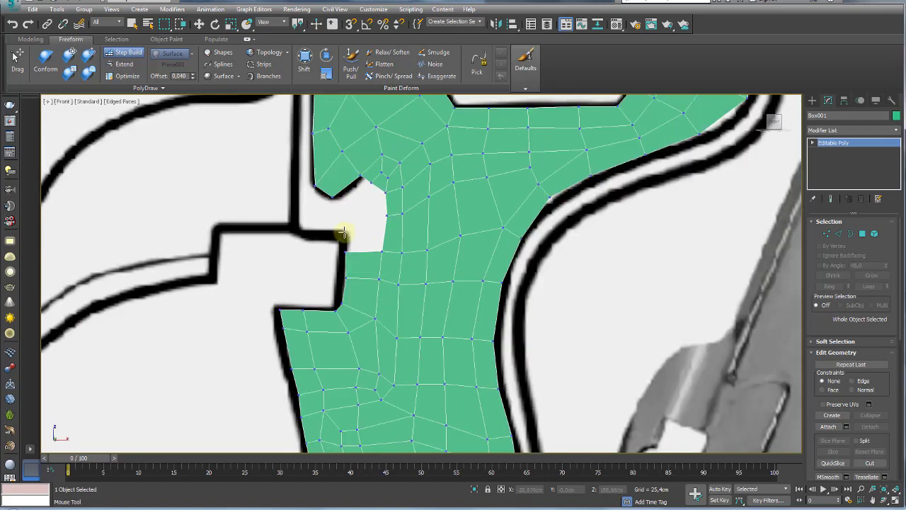
{"action": "scroll", "coordinate": [342, 236], "scroll_direction": "up", "scroll_amount": 2}
{"action": "mouse_move", "coordinate": [335, 226]}
{"action": "left_mouse_down", "text": "shift"}
{"action": "mouse_move", "coordinate": [302, 267]}
{"action": "mouse_move", "coordinate": [290, 188]}
{"action": "left_mouse_up", "text": "shift"}
{"action": "scroll", "coordinate": [307, 259], "scroll_direction": "down", "scroll_amount": 4}
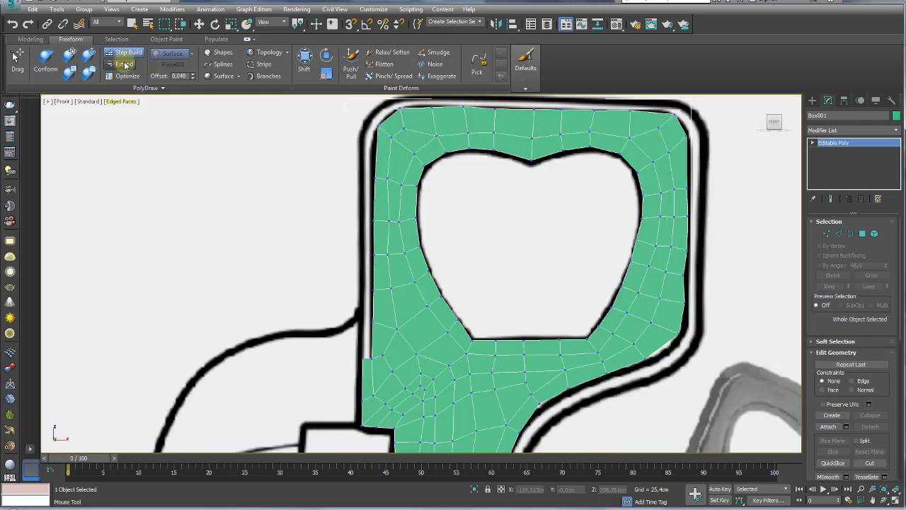
Step: Extend the top-left border vertices out to the outline and smooth its kink
{"action": "left_click", "coordinate": [124, 65]}
{"action": "mouse_move", "coordinate": [364, 208]}
{"action": "left_mouse_down"}
{"action": "mouse_move", "coordinate": [374, 112]}
{"action": "mouse_move", "coordinate": [361, 232]}
{"action": "left_mouse_up"}
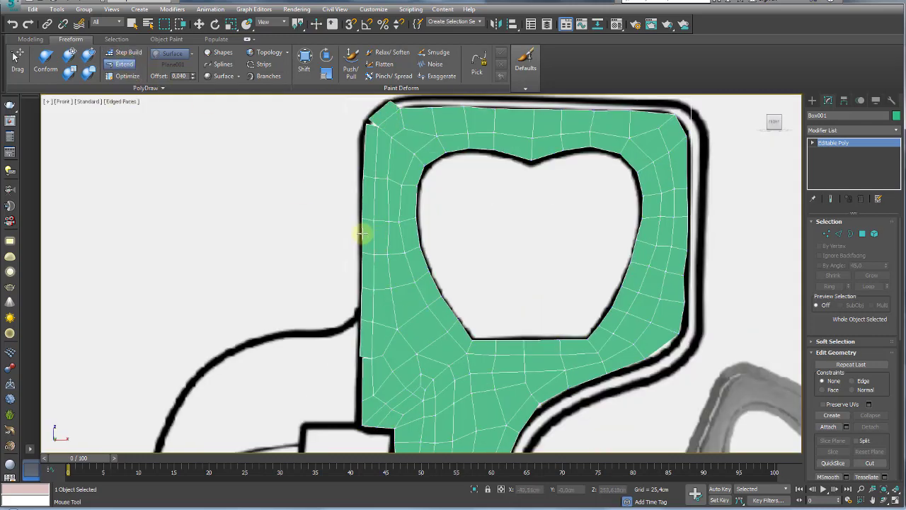
{"action": "left_click_drag", "start_coordinate": [366, 125], "coordinate": [363, 121]}
Step: With Optimize, reshape the top-right border to follow the outline
{"action": "key", "text": "ctrl"}
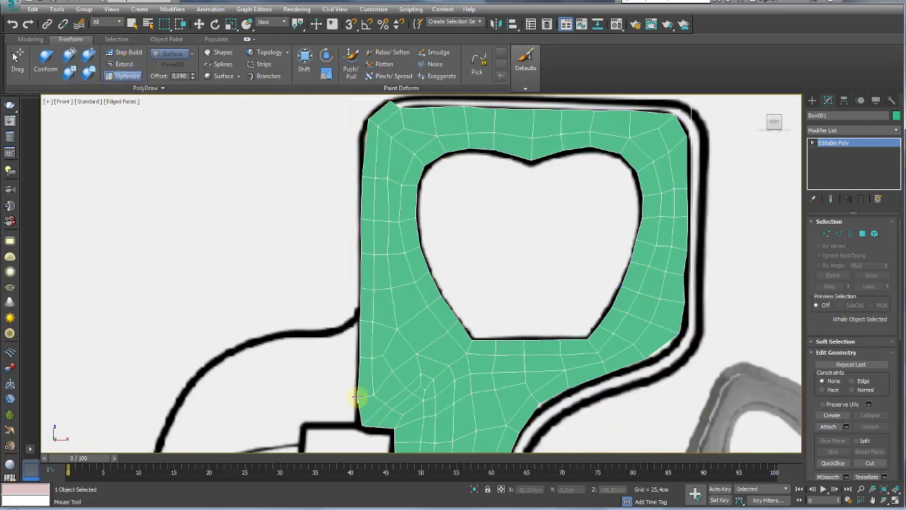
{"action": "scroll", "coordinate": [366, 202], "scroll_direction": "down", "scroll_amount": 3}
{"action": "left_click_drag", "start_coordinate": [606, 239], "coordinate": [584, 219]}
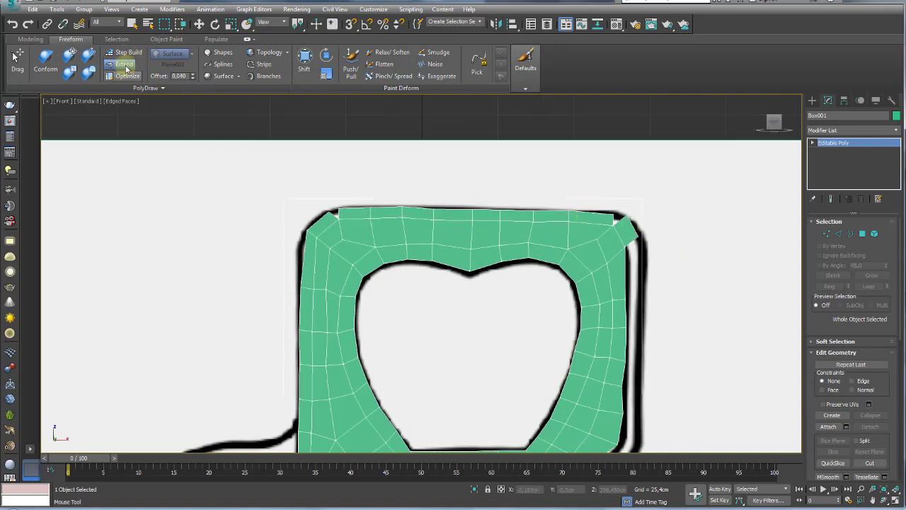
{"action": "scroll", "coordinate": [608, 213], "scroll_direction": "down", "scroll_amount": 2}
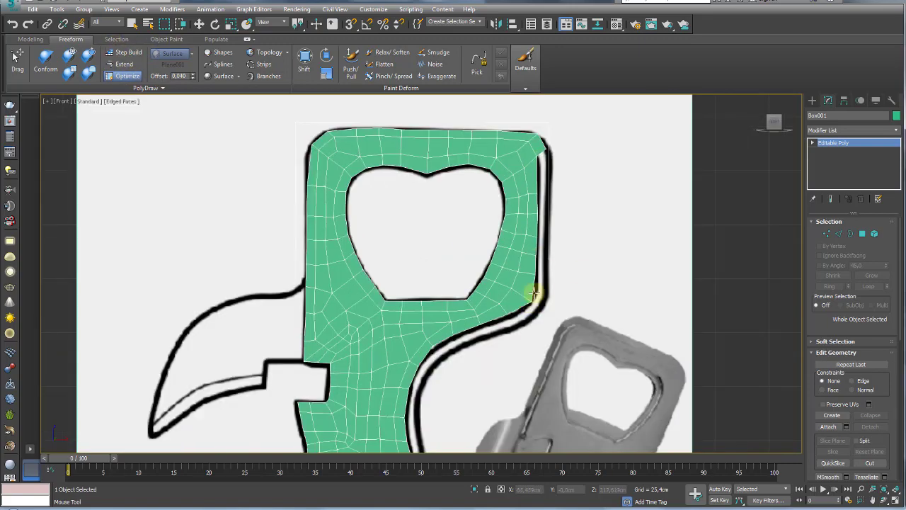
{"action": "scroll", "coordinate": [495, 241], "scroll_direction": "up", "scroll_amount": 2}
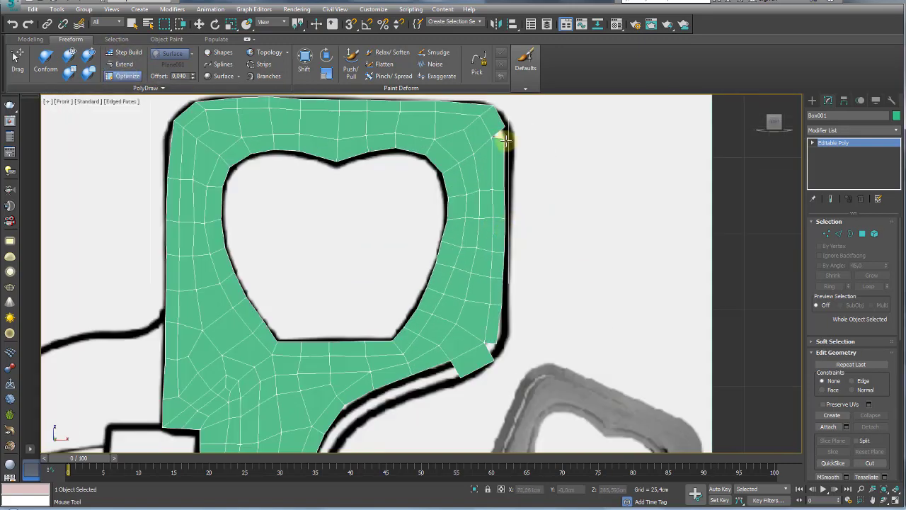